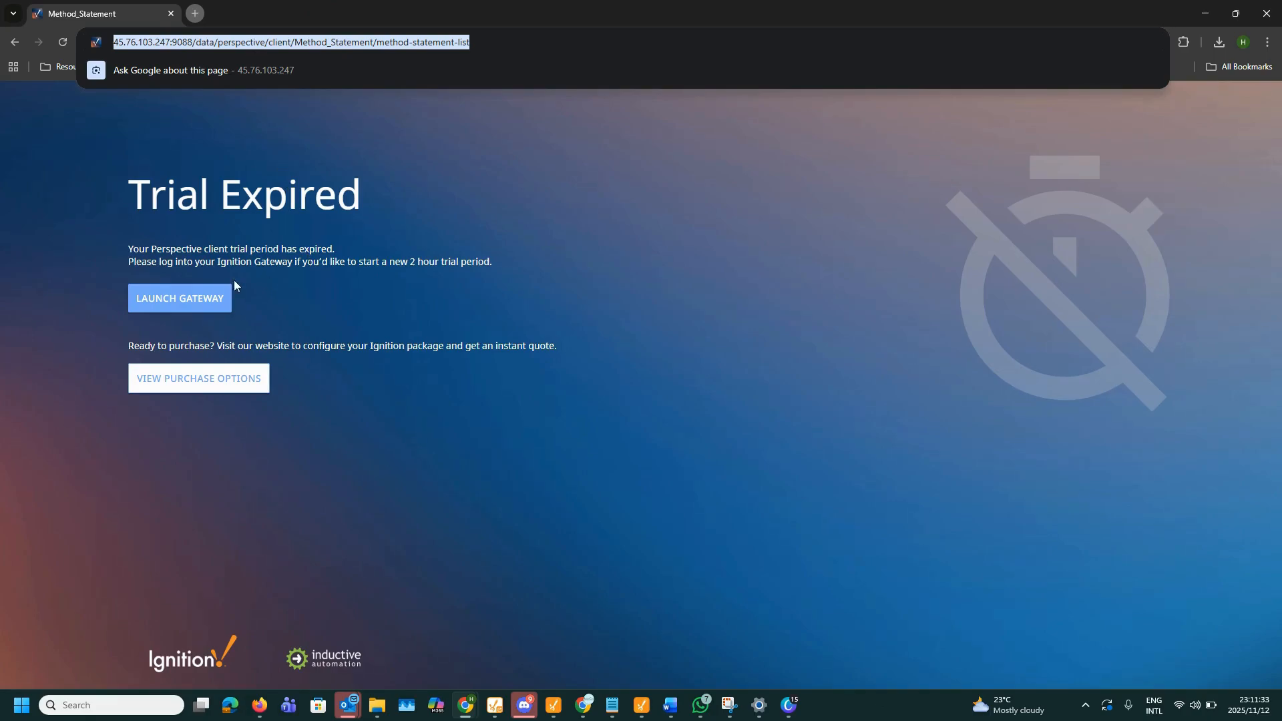
# Step: Launch the Ignition Gateway in a new tab from the Trial Expired page
pyautogui.click(257, 239)
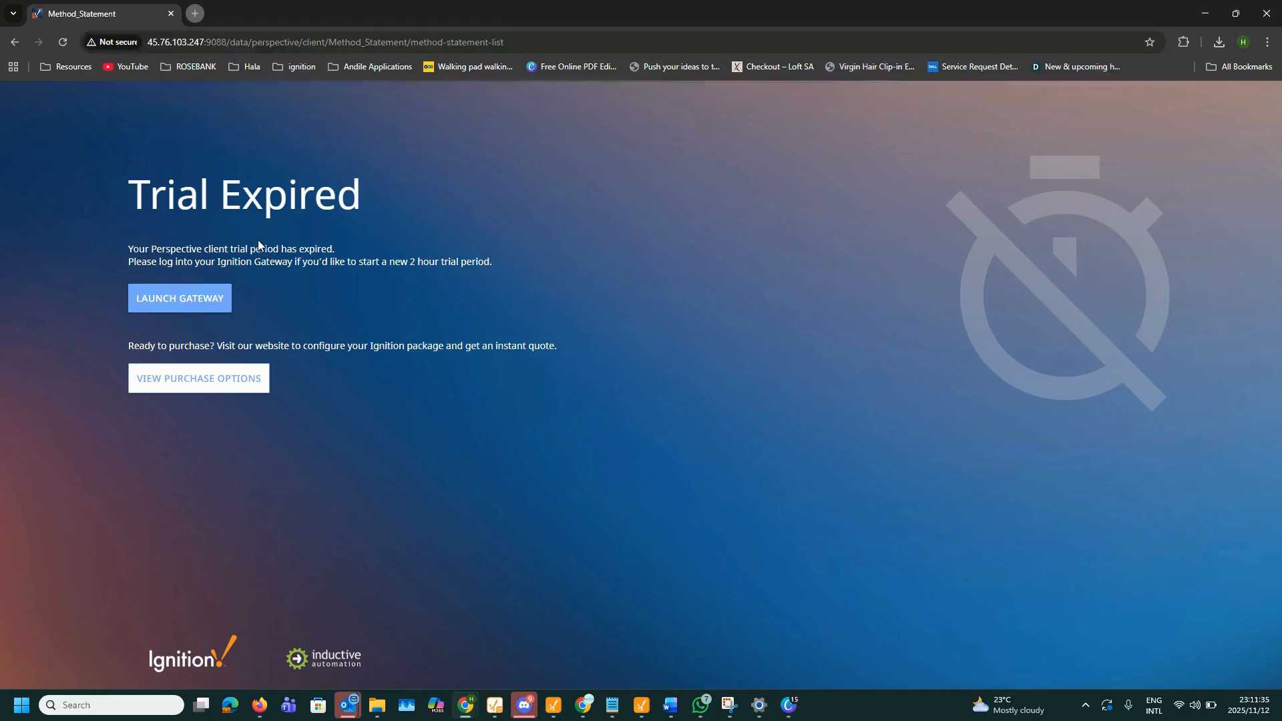
pyautogui.click(185, 301)
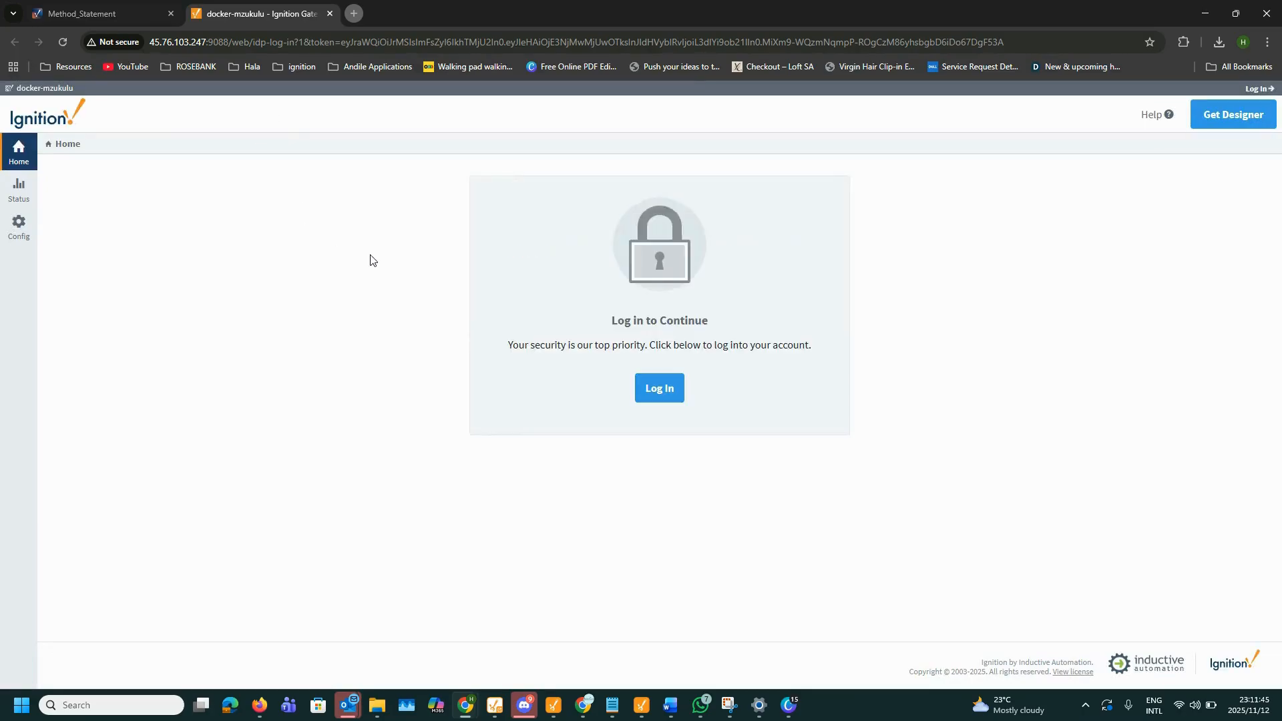
# Step: Start signing in to the Gateway and submit the account username
pyautogui.click(1179, 168)
pyautogui.click(662, 408)
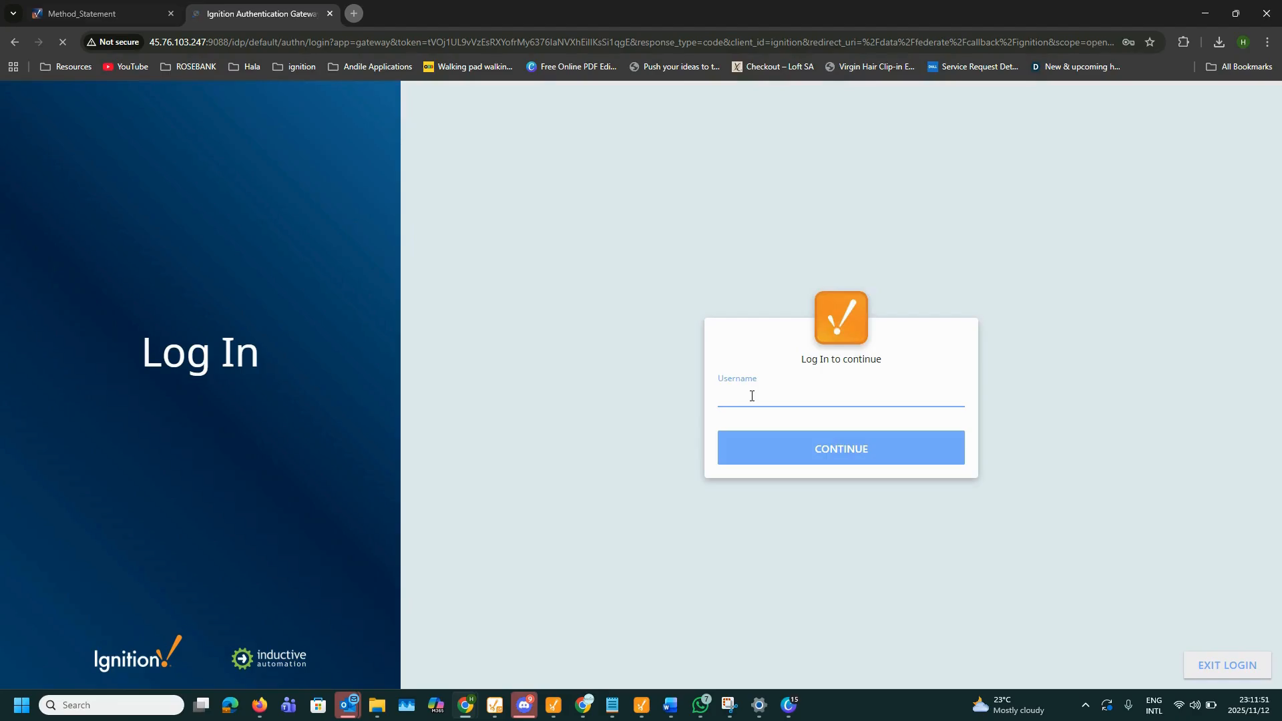
pyautogui.write('Rosebank')
pyautogui.click(761, 459)
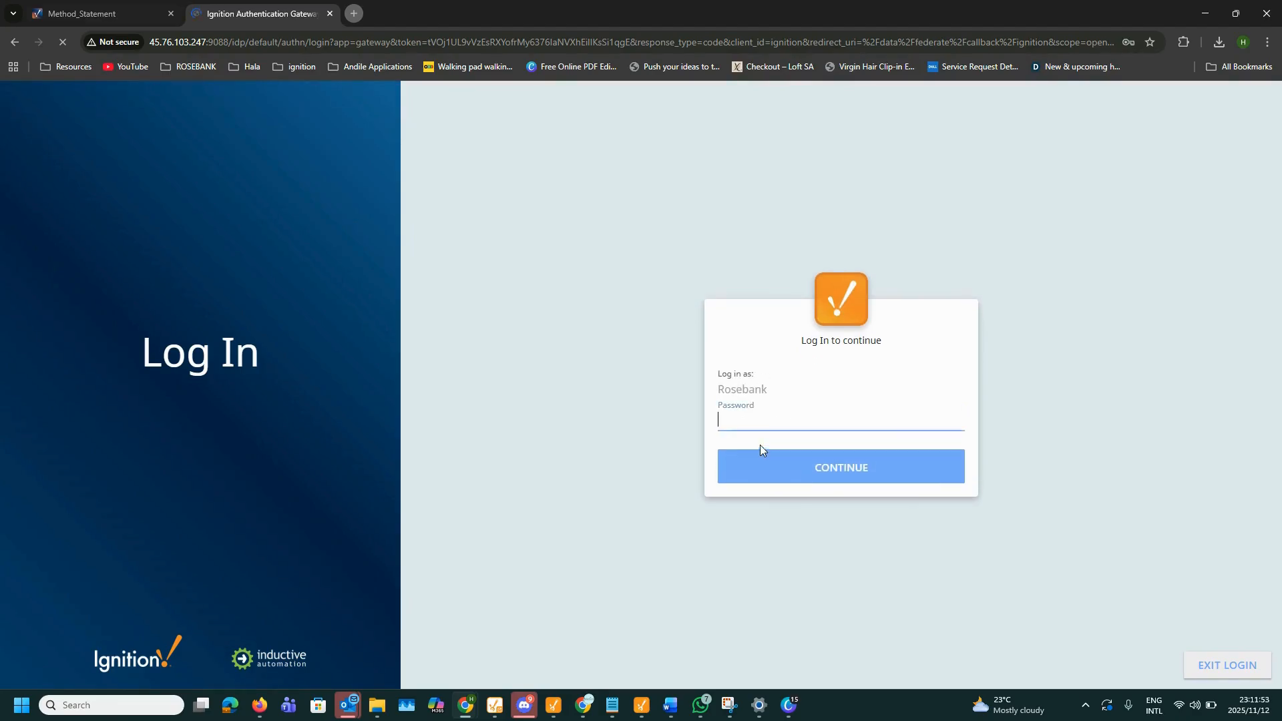
# Step: Paste the account password to finish signing in, then reset the trial to 1:59:59
pyautogui.click(736, 423)
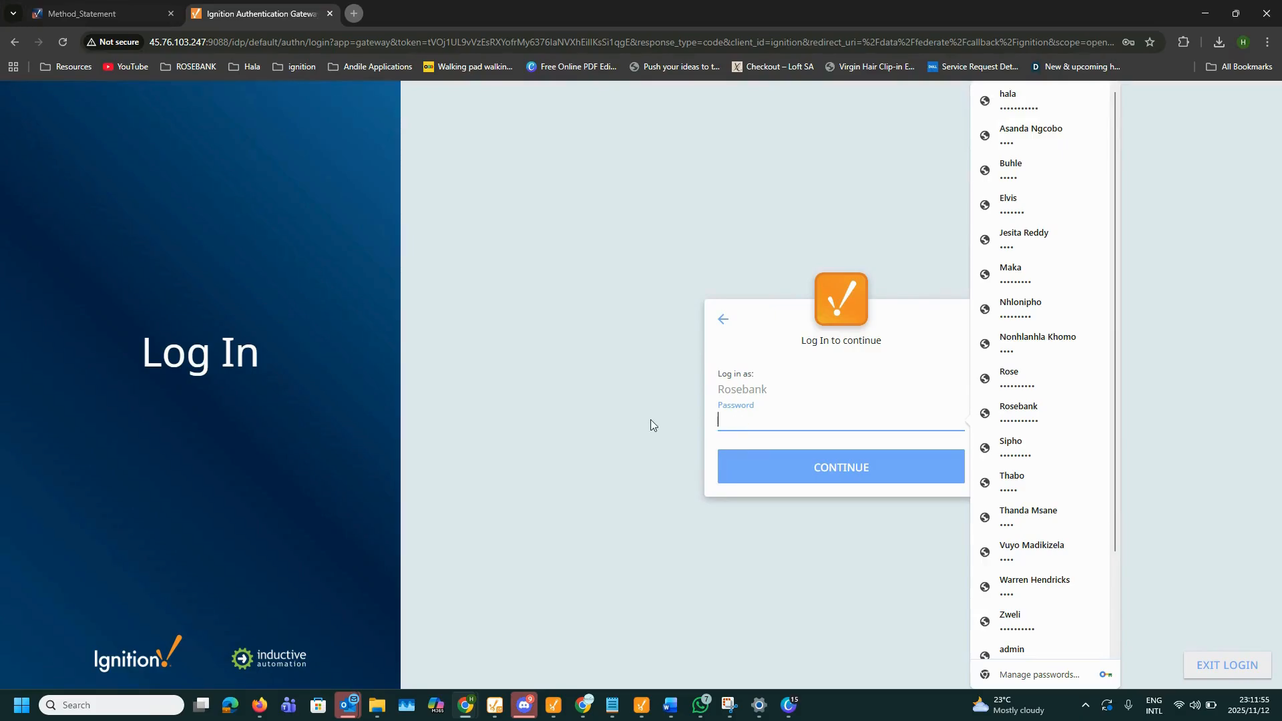
pyautogui.click(555, 362)
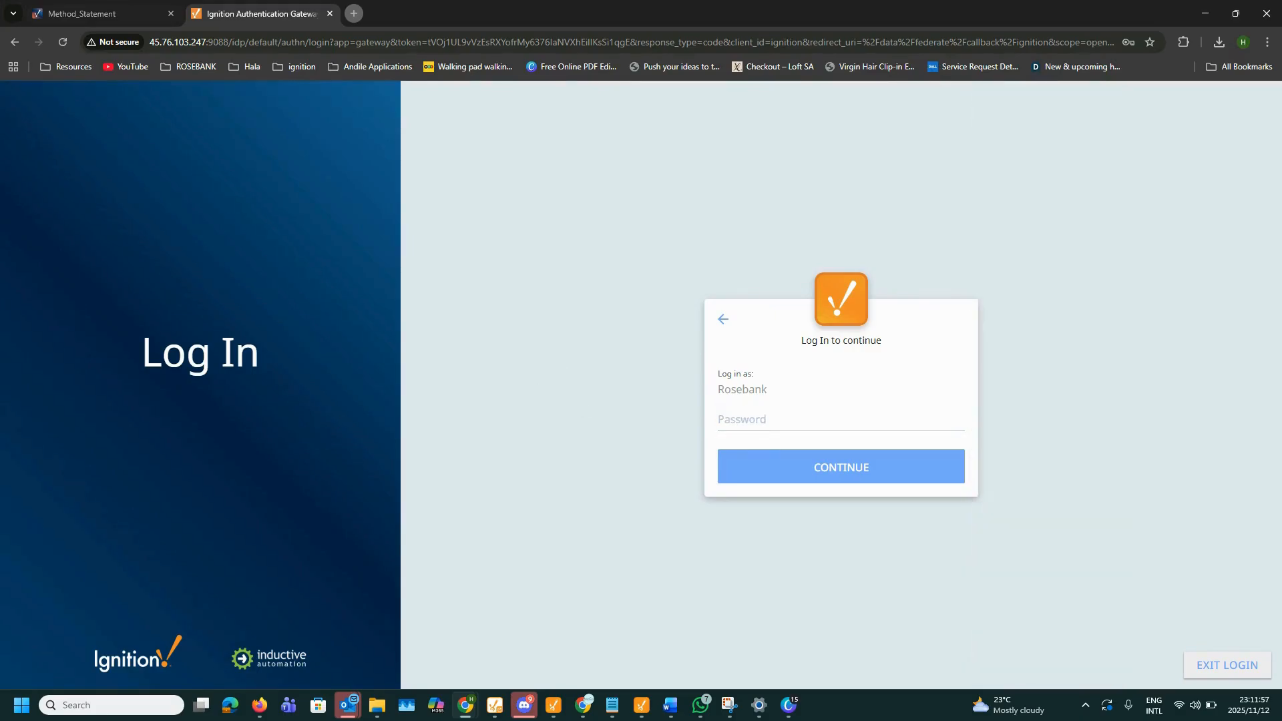
pyautogui.hotkey('alt', 'Tab')
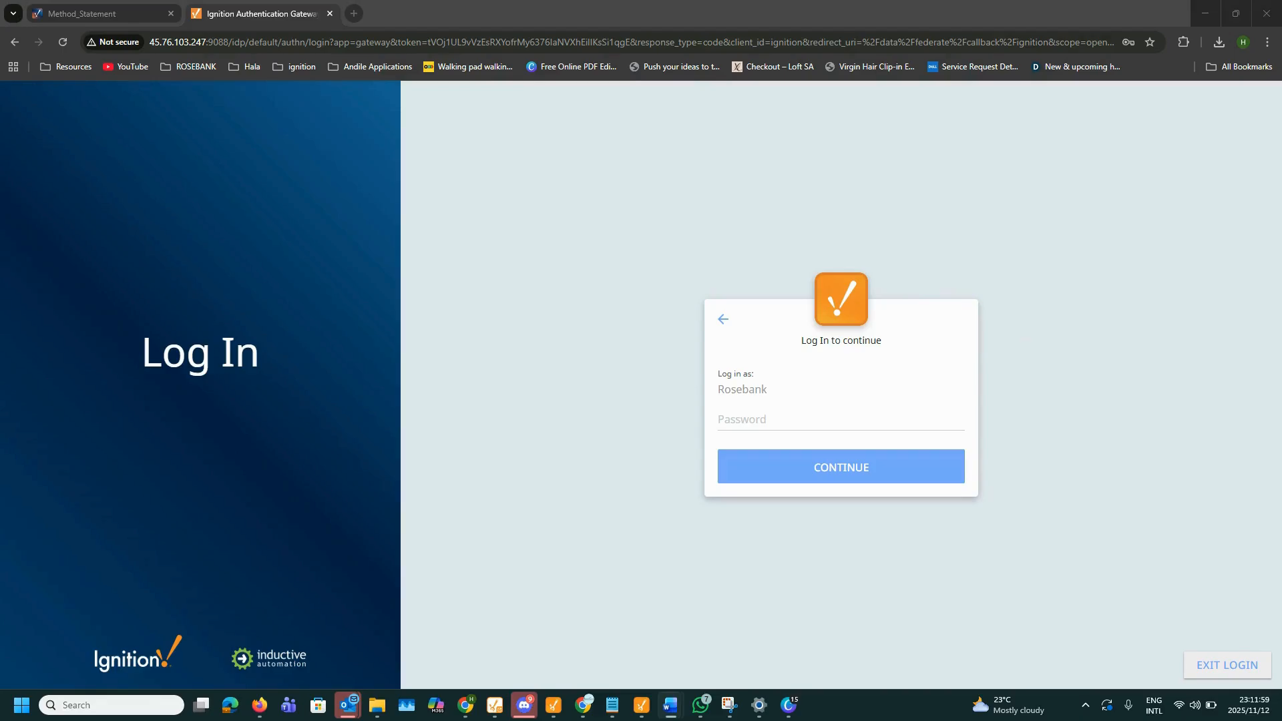
pyautogui.click(788, 419)
pyautogui.hotkey('ctrl', 'v')
pyautogui.click(779, 467)
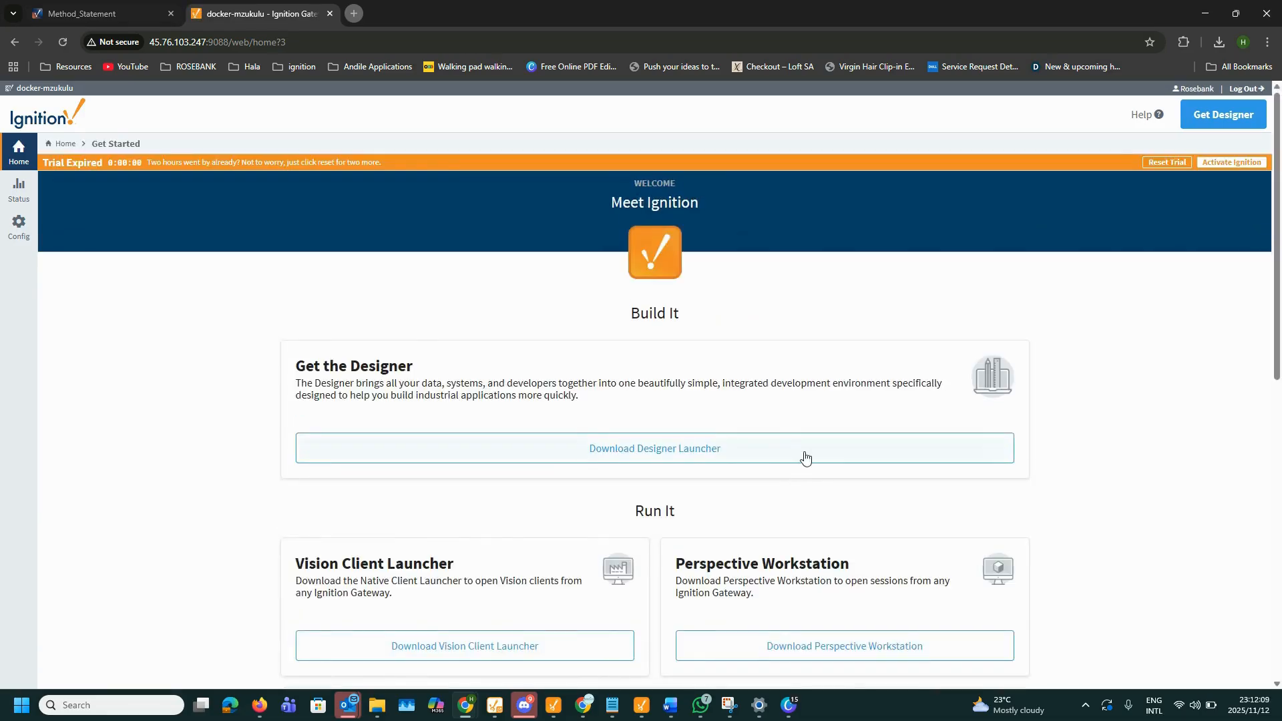
pyautogui.click(1165, 162)
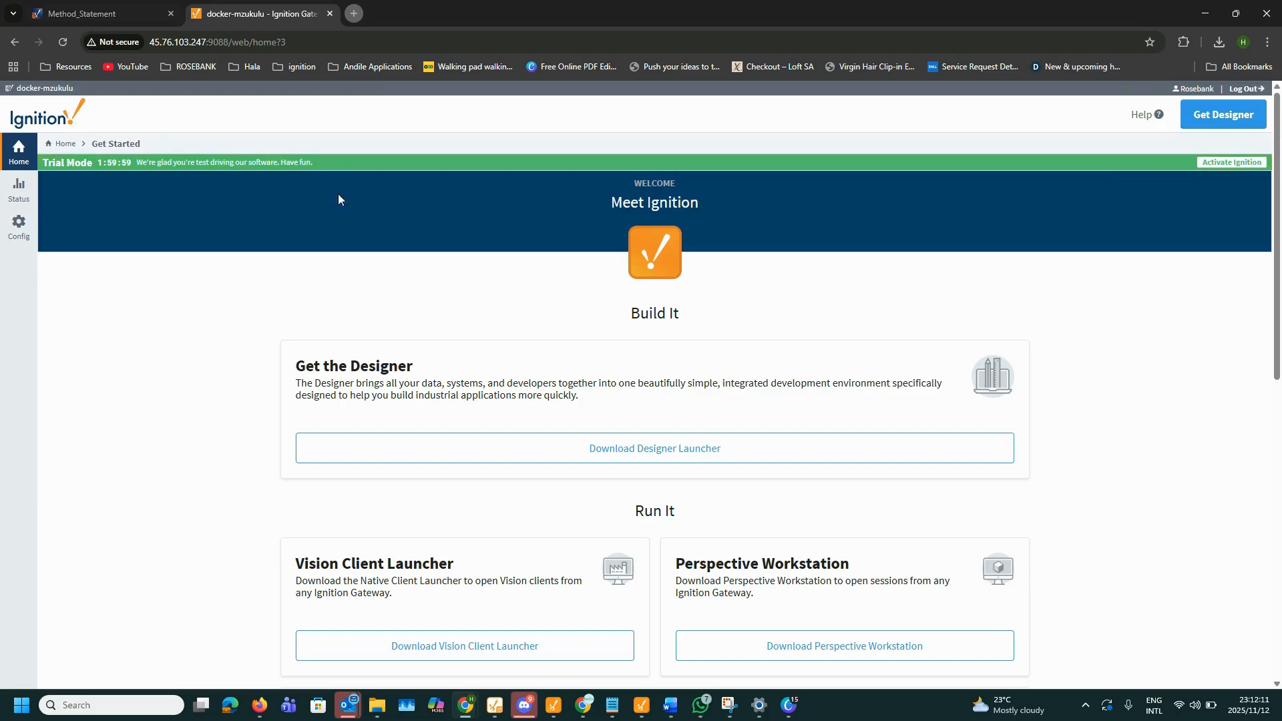
# Step: Reload the Method_Statement client and continue past Trial Expired to its login page
pyautogui.click(93, 12)
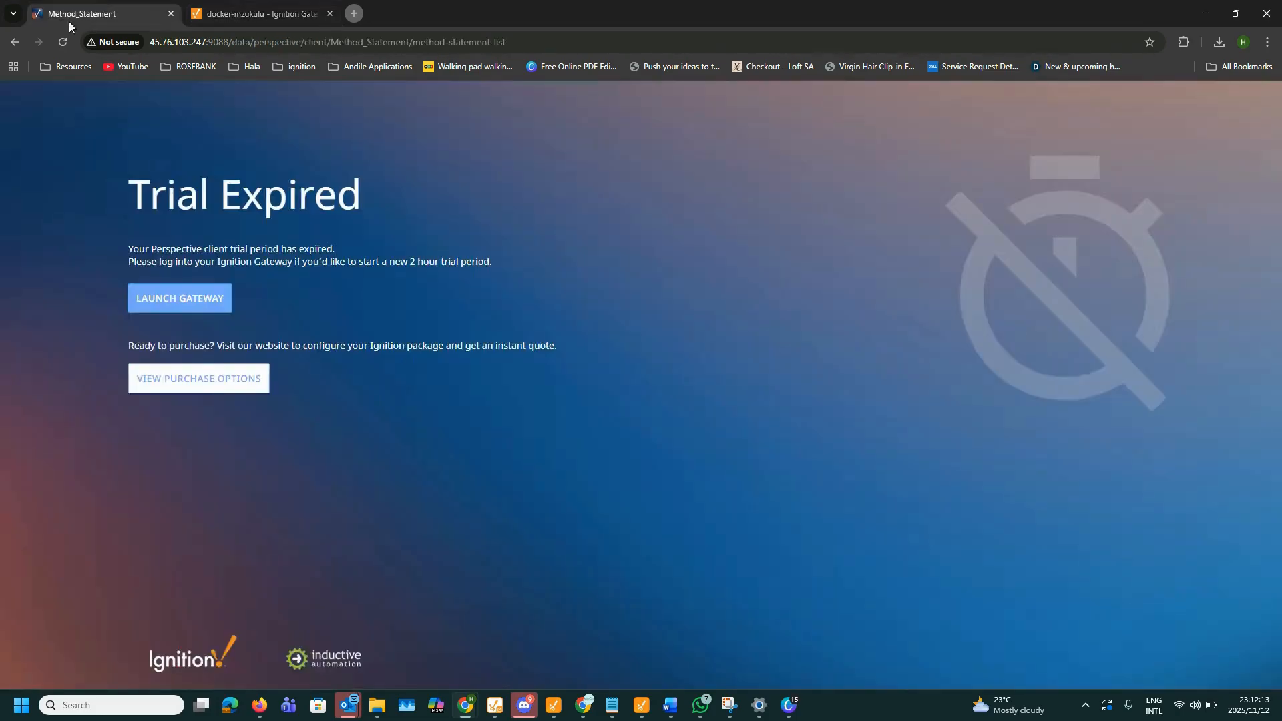
pyautogui.click(59, 45)
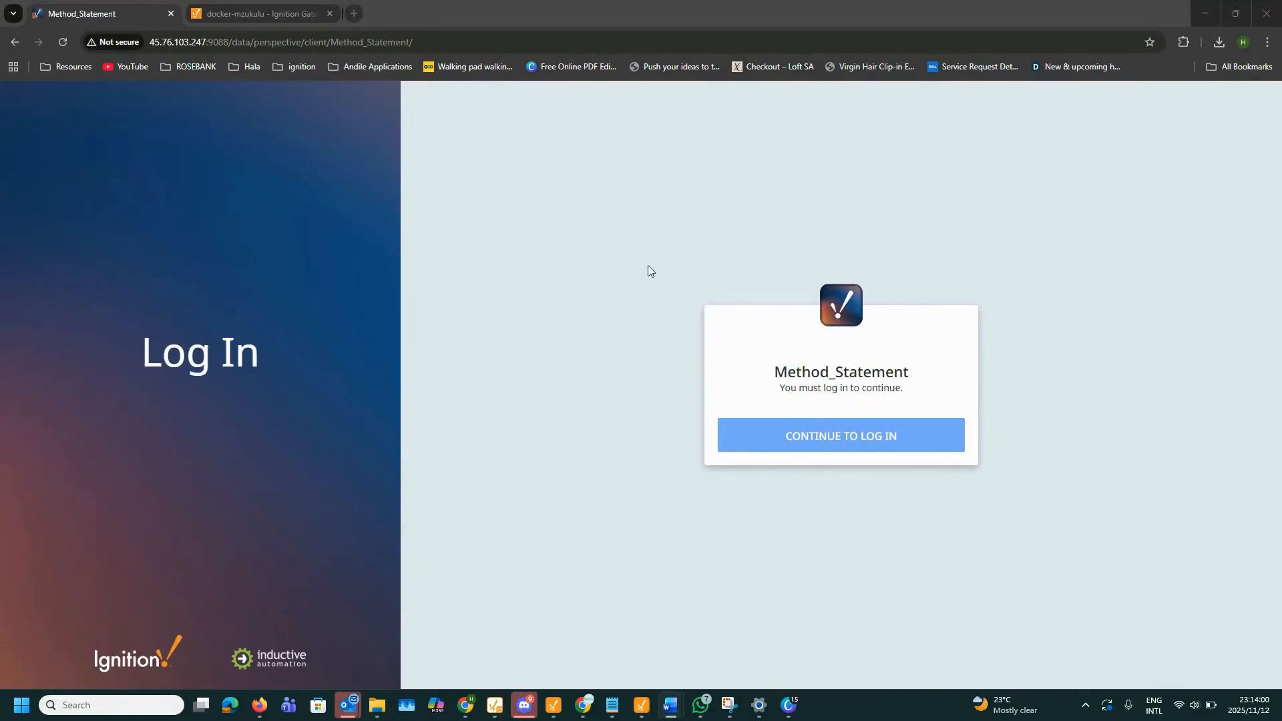
pyautogui.click(751, 438)
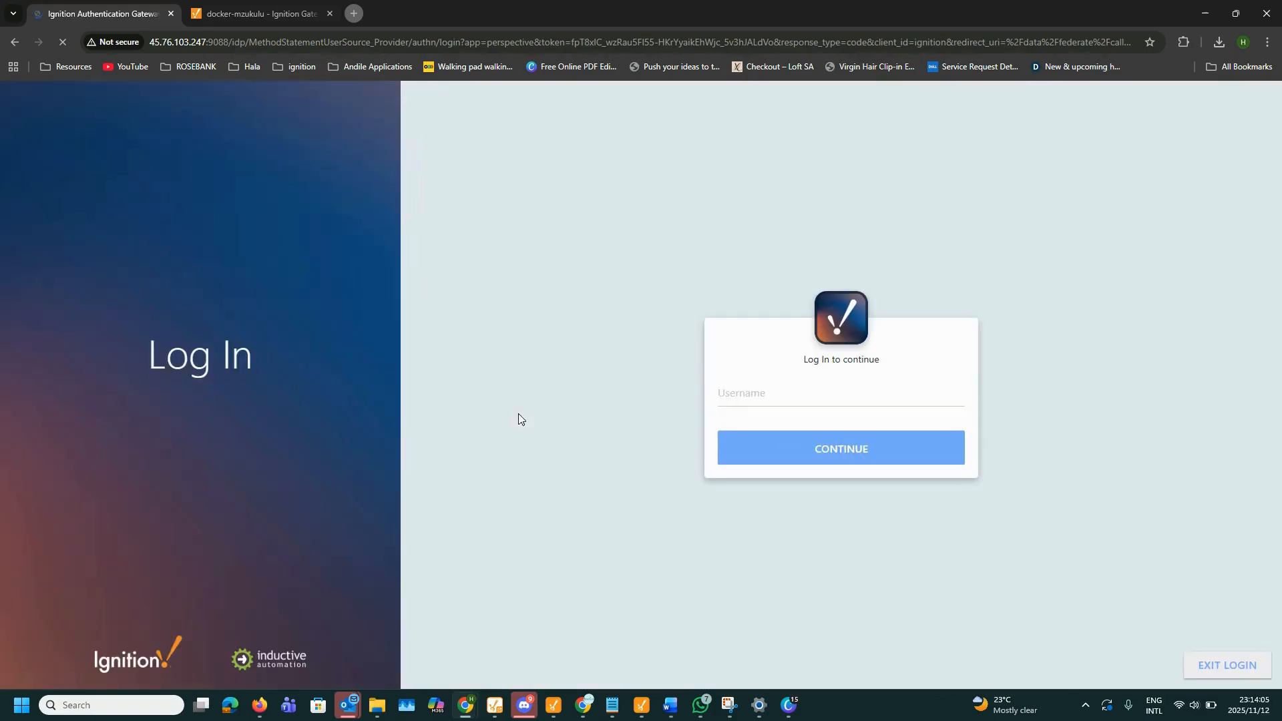
# Step: Enter the account username and submit it to reach the password step
pyautogui.click(831, 400)
pyautogui.write('Rose')
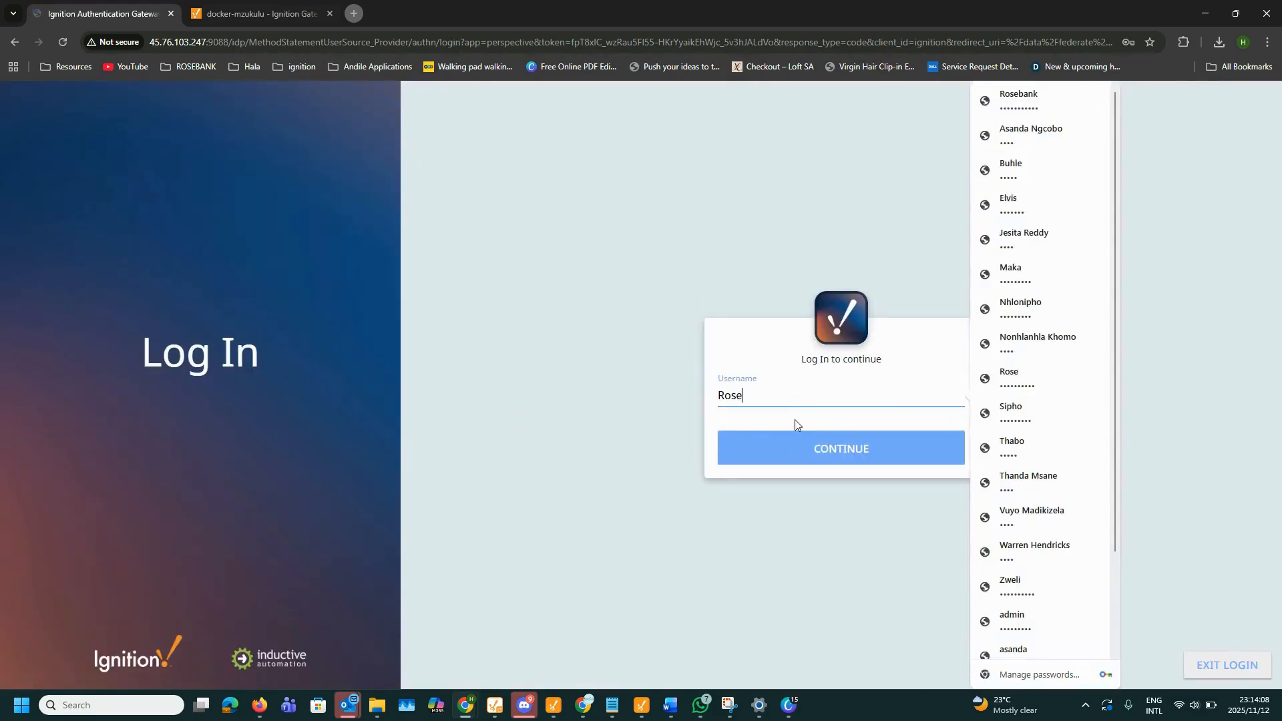
pyautogui.click(795, 451)
pyautogui.hotkey('alt', 'Tab')
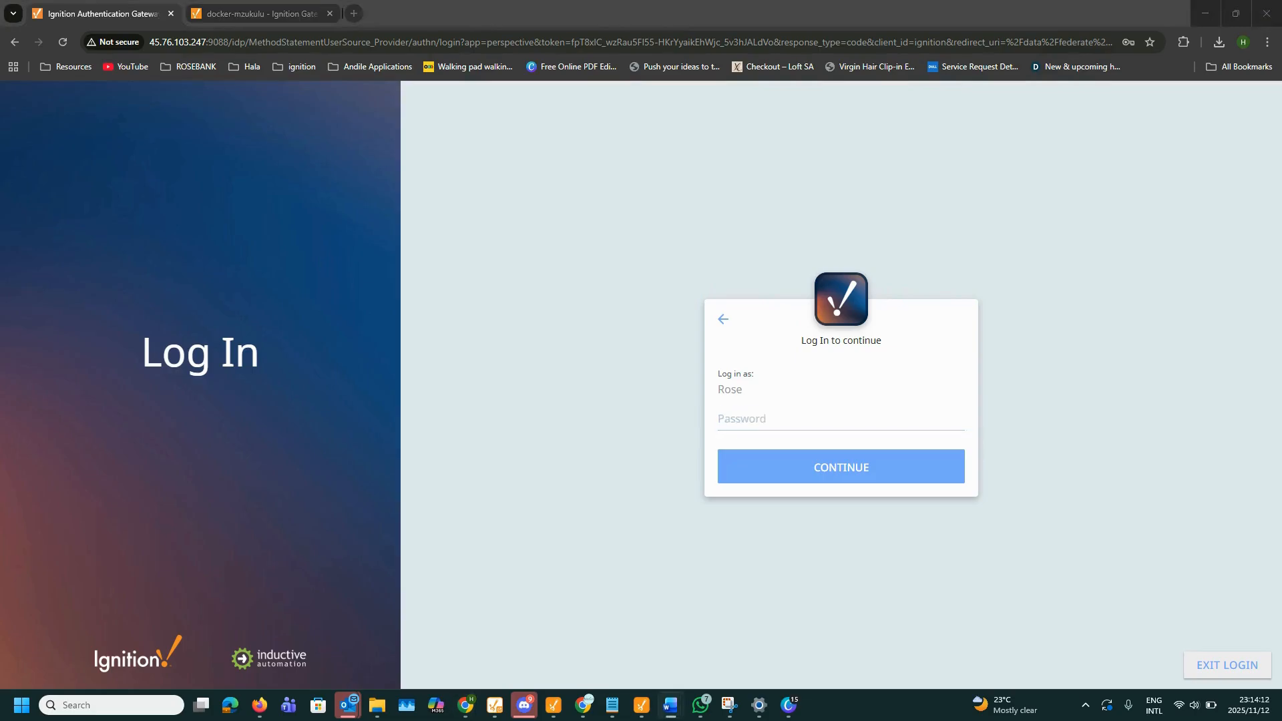
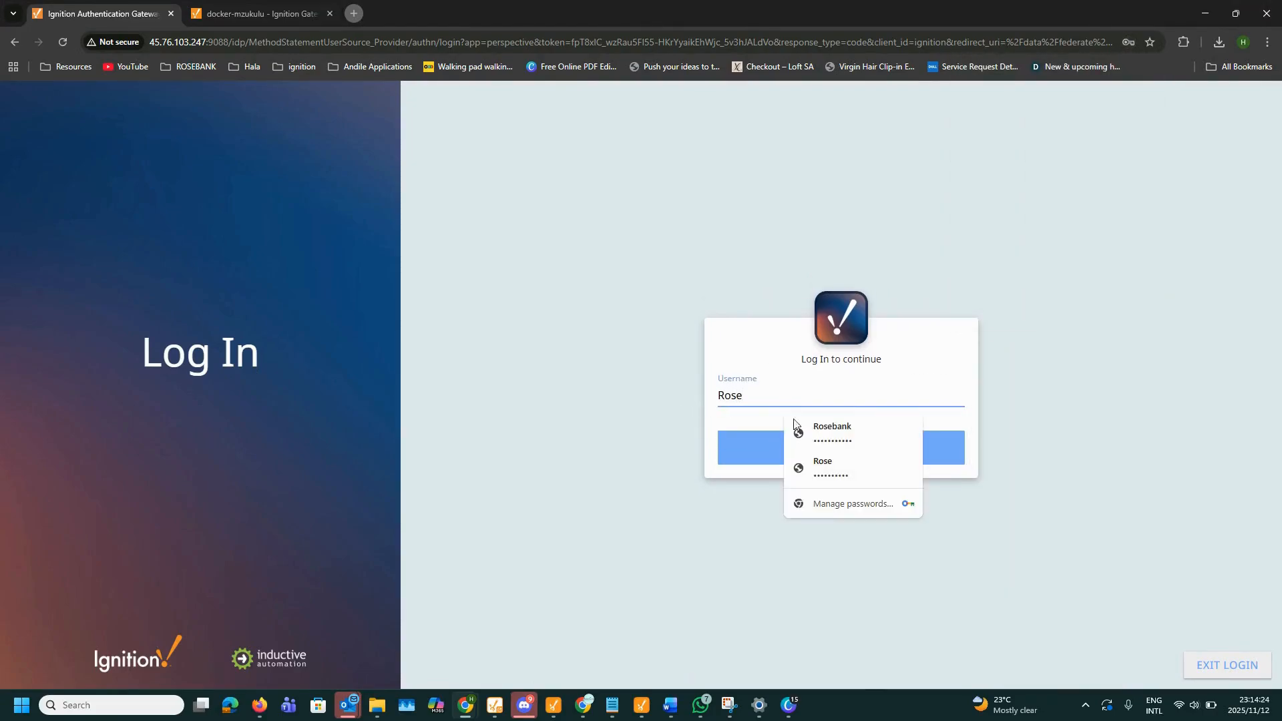
# Step: Sign in using the browser's saved login credentials to reach the Dashboard
pyautogui.click(823, 467)
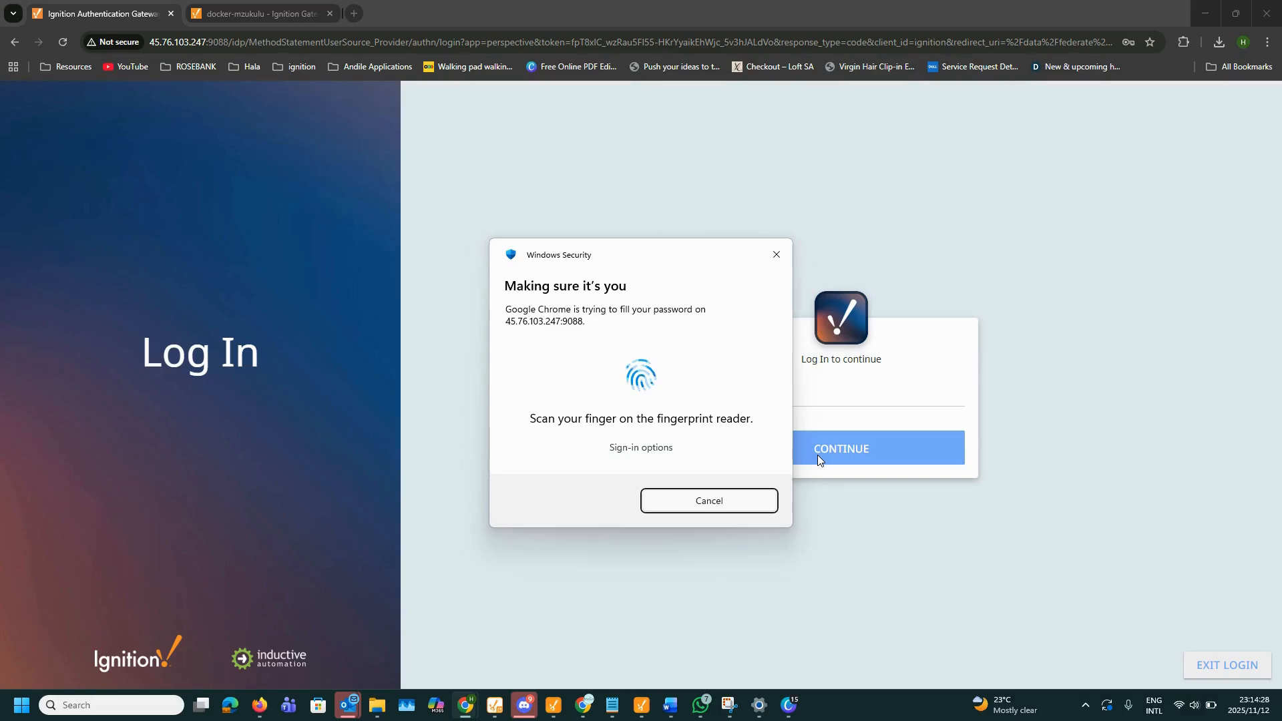
pyautogui.click(824, 451)
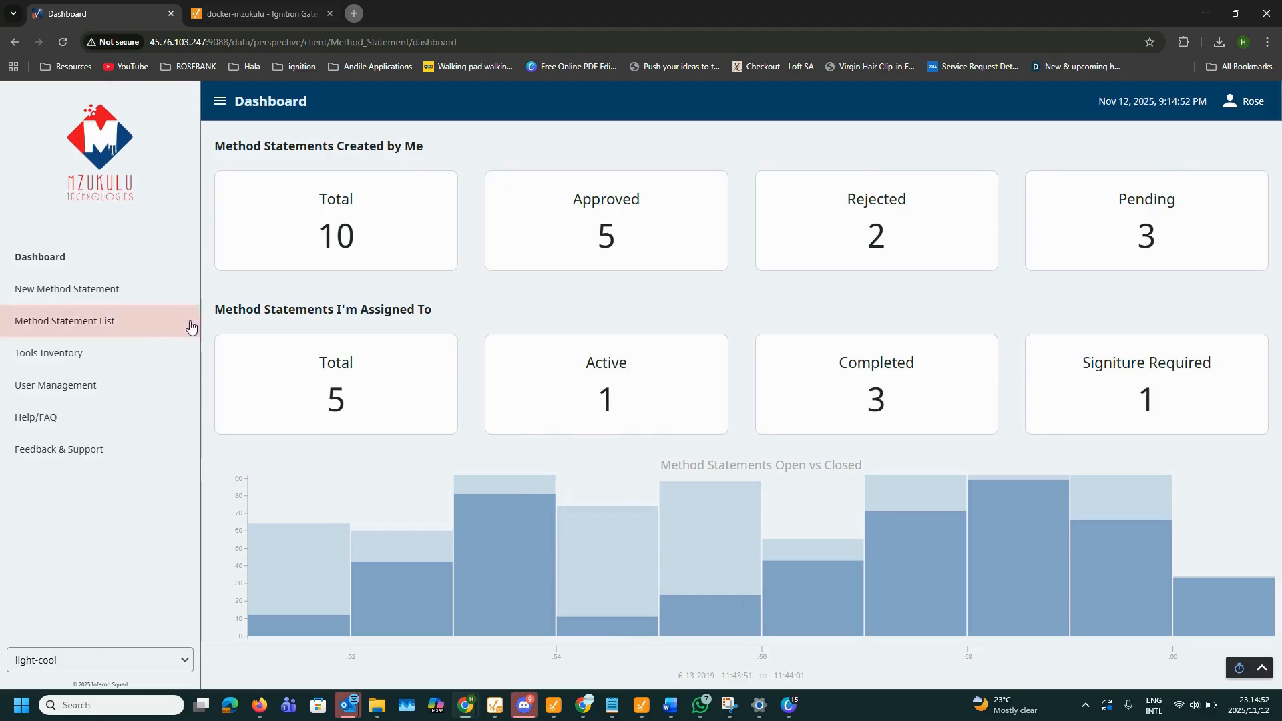
# Step: Start a new method statement with site TOYOTA BOSHOKU and the pasted control panel mounting activity
pyautogui.click(68, 288)
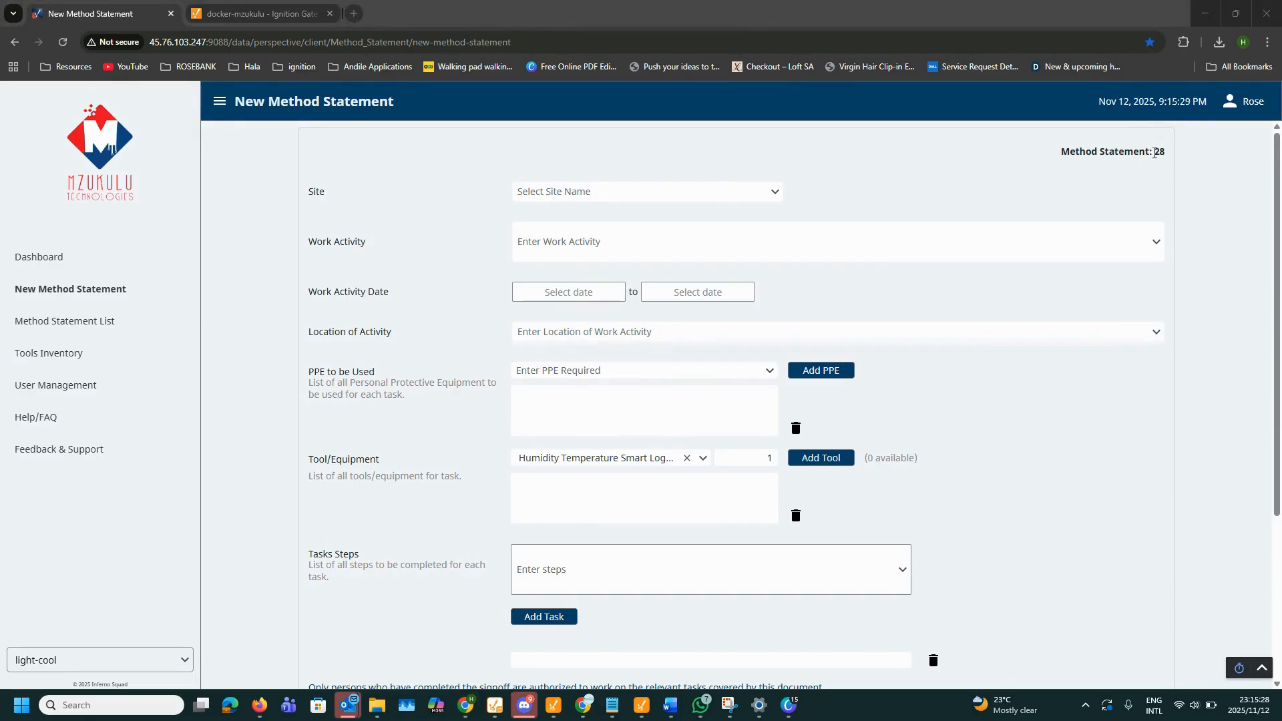
pyautogui.click(580, 190)
pyautogui.click(569, 235)
pyautogui.click(560, 249)
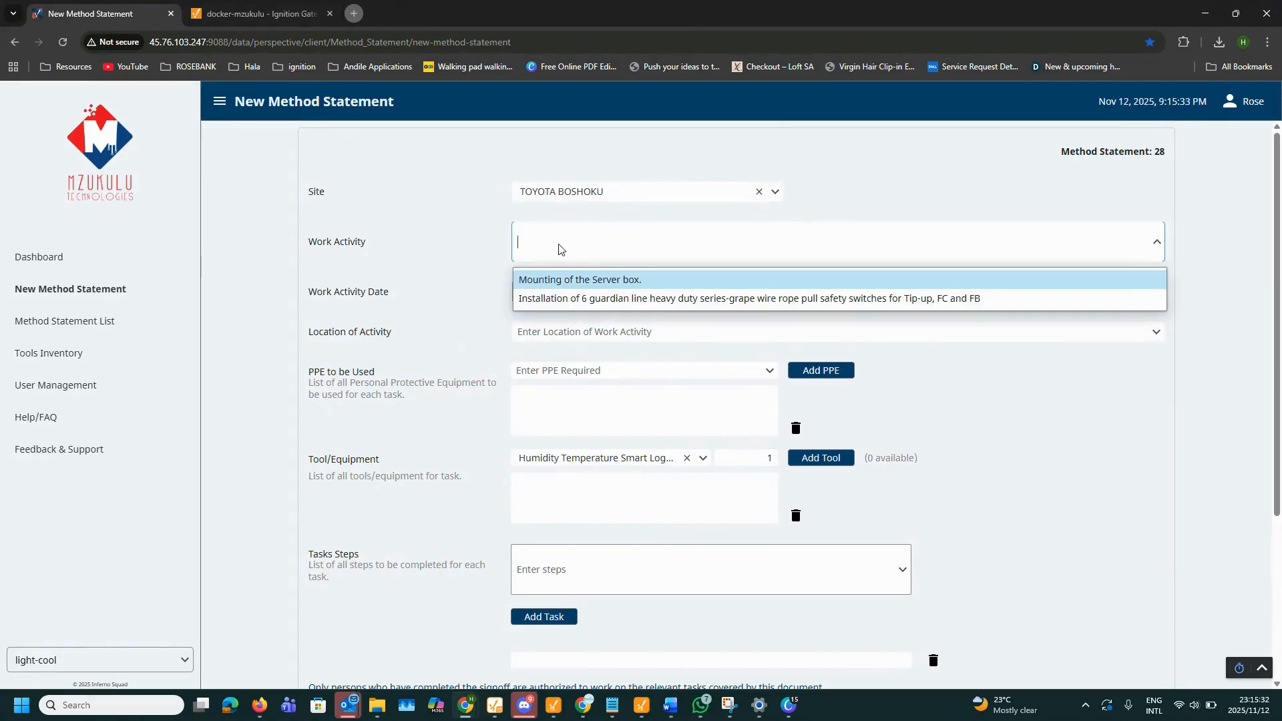
pyautogui.hotkey('alt', 'Tab')
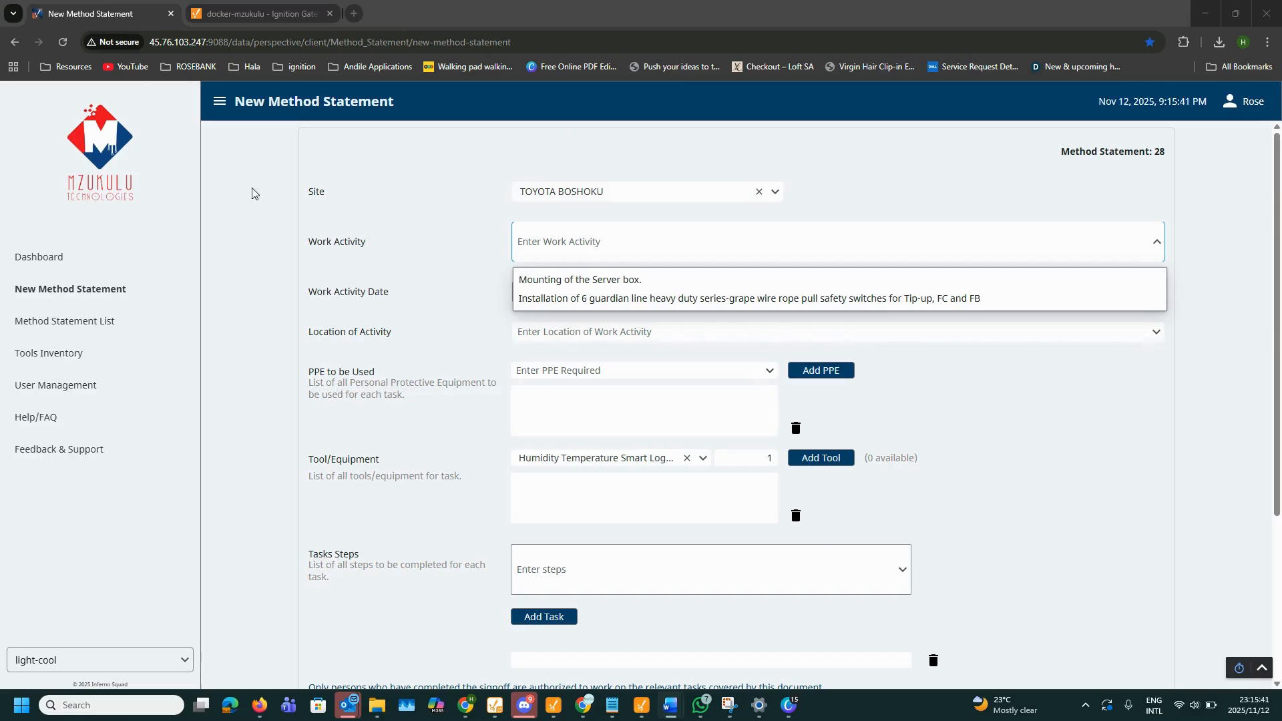
pyautogui.click(718, 239)
pyautogui.write('Mounting of control panel for FC, FB and near the PLC')
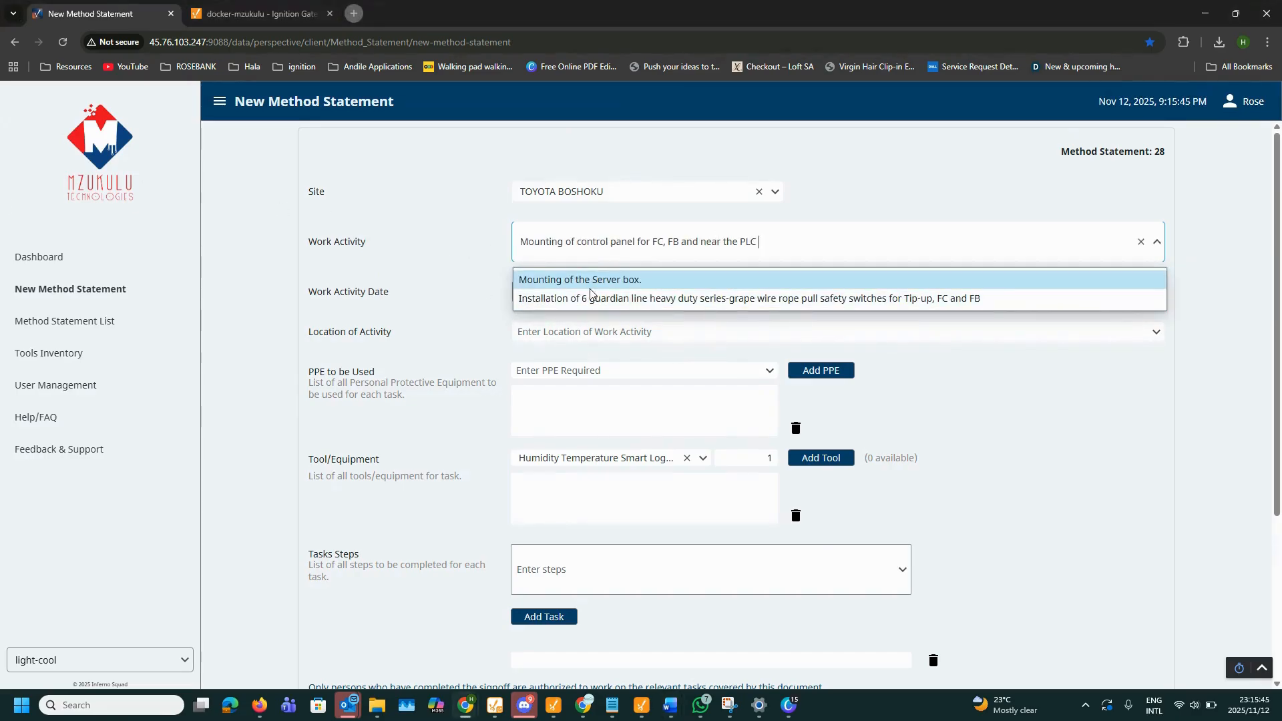
pyautogui.click(498, 274)
# Step: Set the dates to 17–18 Nov 2025 and the activity location to IMV SEWING
pyautogui.click(567, 292)
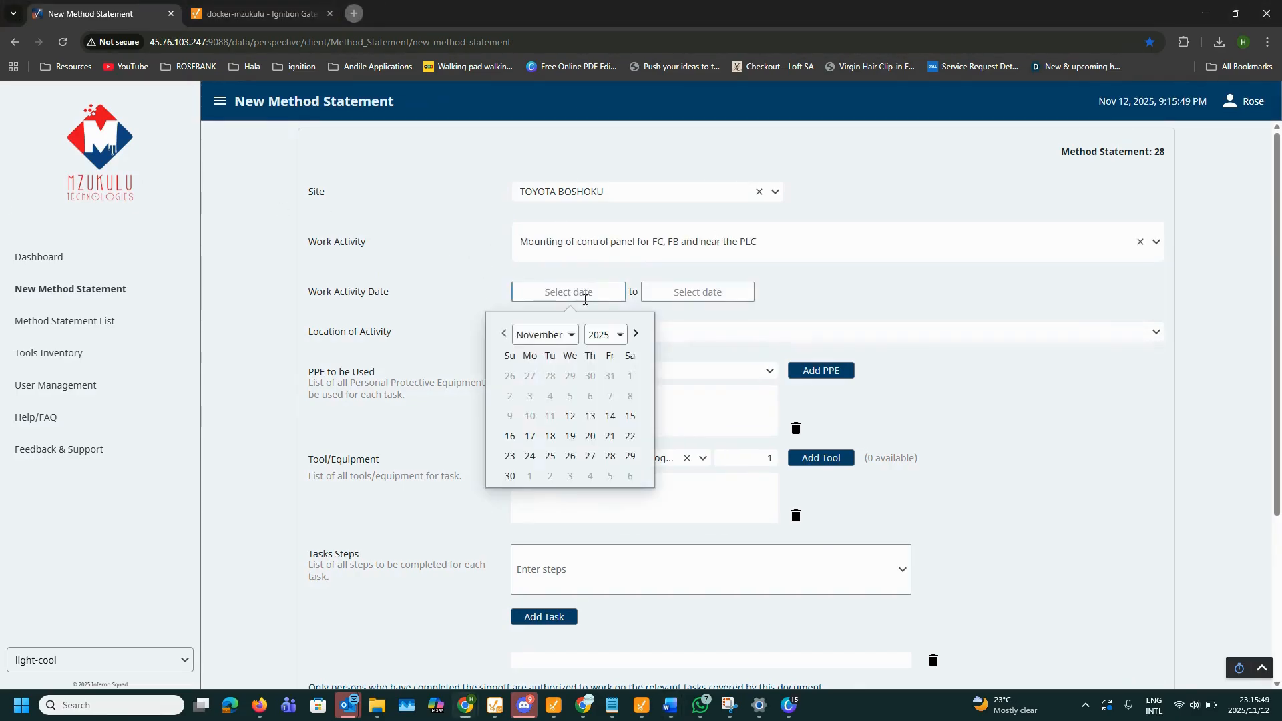
pyautogui.click(530, 435)
pyautogui.click(697, 292)
pyautogui.click(676, 435)
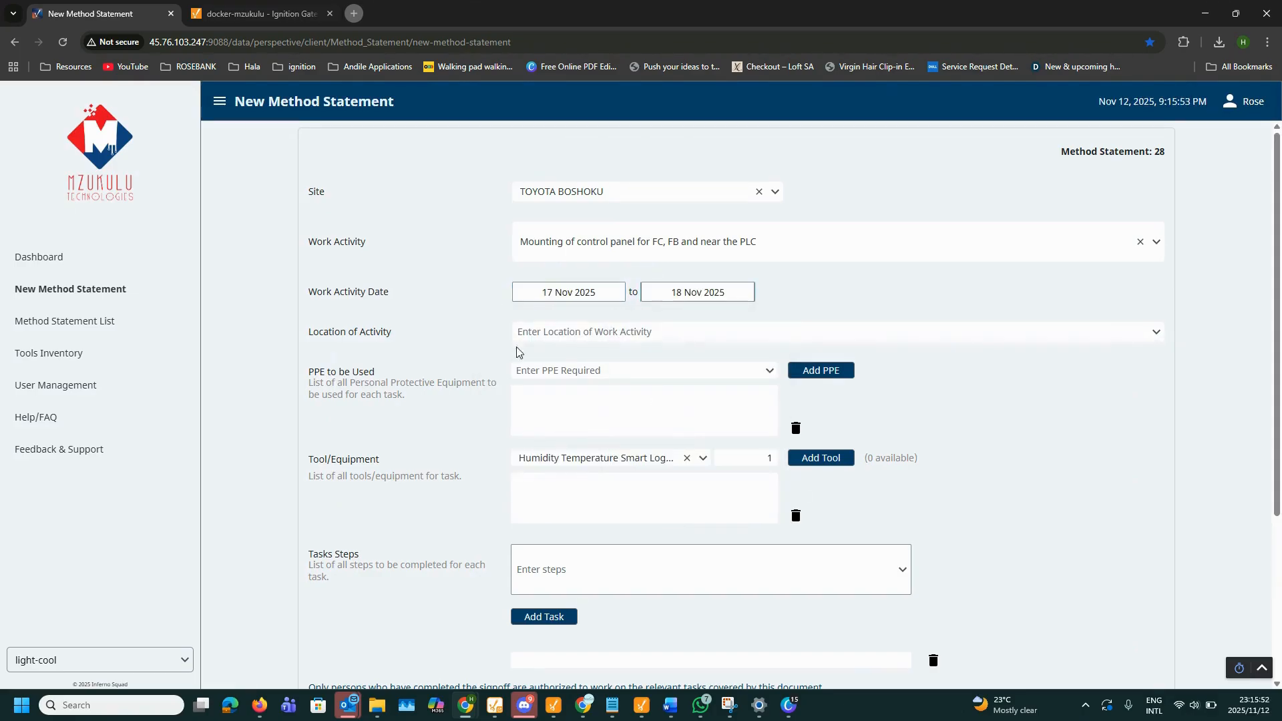
pyautogui.click(592, 339)
pyautogui.click(591, 362)
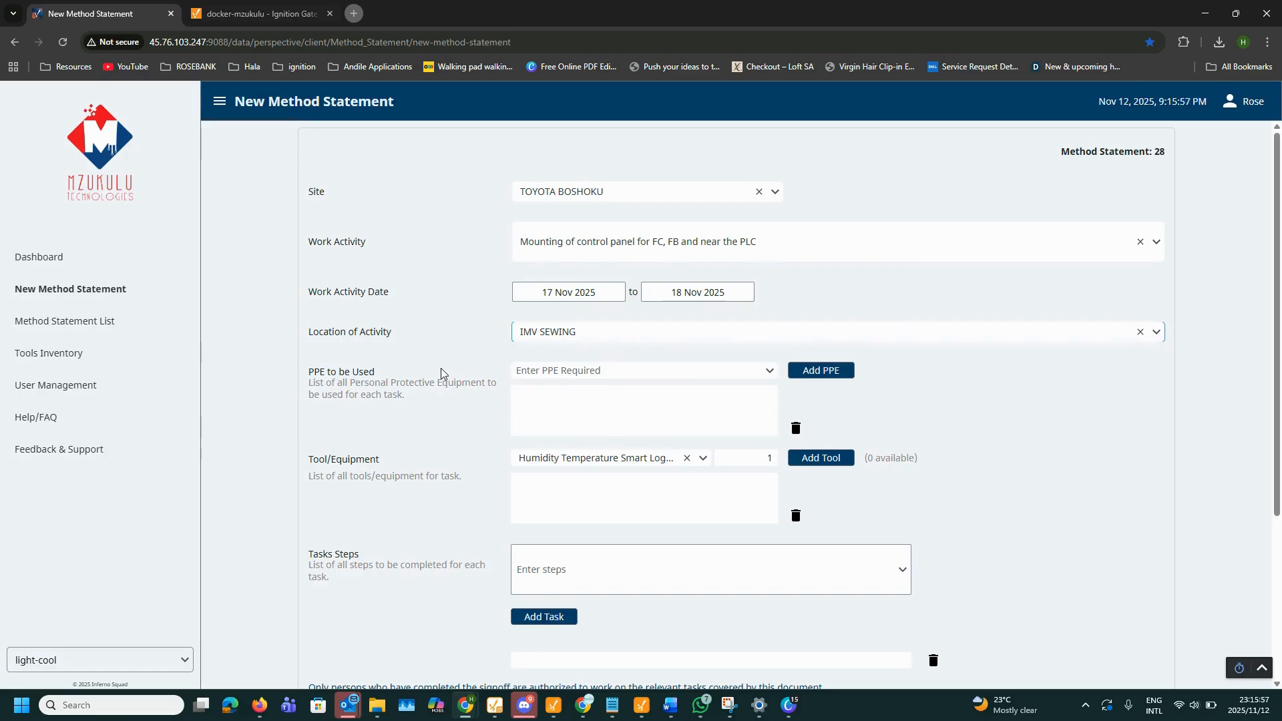
pyautogui.click(567, 371)
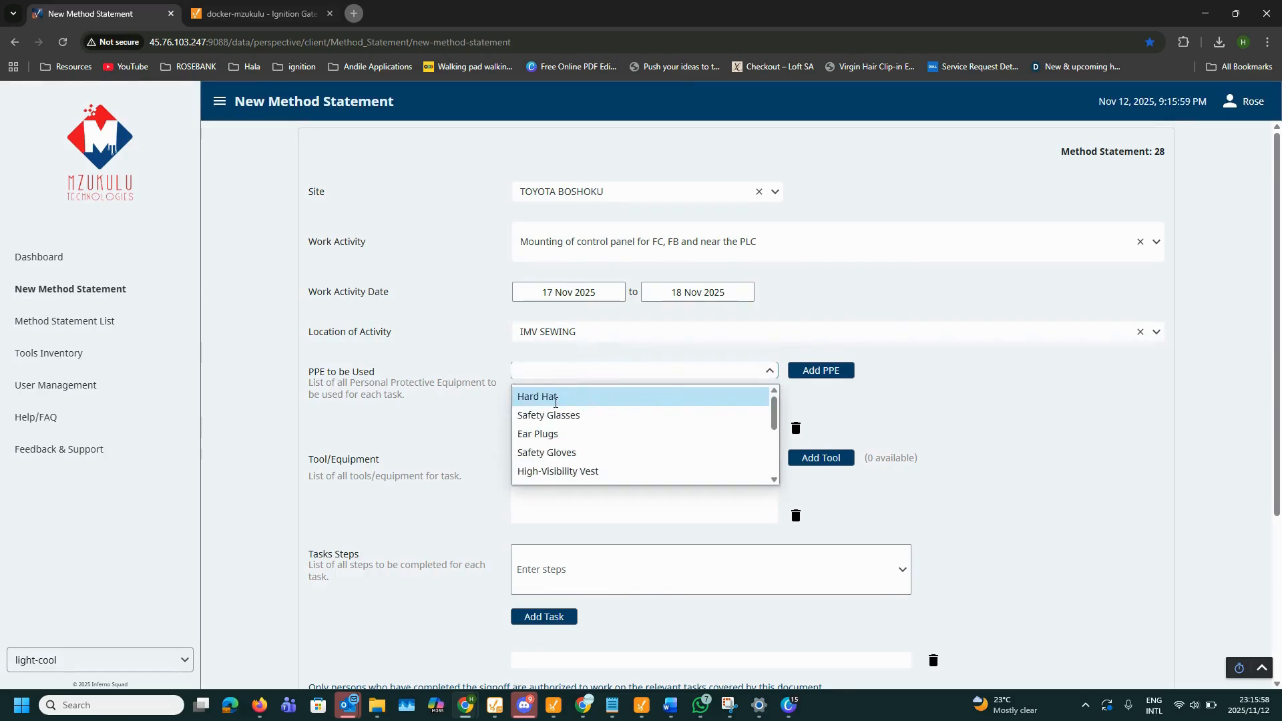
# Step: Add Safety Gloves, High-Visibility Vest and Ear Plugs to the PPE list
pyautogui.click(554, 452)
pyautogui.click(818, 376)
pyautogui.click(571, 372)
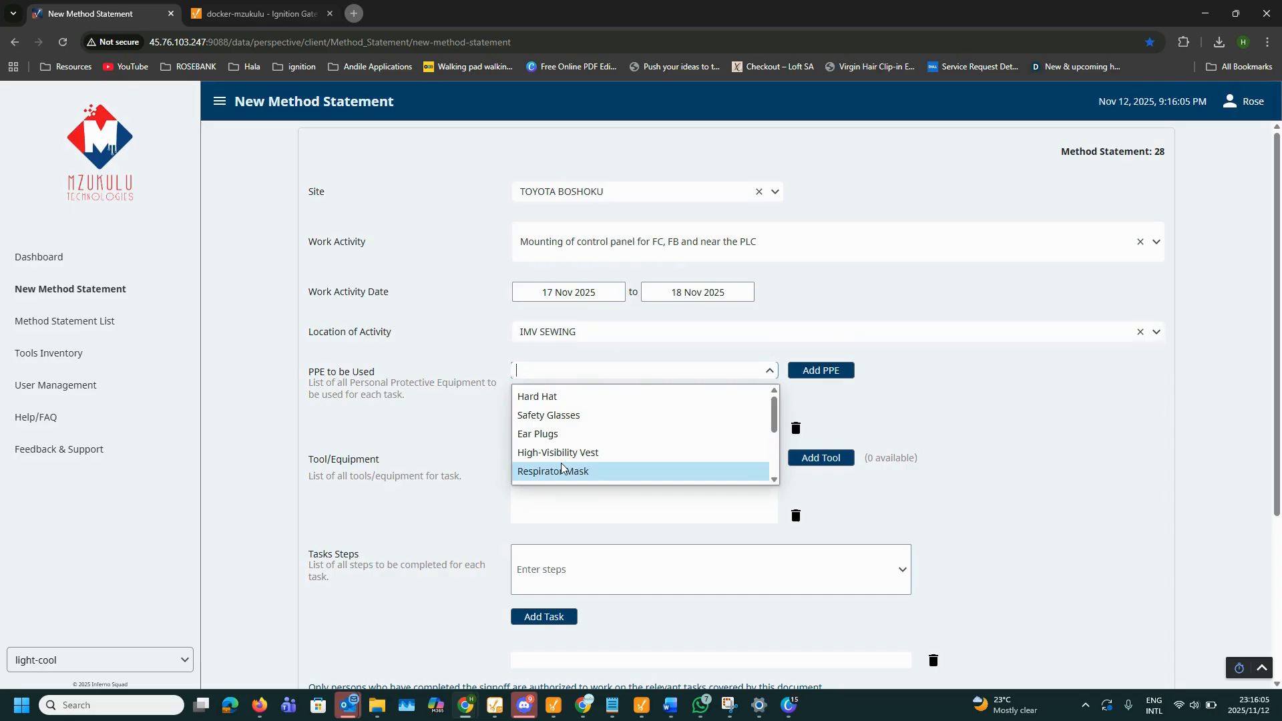
pyautogui.click(578, 442)
pyautogui.click(819, 369)
pyautogui.click(653, 373)
pyautogui.click(648, 431)
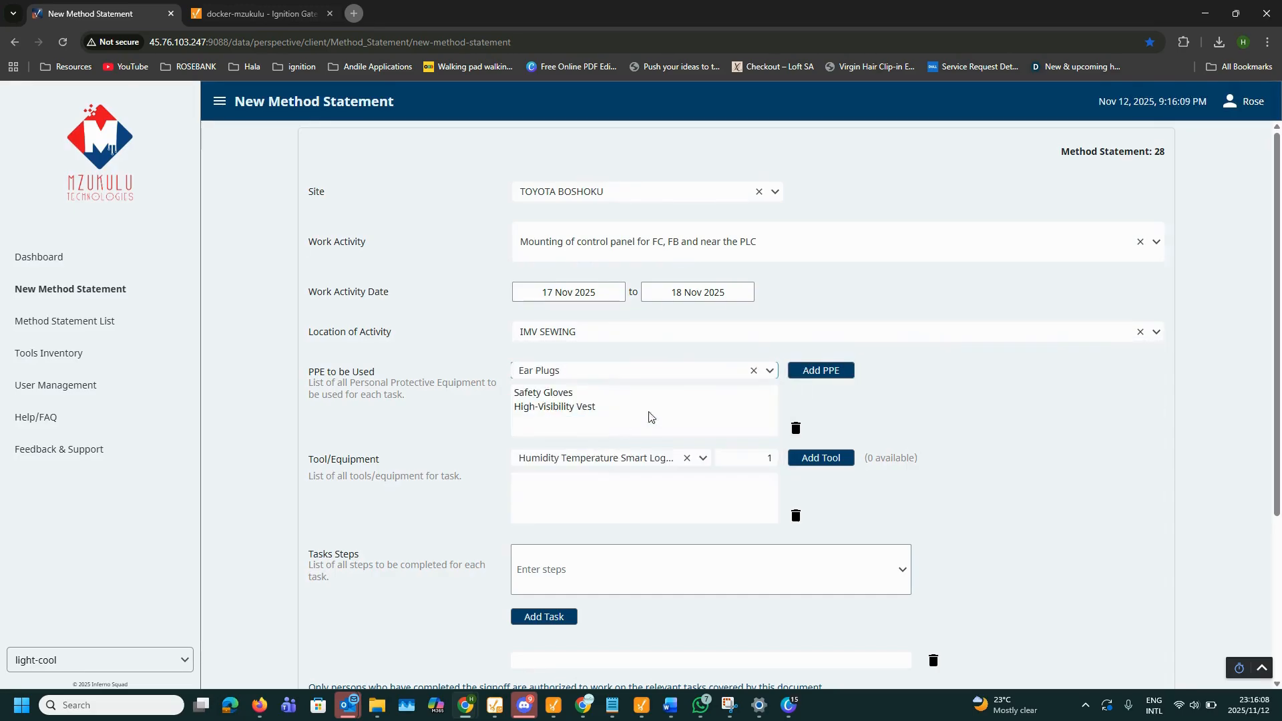
pyautogui.click(820, 370)
# Step: Add Face Shield to the PPE list, then remove it again
pyautogui.click(631, 371)
pyautogui.scroll(-2, 601, 401)
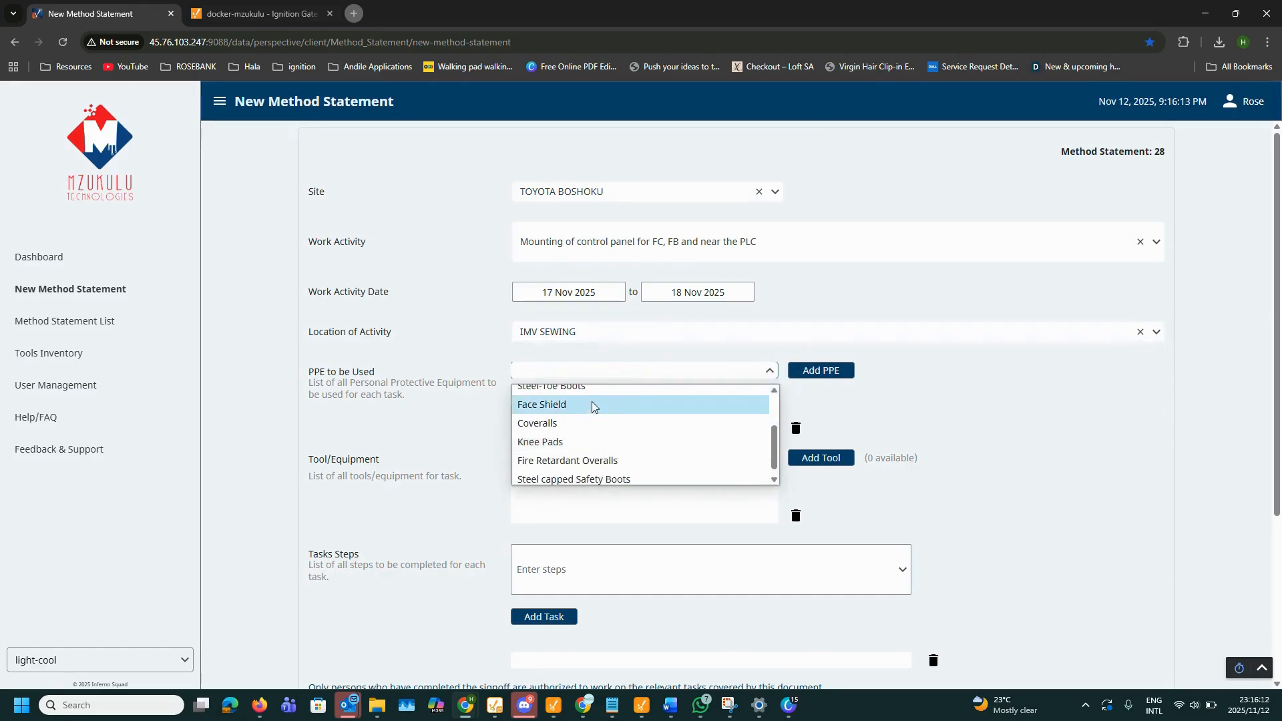
pyautogui.click(591, 404)
pyautogui.click(801, 379)
pyautogui.scroll(-3, 610, 407)
pyautogui.click(543, 287)
pyautogui.click(795, 295)
# Step: Add Conversion Cable and 4 Hand Tools to the tools list
pyautogui.click(702, 325)
pyautogui.scroll(5, 611, 387)
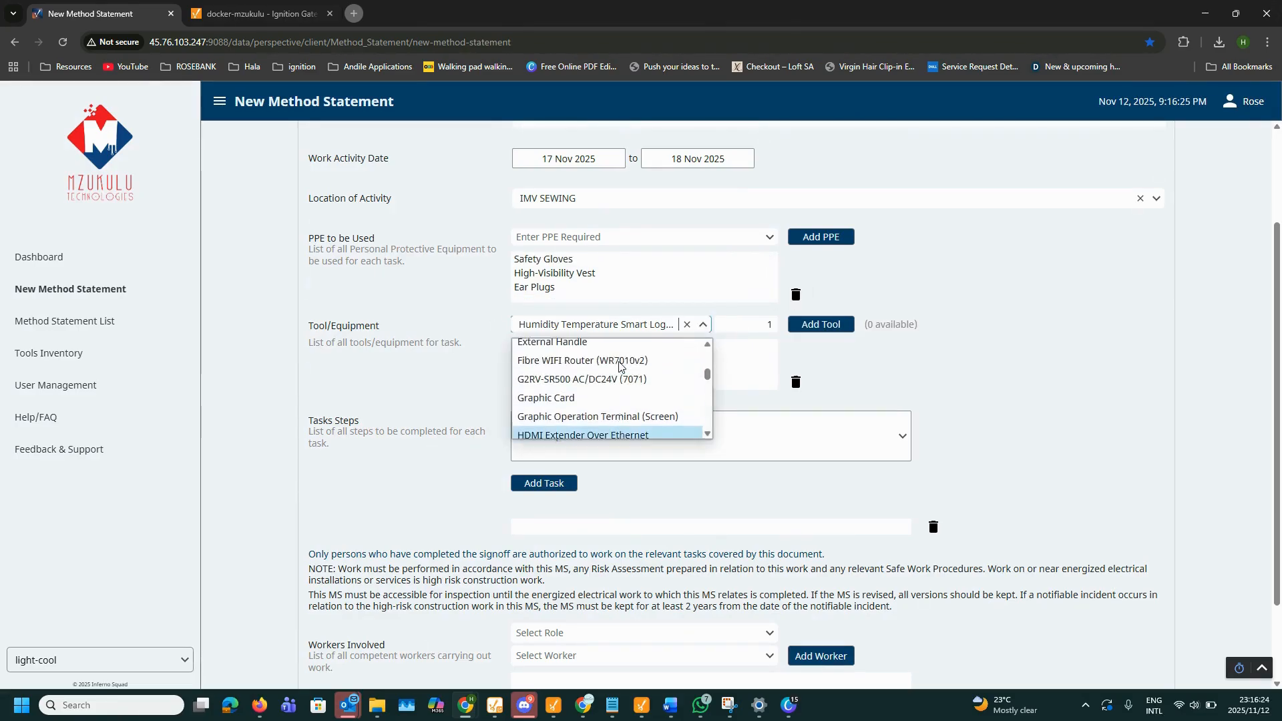
pyautogui.scroll(3, 612, 370)
pyautogui.click(582, 348)
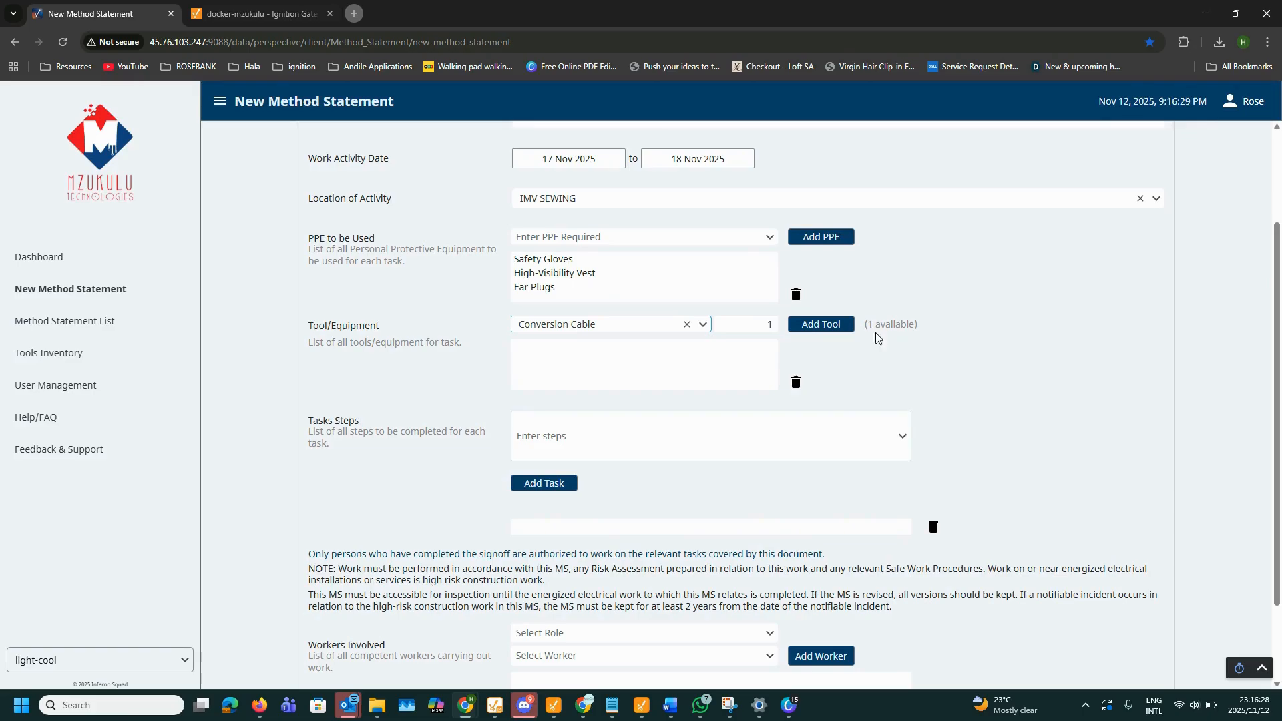
pyautogui.click(808, 325)
pyautogui.click(553, 327)
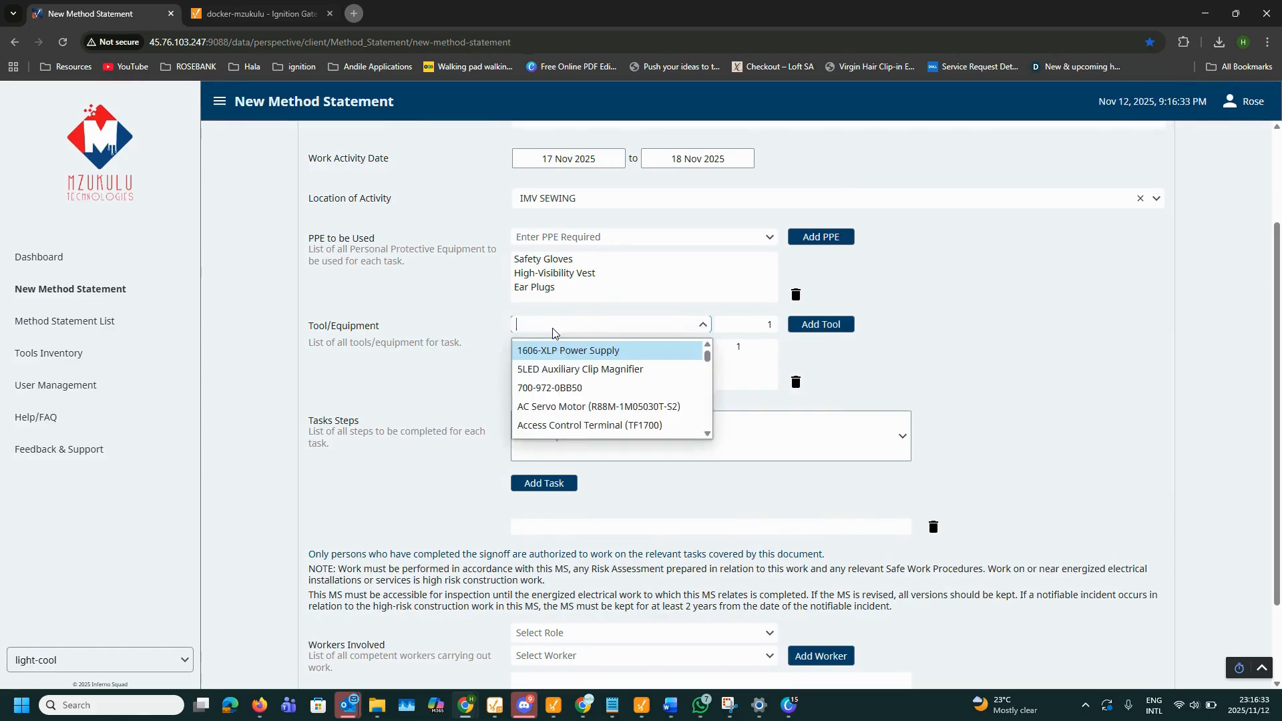
pyautogui.write('hand')
pyautogui.click(546, 369)
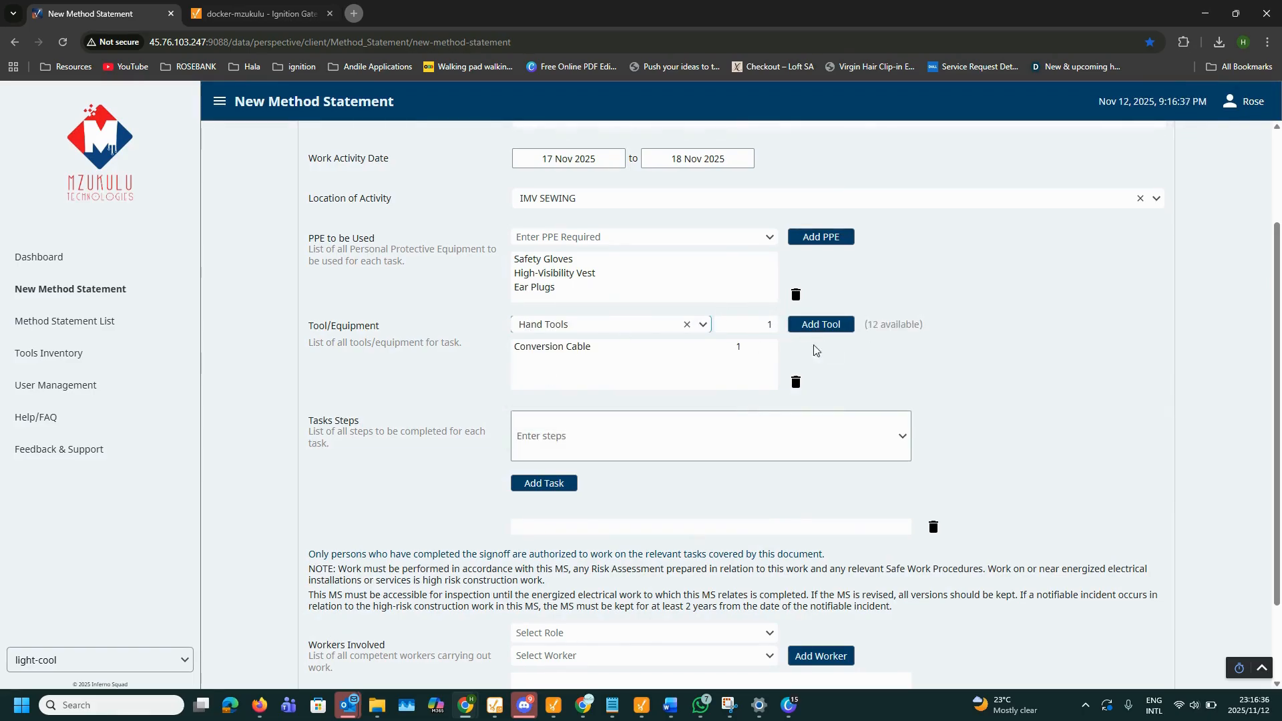
pyautogui.click(821, 325)
# Step: Add the 700-972-0BB50 tool, then delete that row
pyautogui.click(552, 325)
pyautogui.click(555, 386)
pyautogui.click(827, 325)
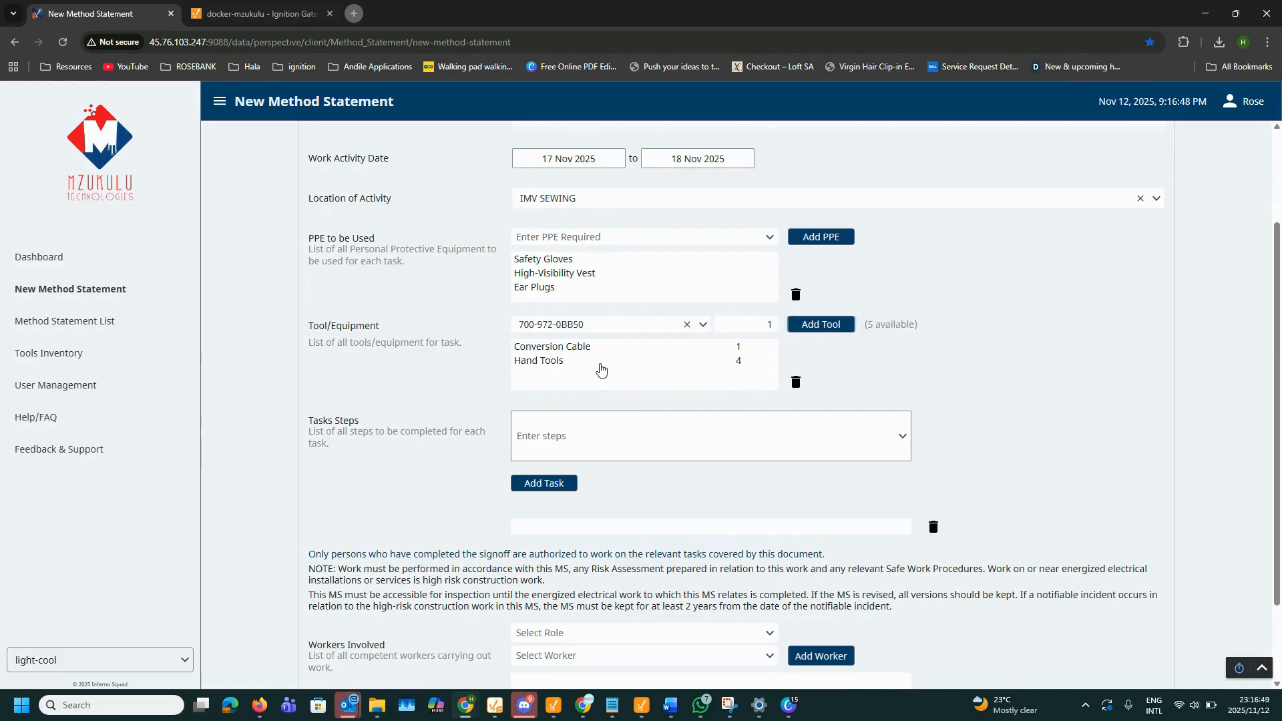
pyautogui.click(576, 374)
pyautogui.click(796, 382)
# Step: Add the 5LED Auxiliary Clip Magnifier with quantity 1 to the tools list
pyautogui.click(600, 327)
pyautogui.click(593, 348)
pyautogui.click(743, 328)
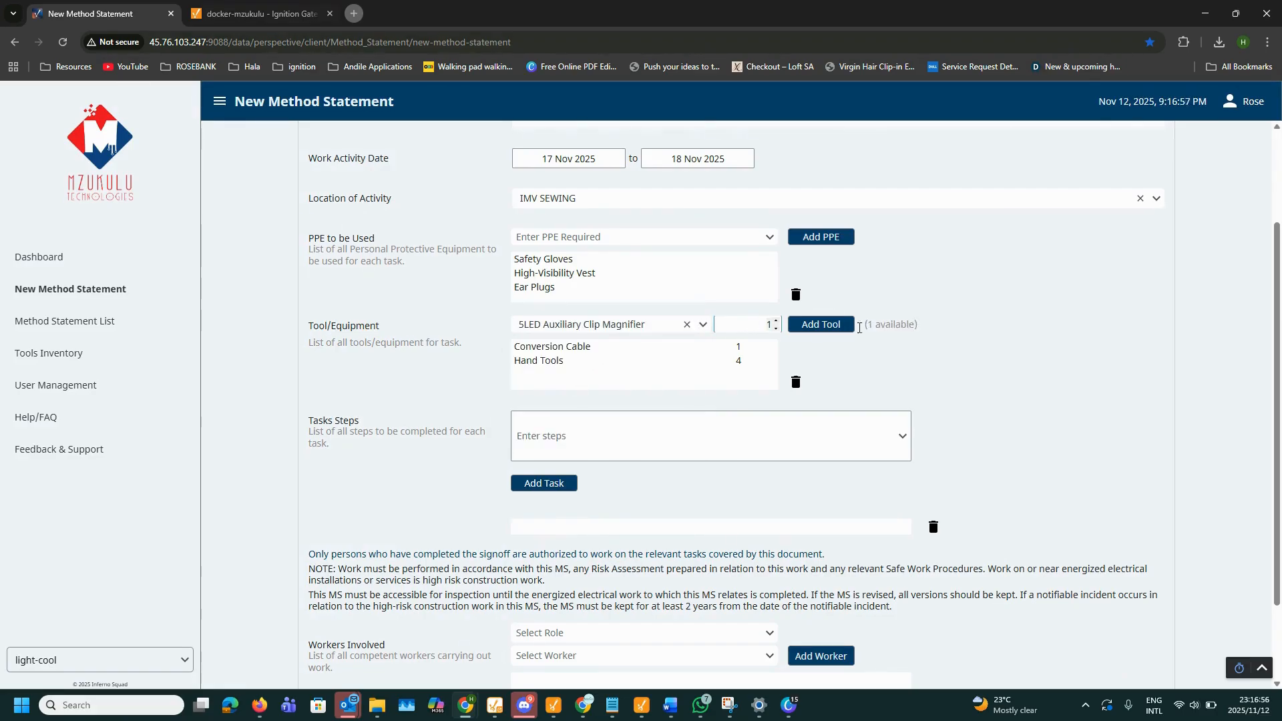
pyautogui.click(831, 325)
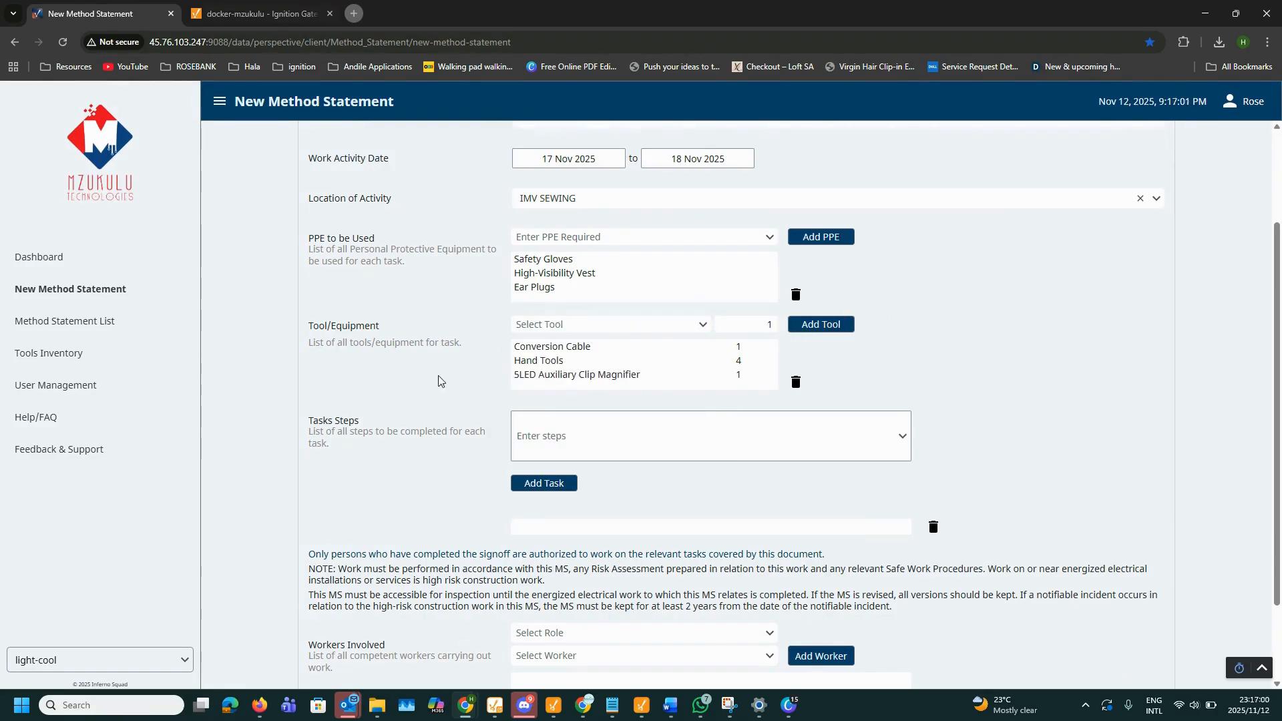
pyautogui.scroll(-1, 438, 381)
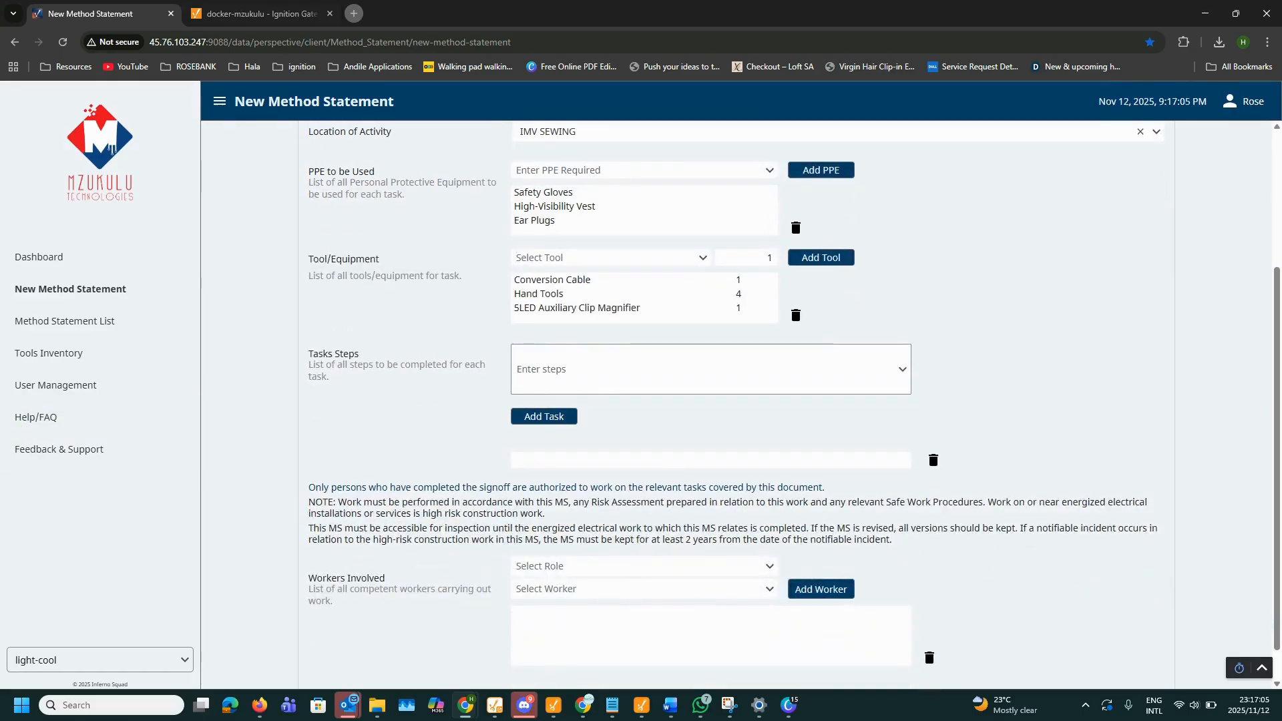
# Step: Paste the site entry step from Word and add it as task 1
pyautogui.hotkey('alt', 'Tab')
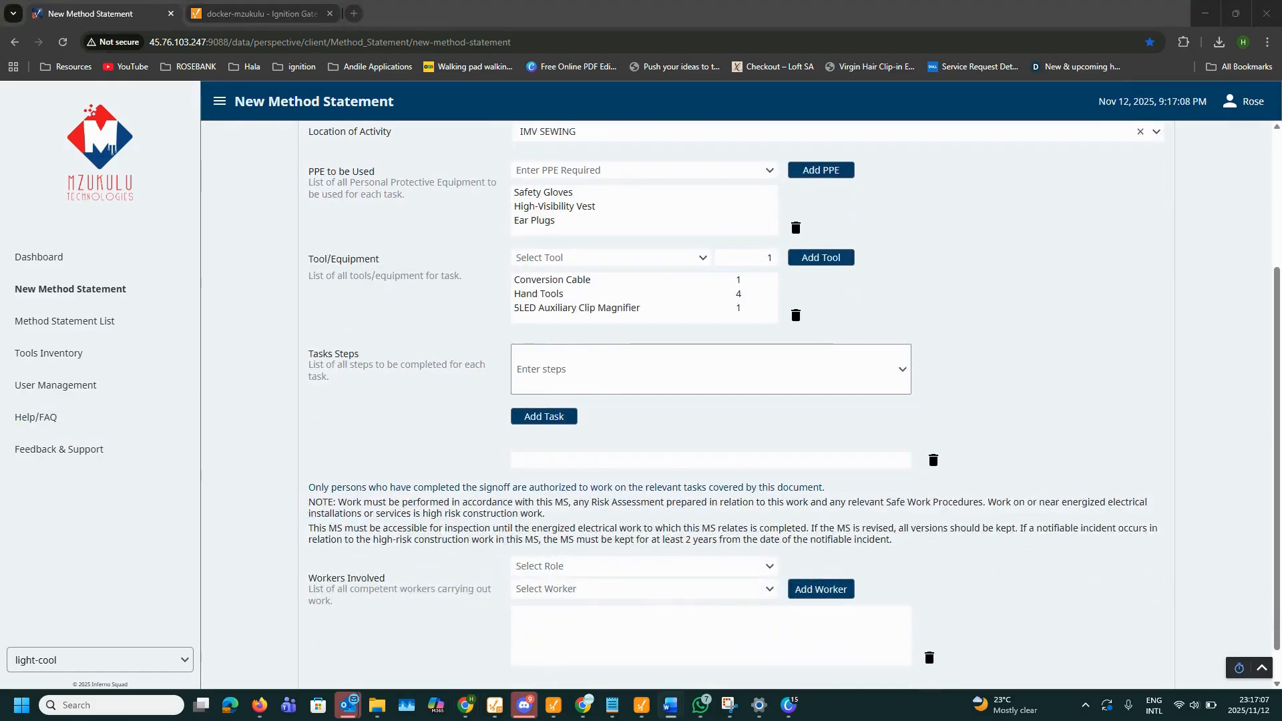
pyautogui.click(573, 379)
pyautogui.write('entr')
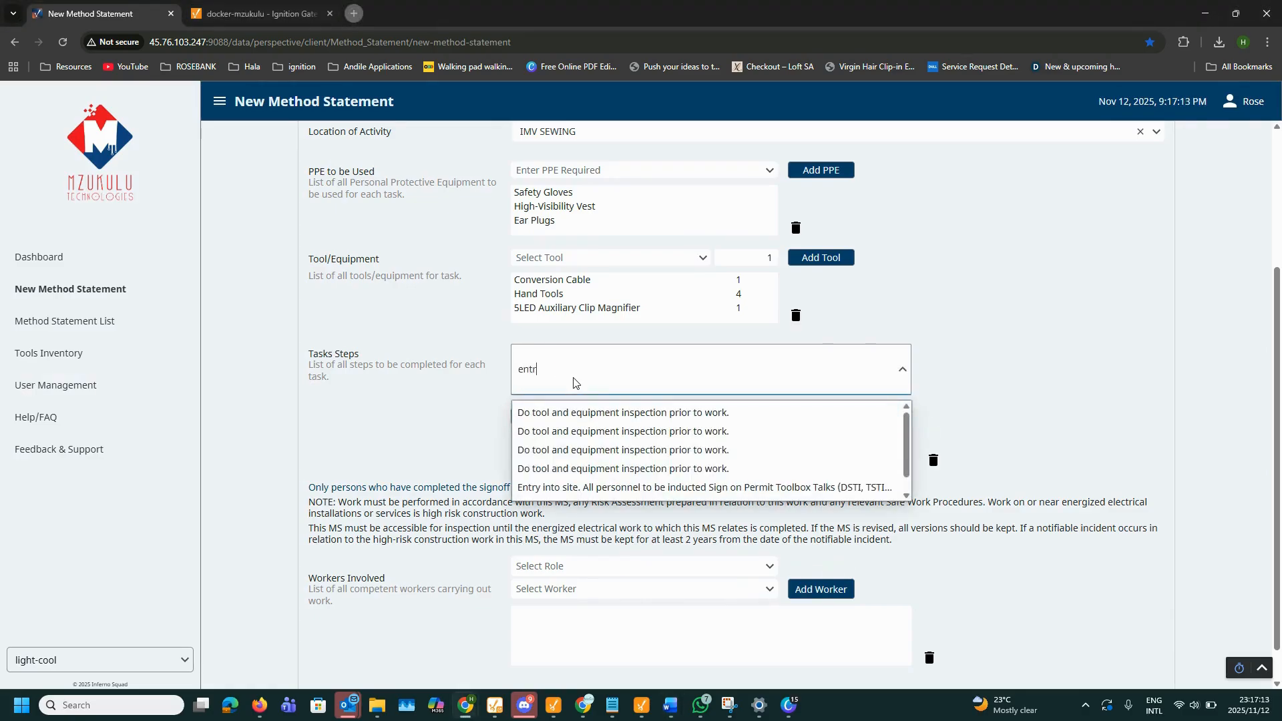
pyautogui.scroll(1, 638, 327)
pyautogui.click(563, 406)
pyautogui.write('Entry into site. All personnel to be inducted Sign on Permit Toolbox Talks (DSTI, TSTI, etc)')
pyautogui.click(556, 442)
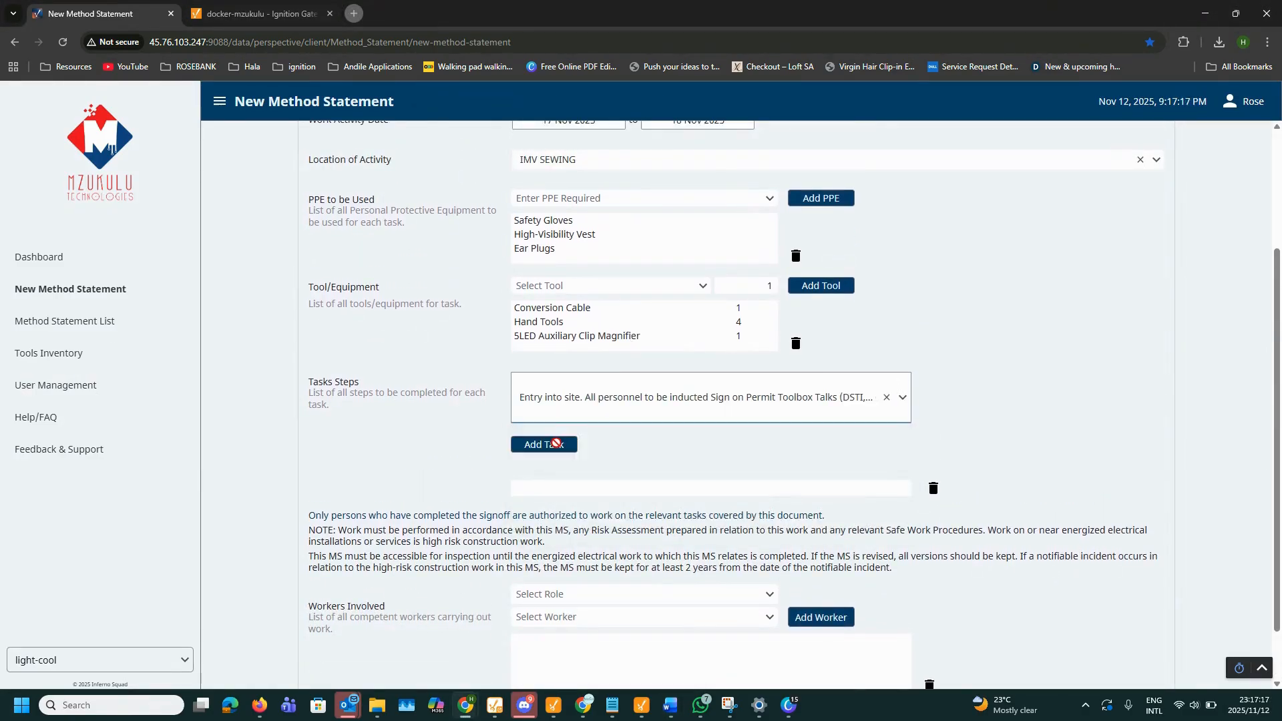
pyautogui.click(546, 446)
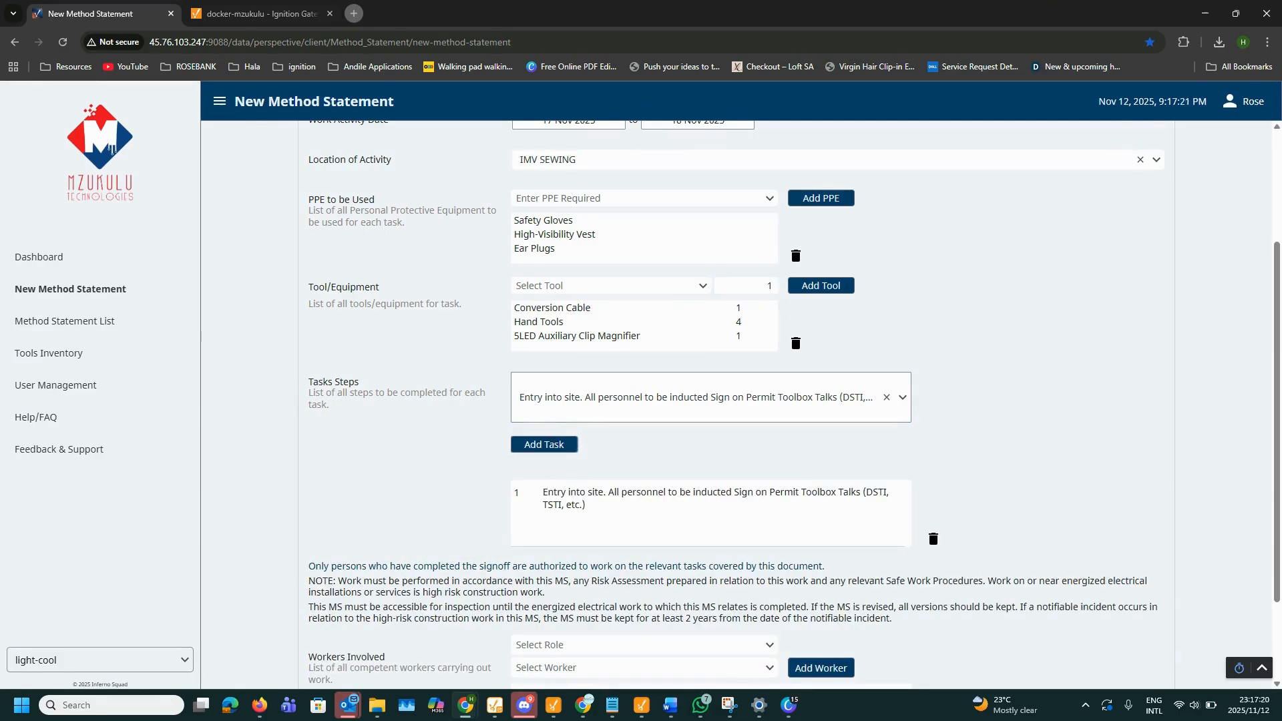
# Step: Add 'Do tool and equipment inspection' as task 2
pyautogui.hotkey('alt', 'Tab')
pyautogui.click(594, 402)
pyautogui.write('do too')
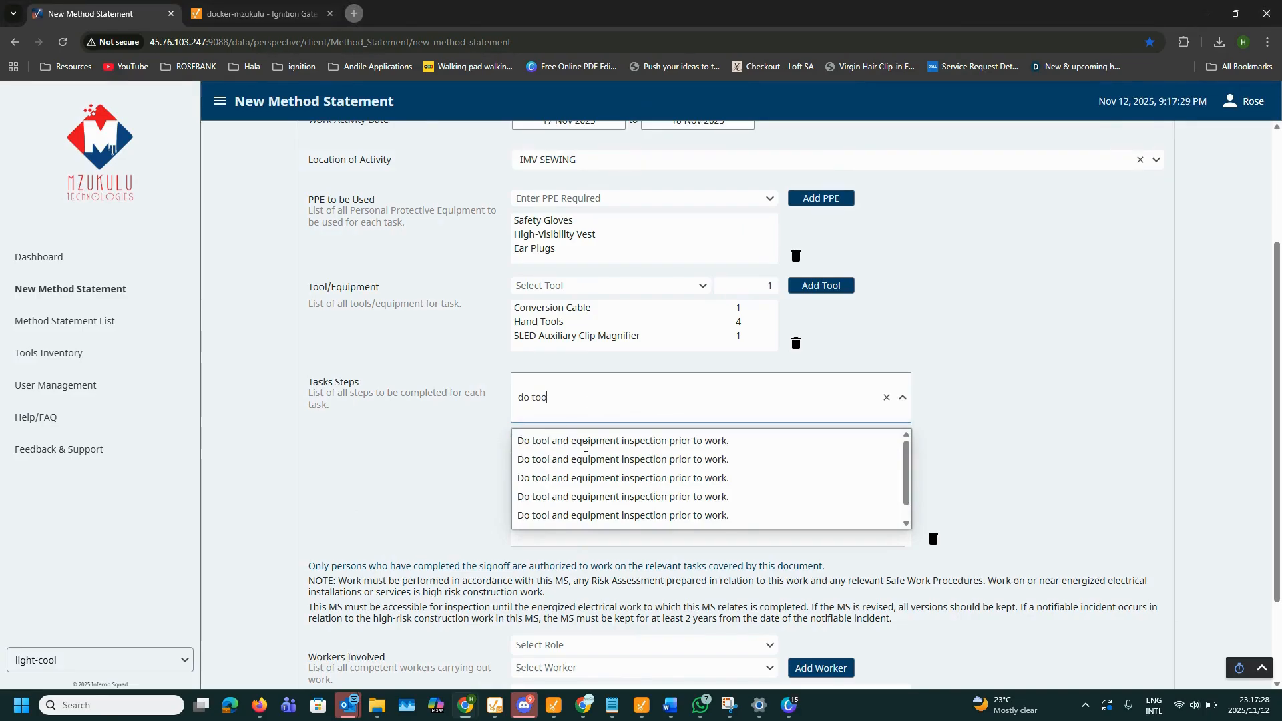
pyautogui.click(583, 442)
pyautogui.click(545, 445)
pyautogui.click(885, 399)
# Step: Add the pasted scope-of-work step, then delete the equipment inspection step
pyautogui.hotkey('alt', 'Tab')
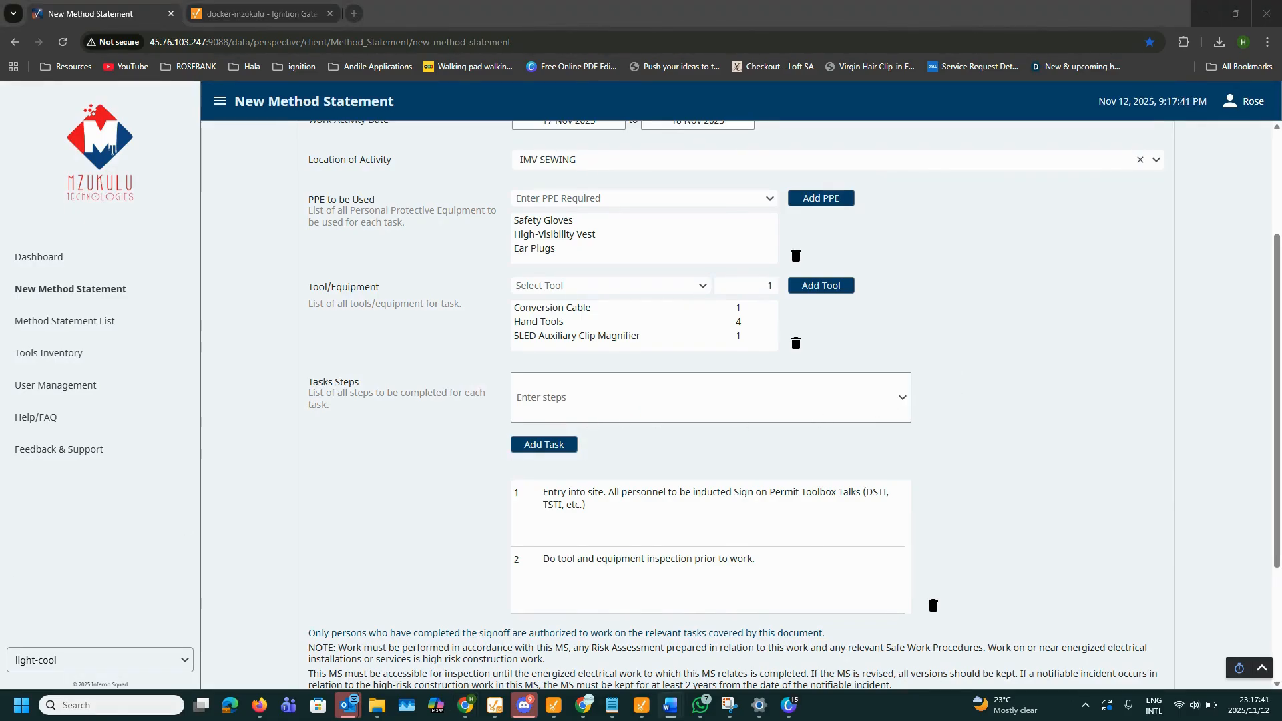
pyautogui.click(560, 400)
pyautogui.write('Identify scope of work with Client person in charge. Isolate, test and lockout.')
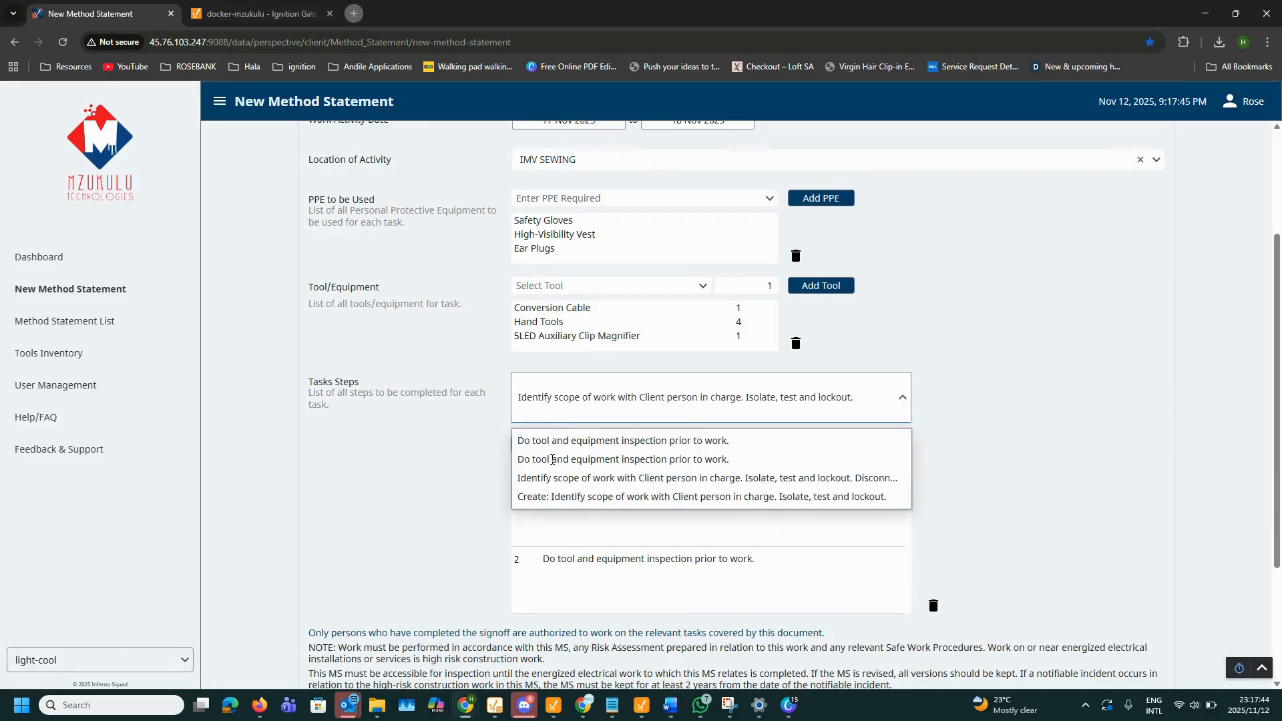
pyautogui.click(561, 497)
pyautogui.click(557, 445)
pyautogui.scroll(-3, 554, 446)
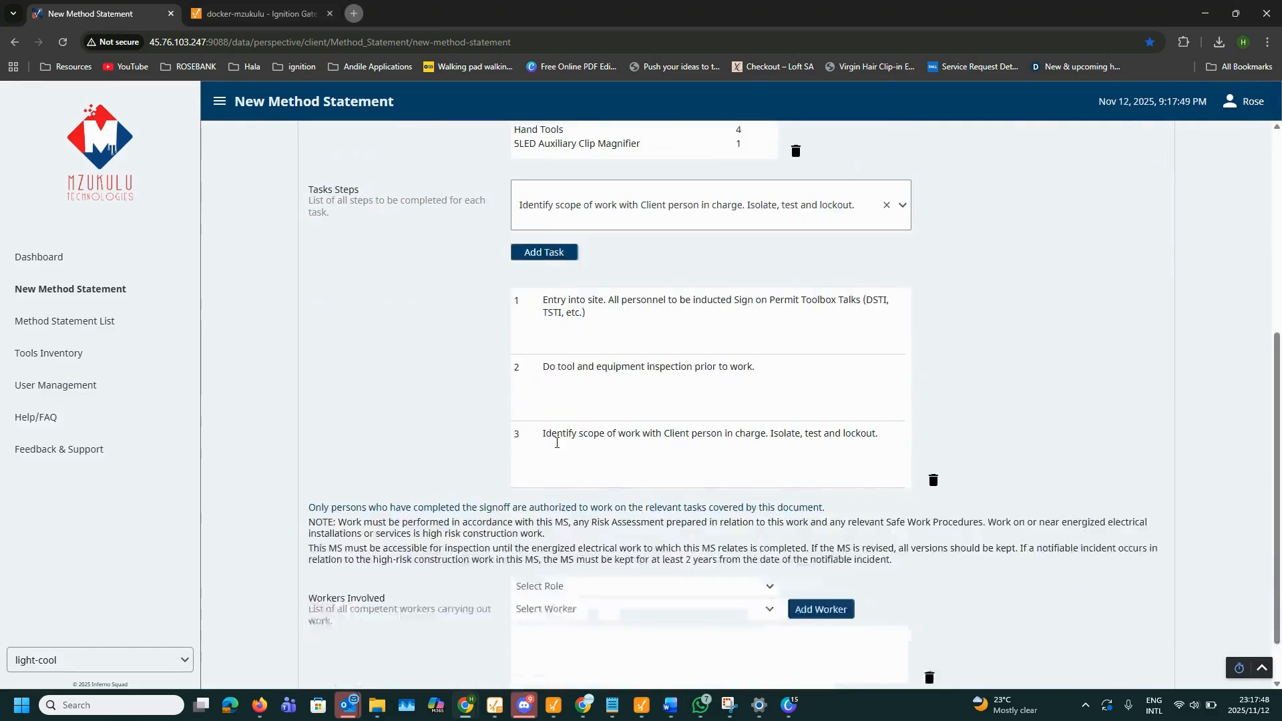
pyautogui.click(518, 366)
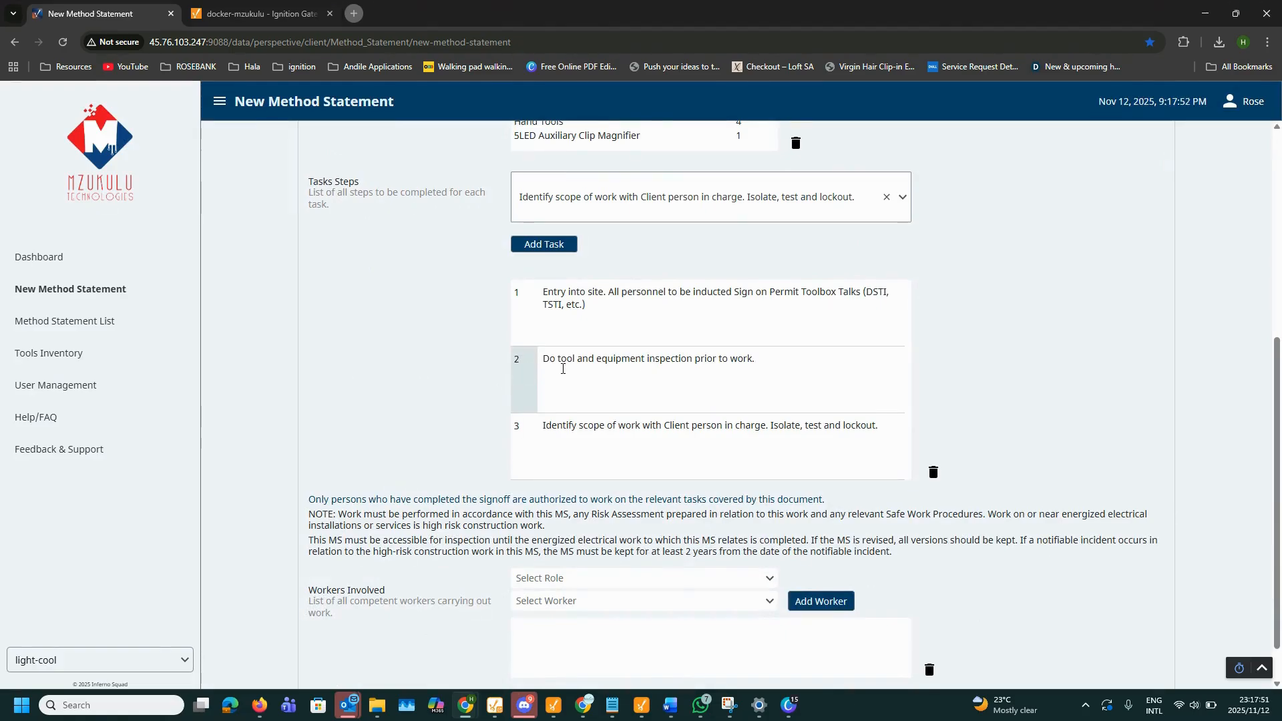
pyautogui.click(933, 472)
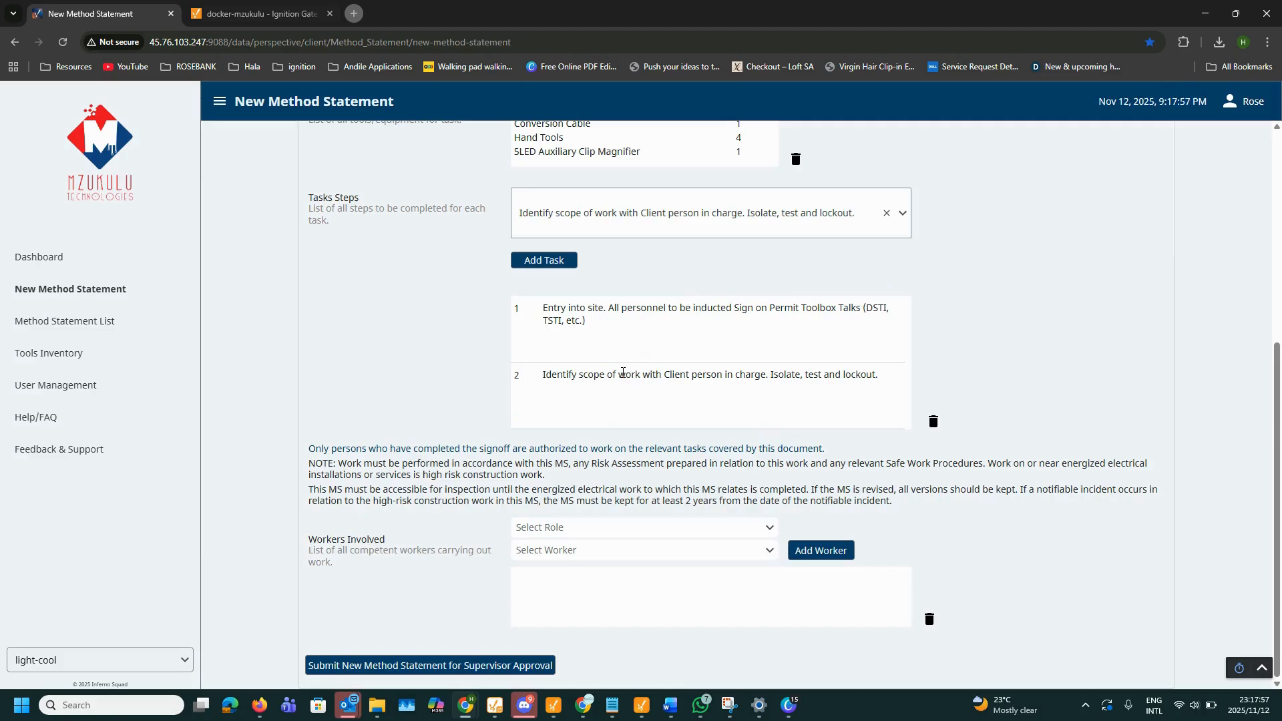
# Step: Add one worker with the Electrician role
pyautogui.click(597, 528)
pyautogui.write('ele')
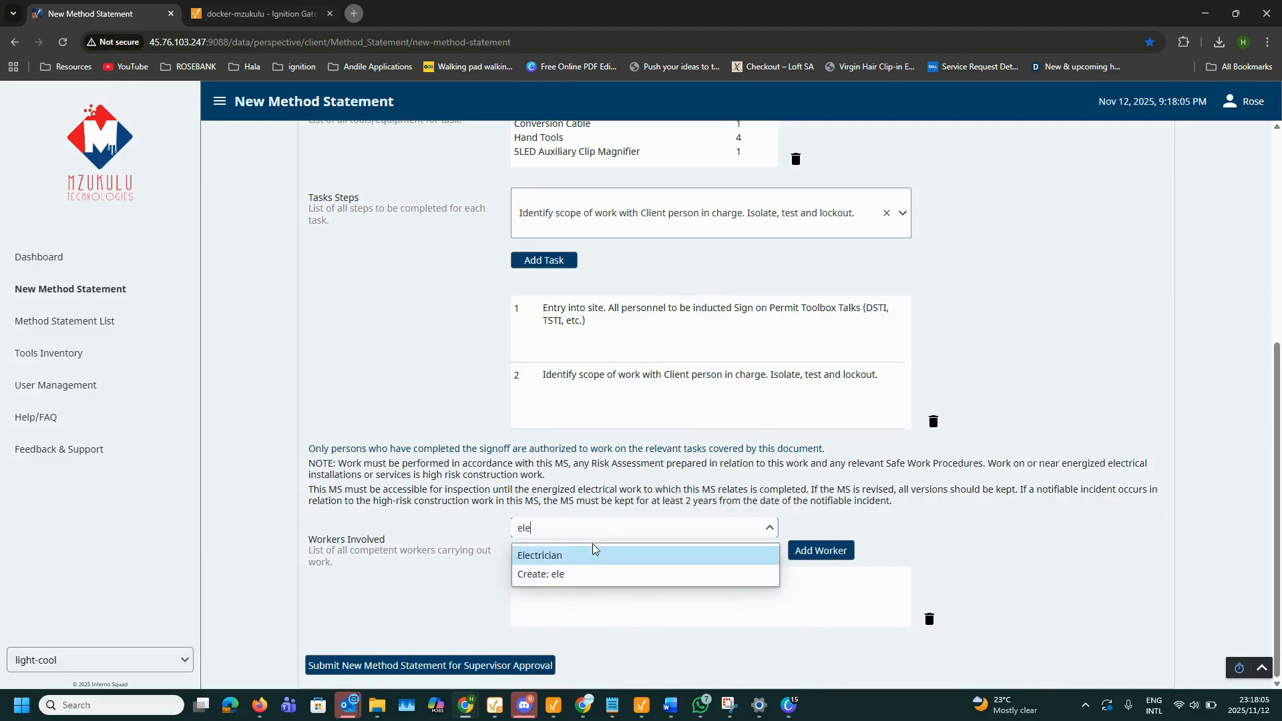
pyautogui.click(592, 561)
pyautogui.click(703, 556)
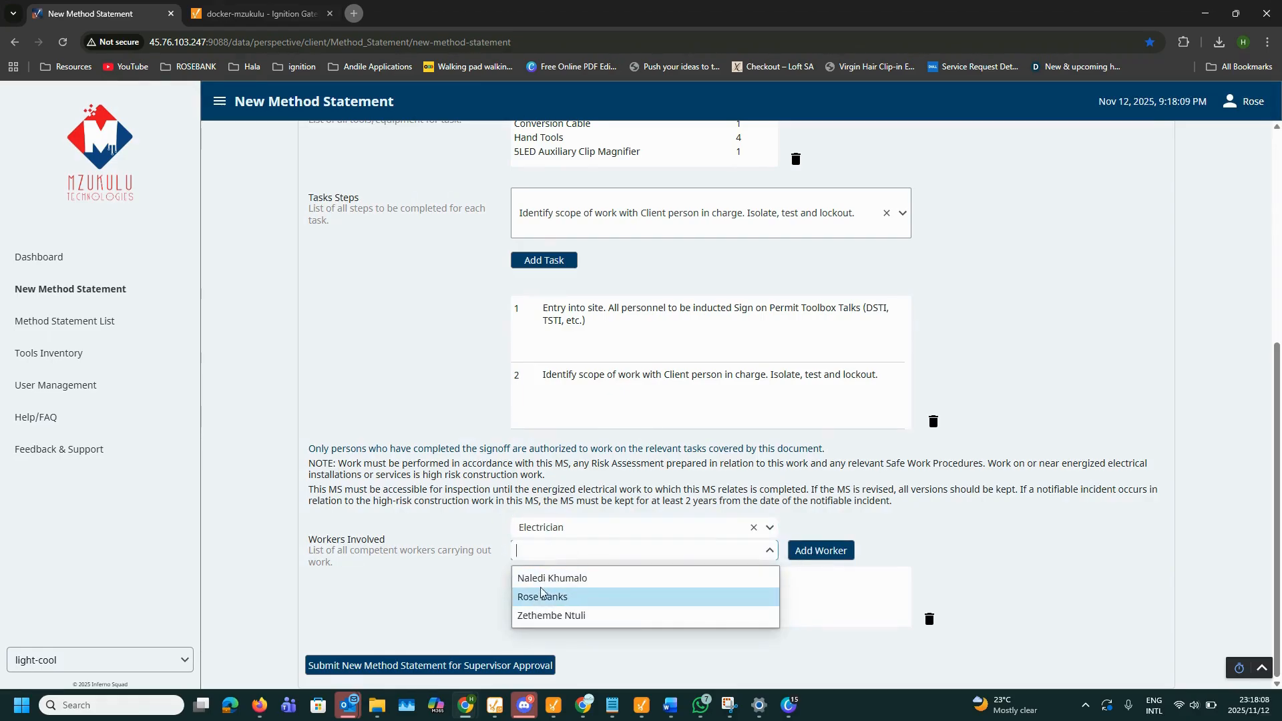
pyautogui.click(541, 580)
pyautogui.click(802, 559)
# Step: Add two workers with the Assistants role
pyautogui.click(552, 529)
pyautogui.click(540, 548)
pyautogui.click(601, 550)
pyautogui.click(555, 596)
pyautogui.click(798, 557)
pyautogui.click(600, 555)
pyautogui.click(591, 615)
pyautogui.click(842, 557)
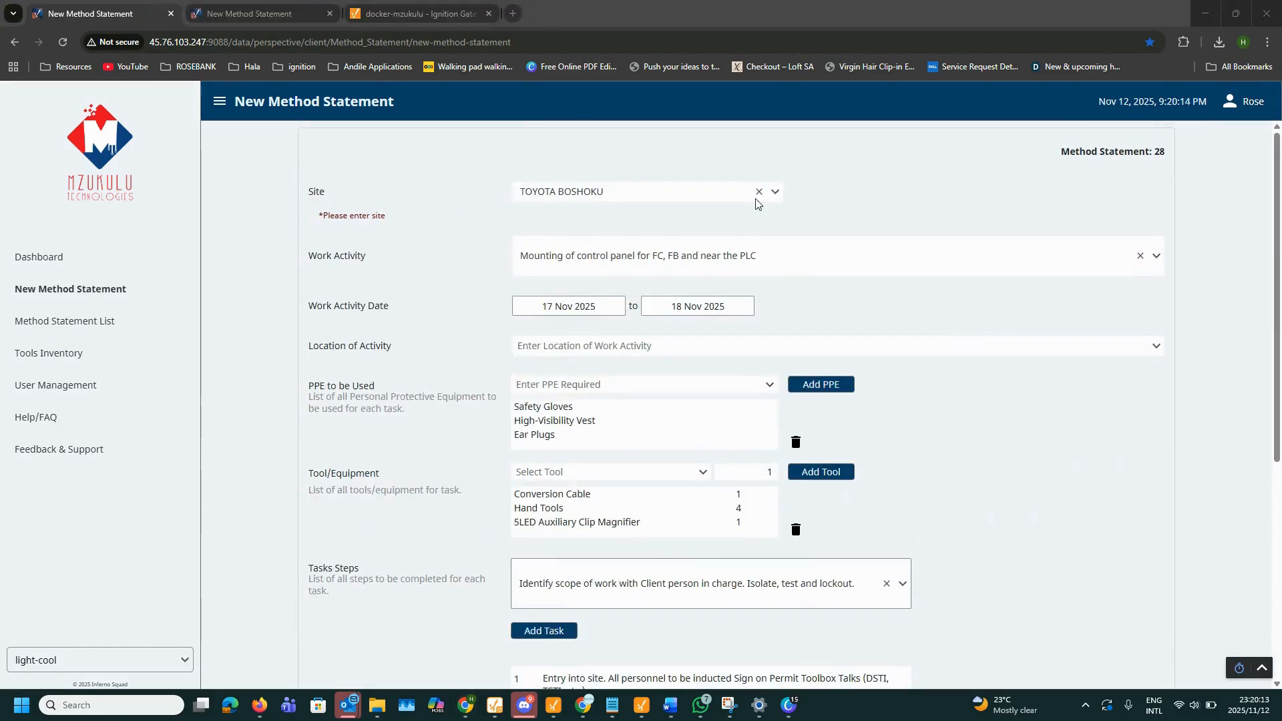
# Step: Try submitting the statement and dismiss the incomplete-form warning
pyautogui.scroll(-6, 486, 280)
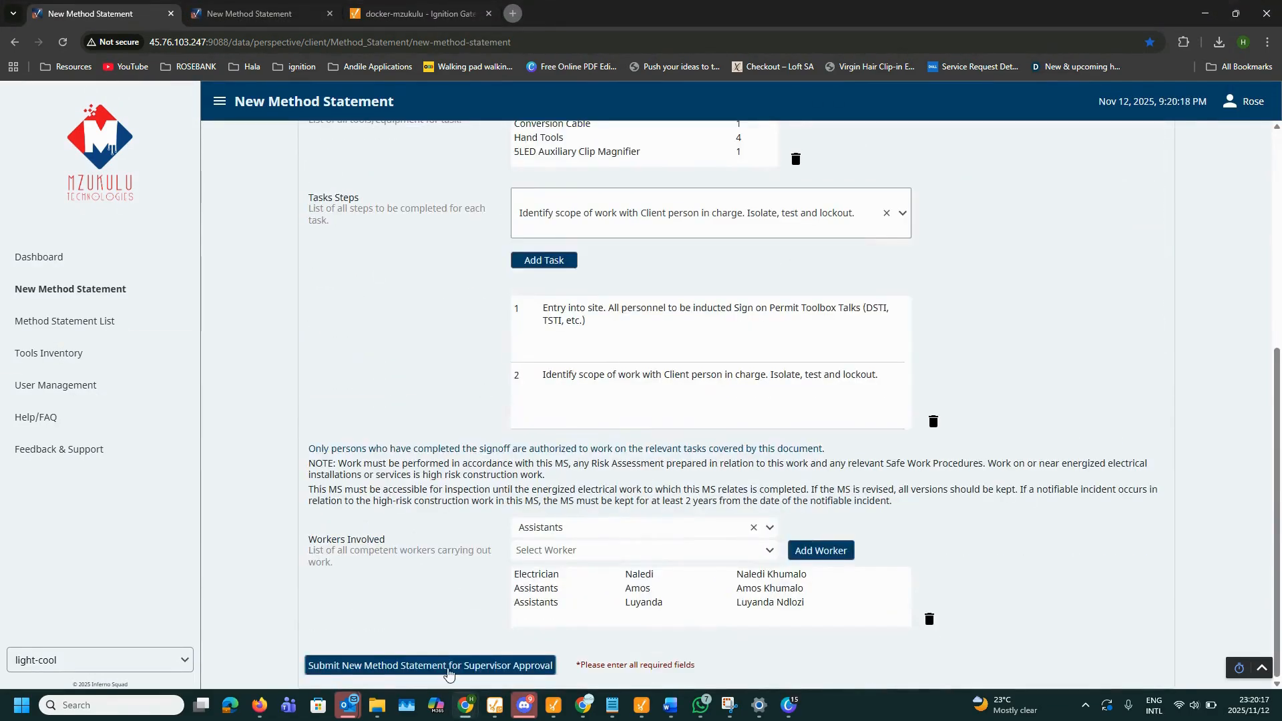
pyautogui.click(448, 667)
pyautogui.click(693, 421)
pyautogui.scroll(6, 601, 281)
# Step: Reselect site TOYOTA BOSHOKU and location IMV SEWING, then submit statement 28 for approval
pyautogui.click(569, 194)
pyautogui.click(565, 237)
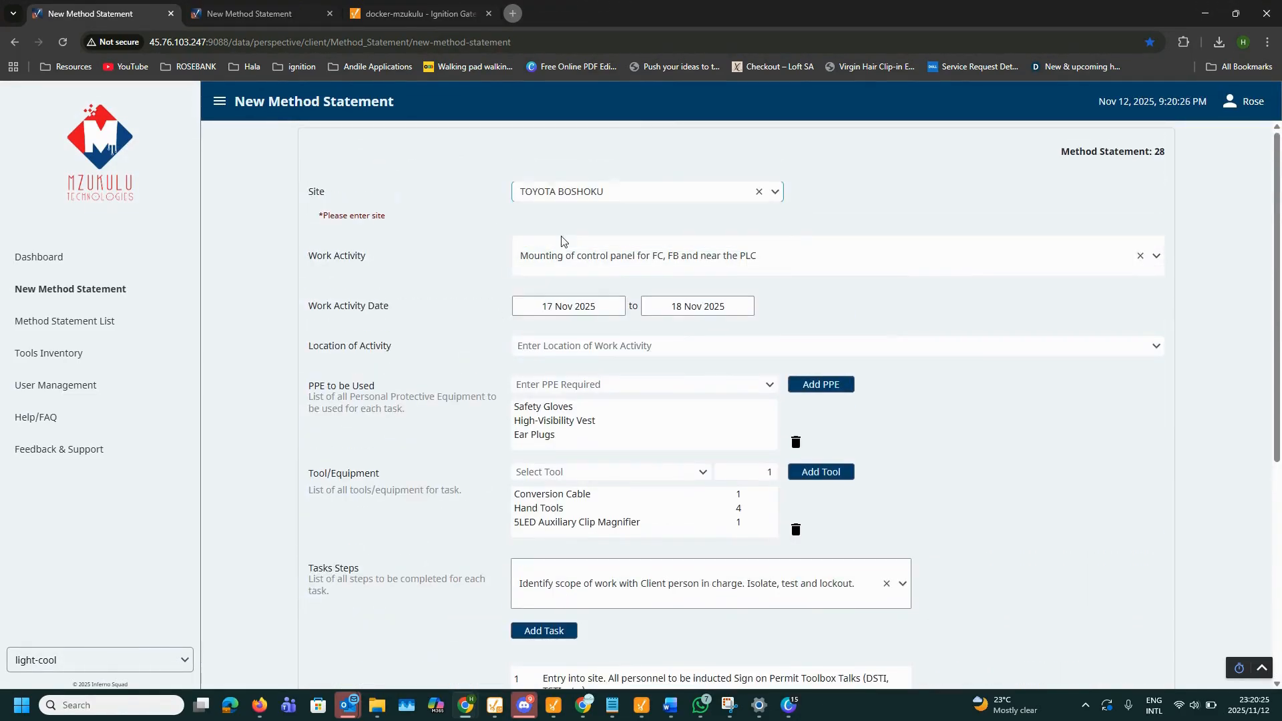
pyautogui.scroll(-6, 458, 372)
pyautogui.scroll(6, 459, 372)
pyautogui.click(588, 309)
pyautogui.click(586, 336)
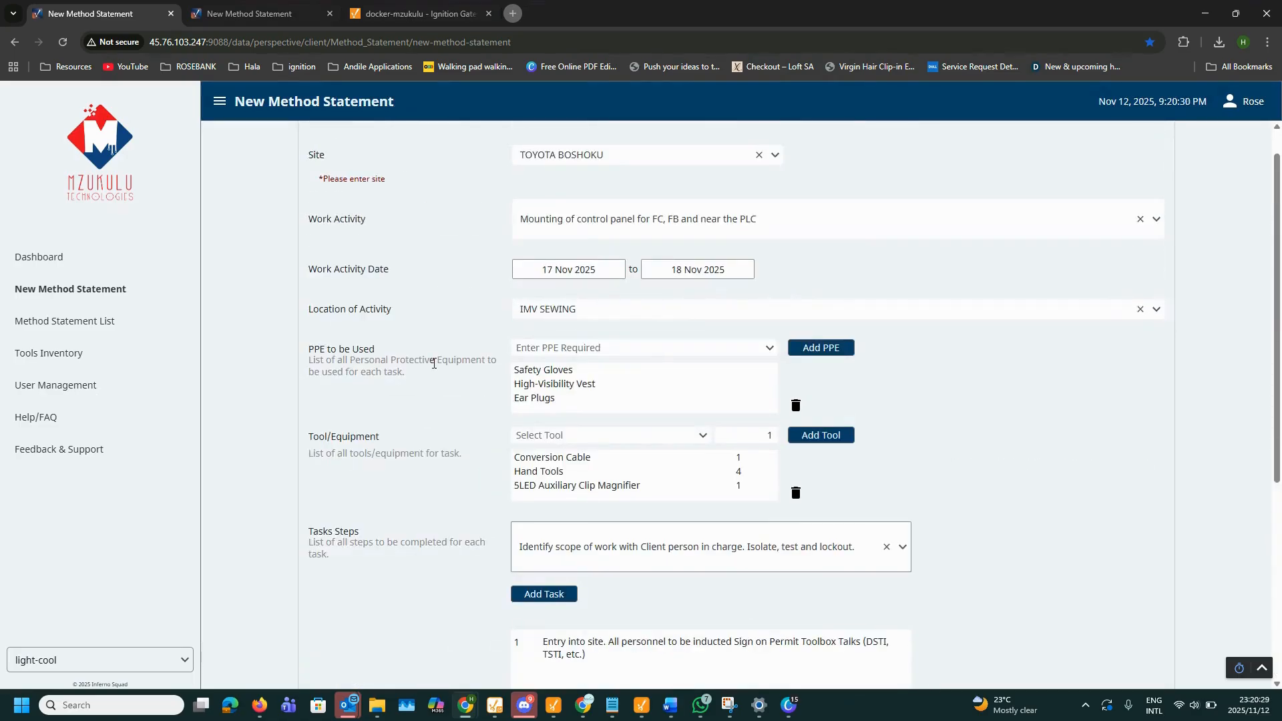
pyautogui.scroll(-5, 443, 406)
pyautogui.click(532, 667)
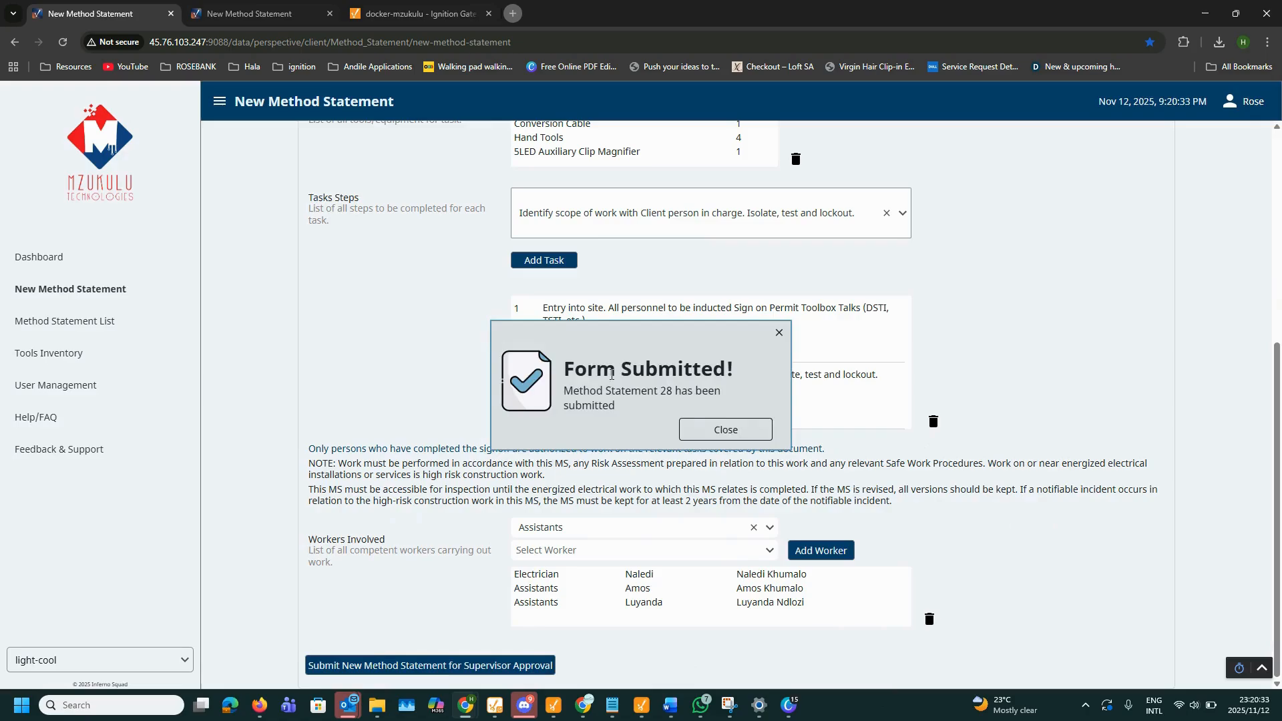
pyautogui.click(726, 429)
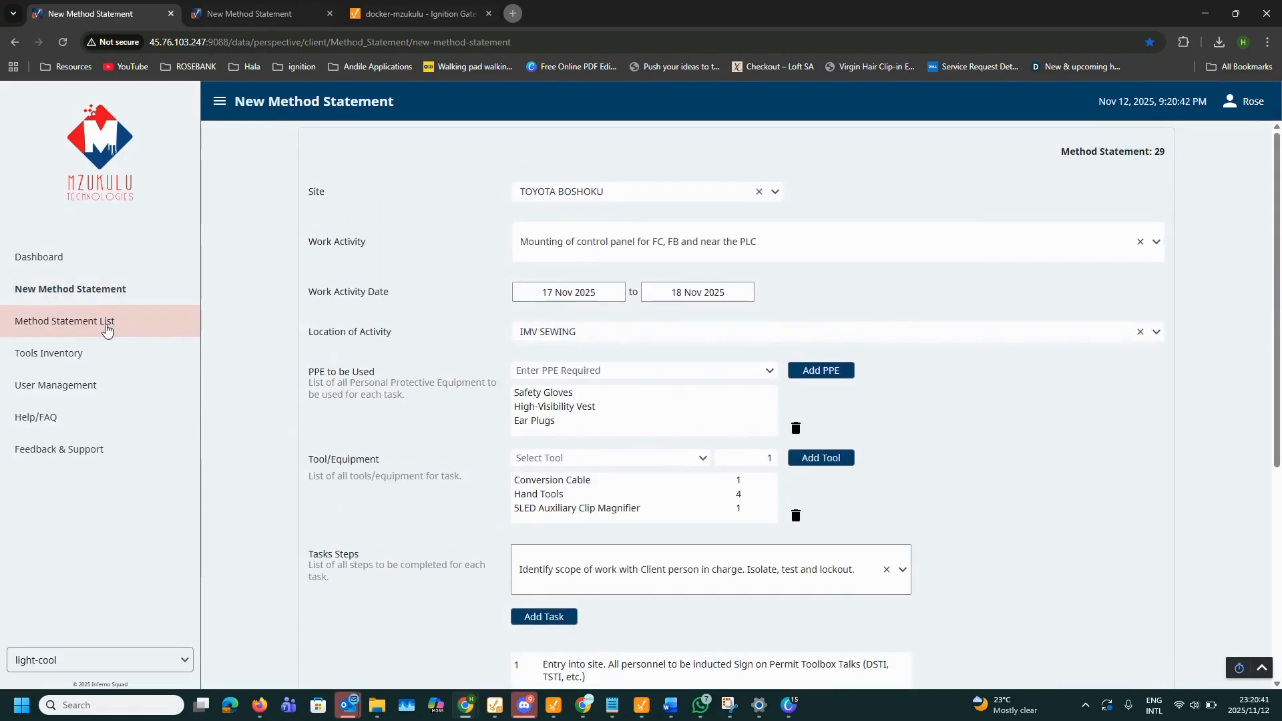
# Step: Open method statement 28 from the Method Statement List and scroll to its tool return list
pyautogui.click(106, 330)
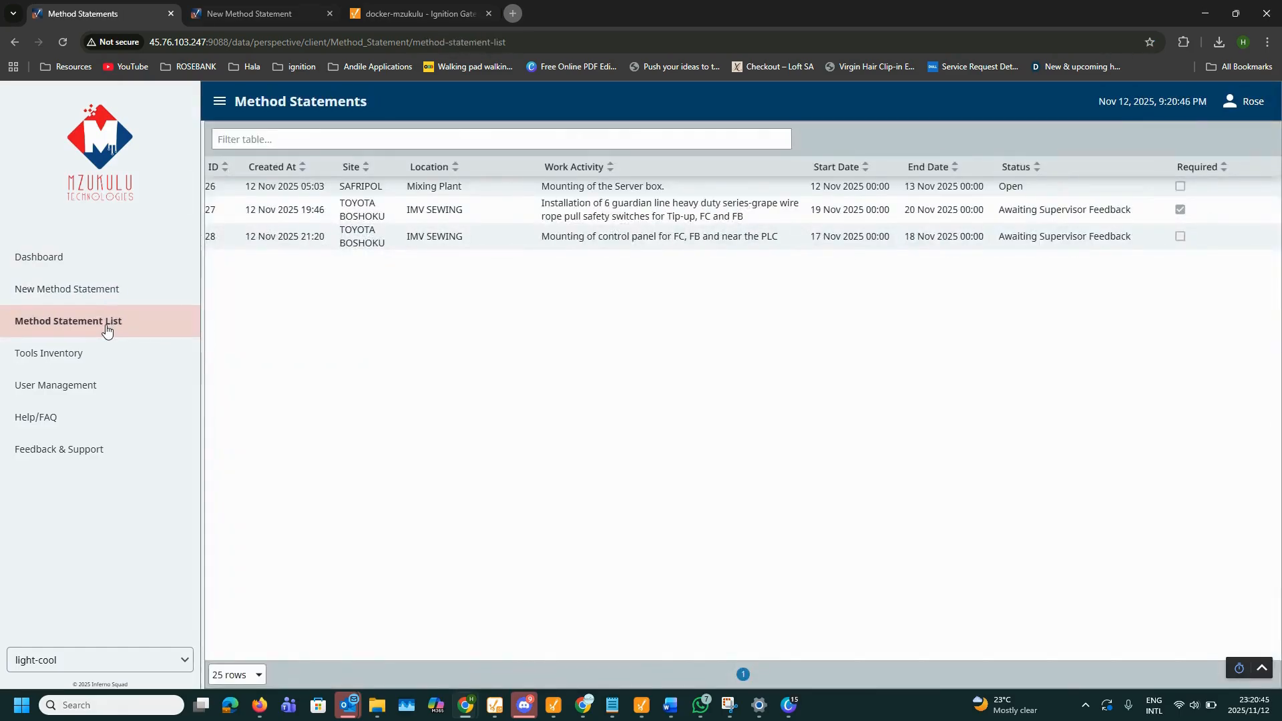
pyautogui.click(266, 238)
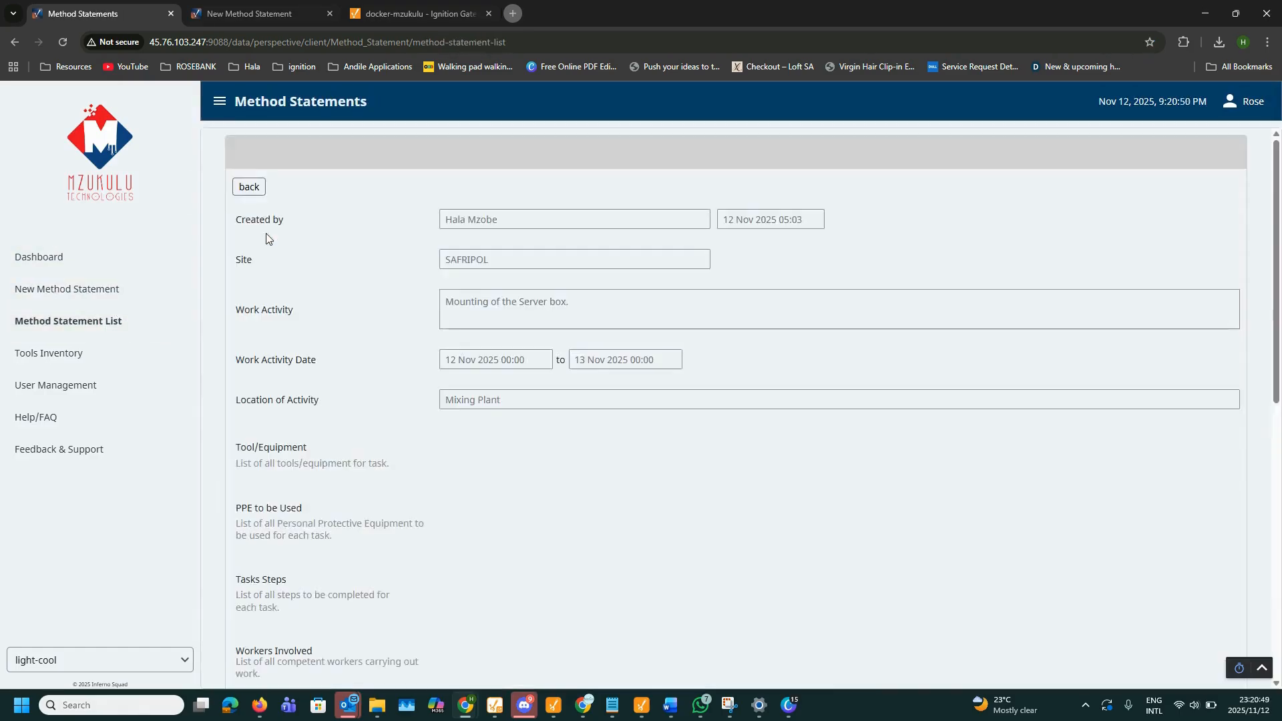
pyautogui.moveTo(237, 154); pyautogui.dragTo(376, 165)
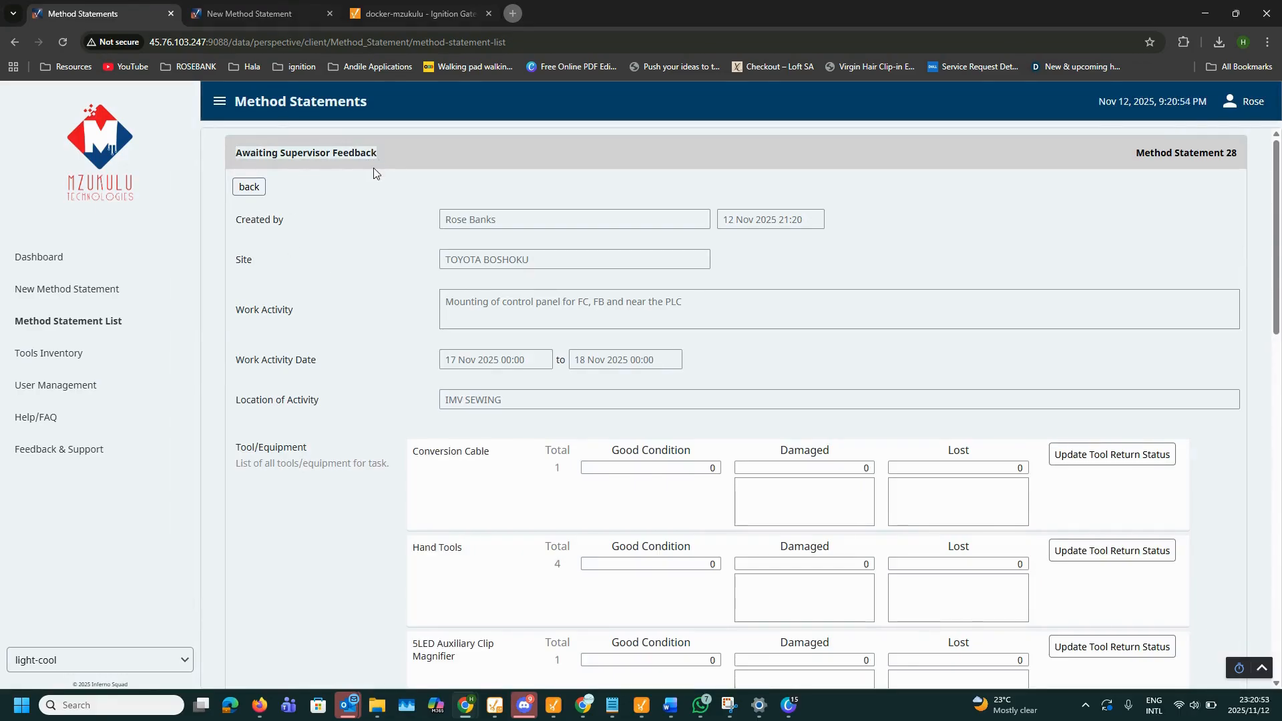
pyautogui.scroll(-2, 1036, 251)
# Step: Scroll statement 28 down to its Supervisor section, then return to the Method Statement List
pyautogui.moveTo(1105, 325)
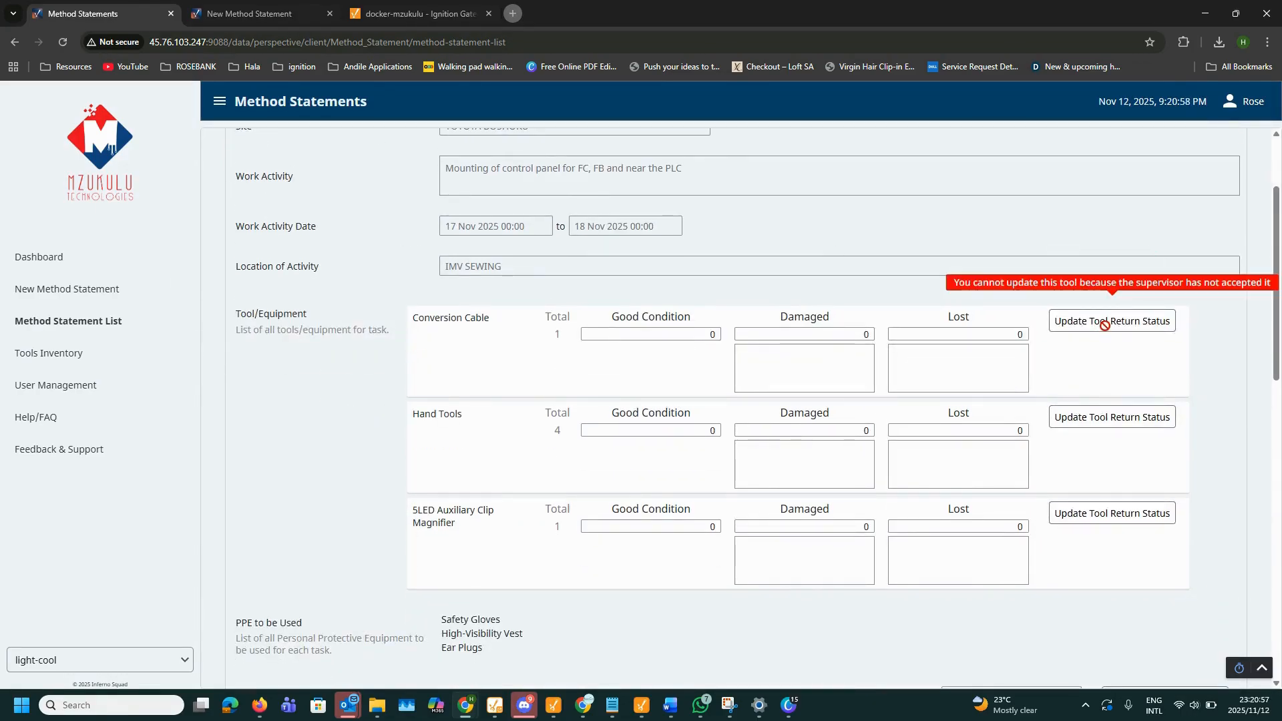
pyautogui.scroll(-5, 1105, 325)
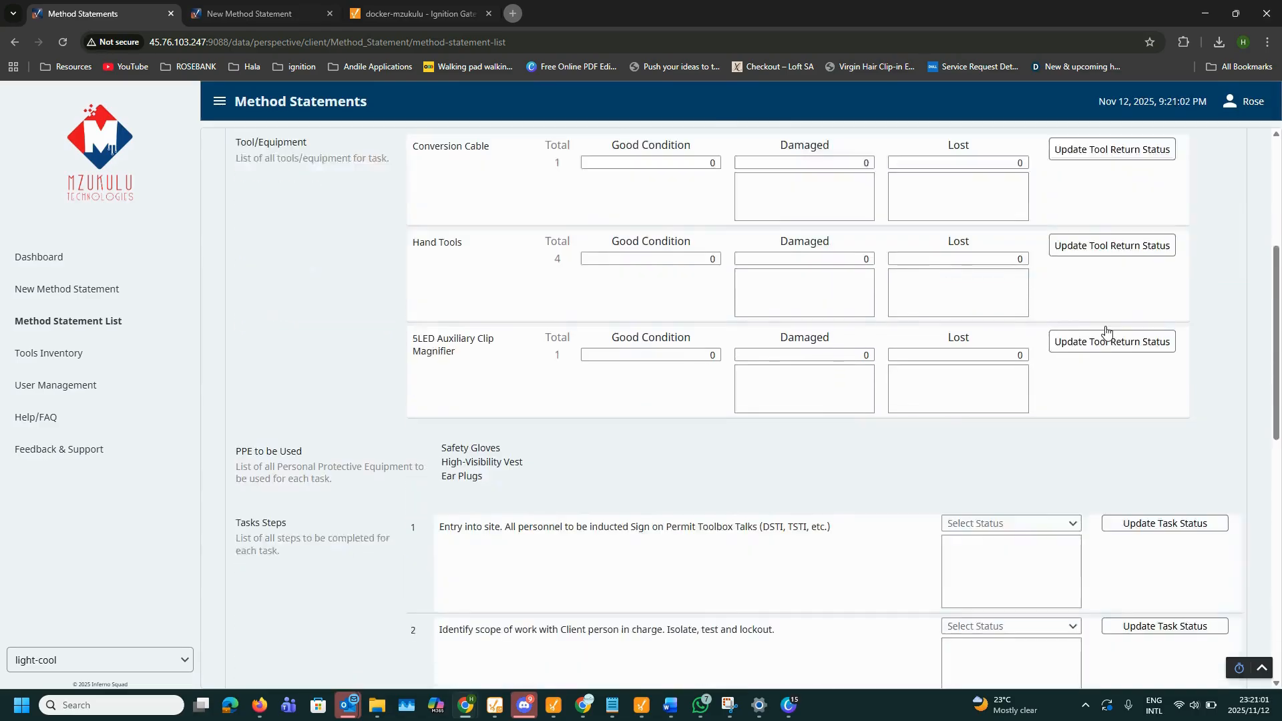
pyautogui.scroll(-8, 605, 374)
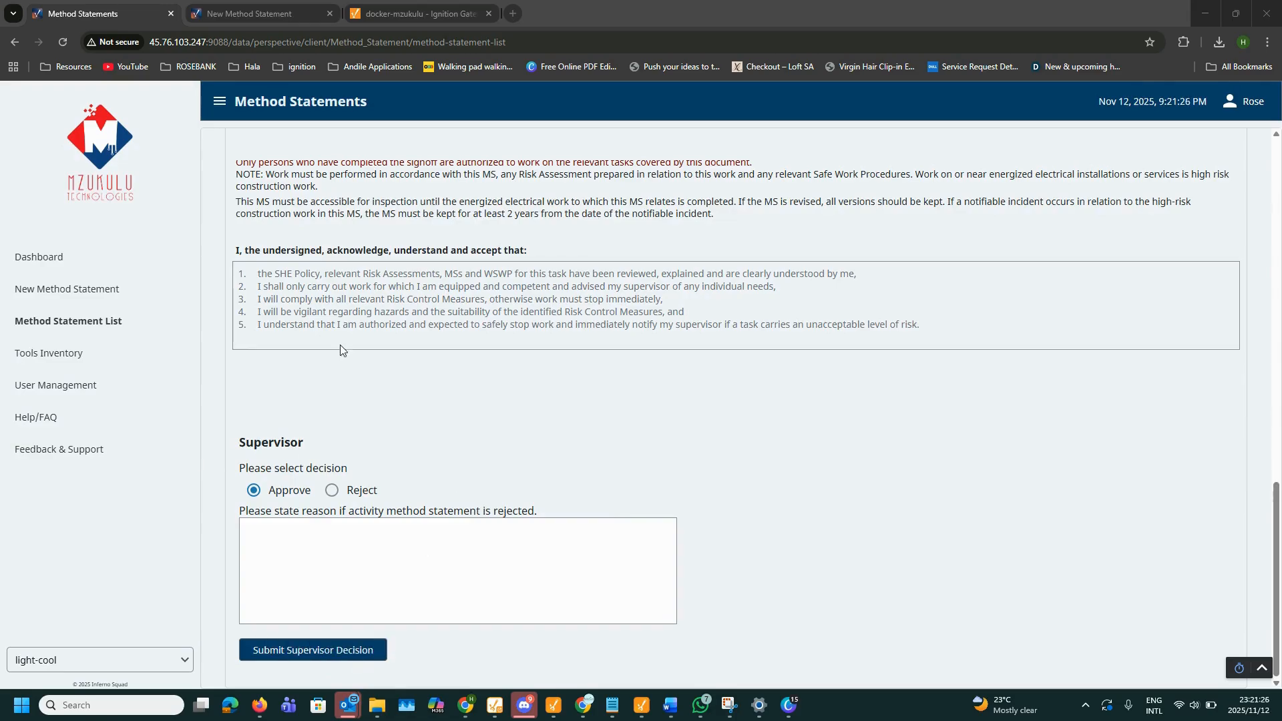
pyautogui.click(124, 327)
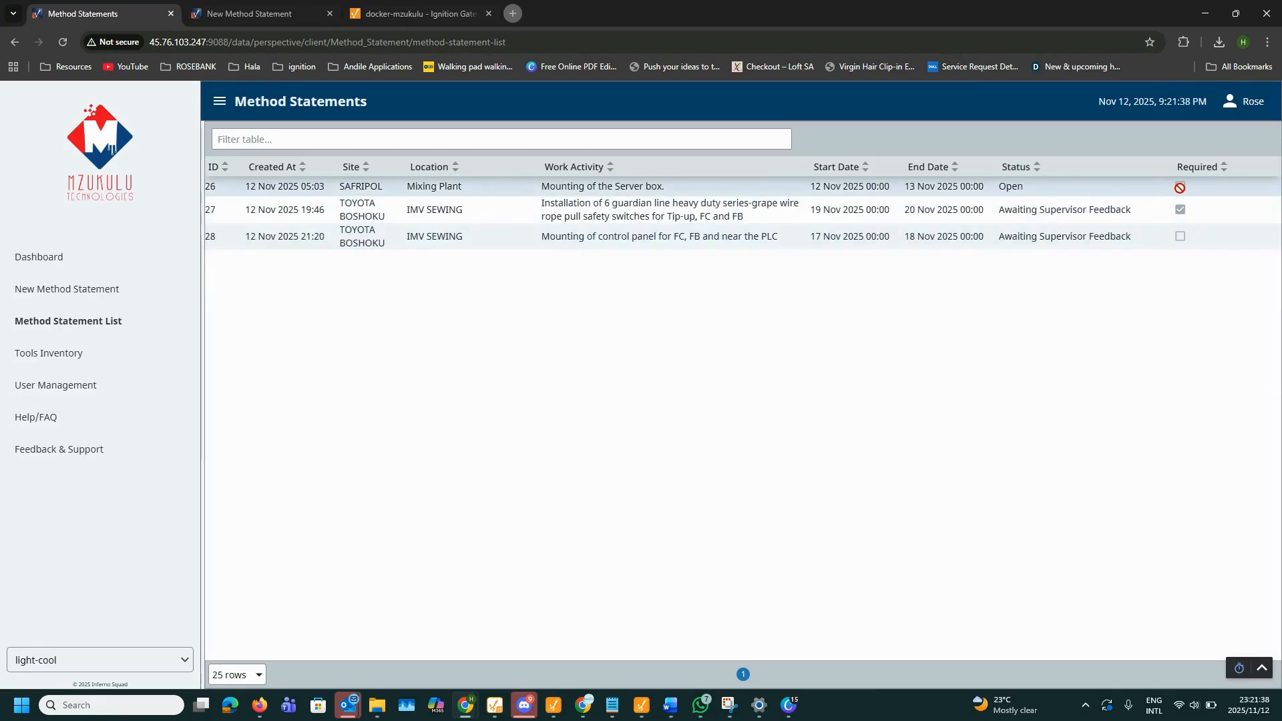
pyautogui.click(956, 194)
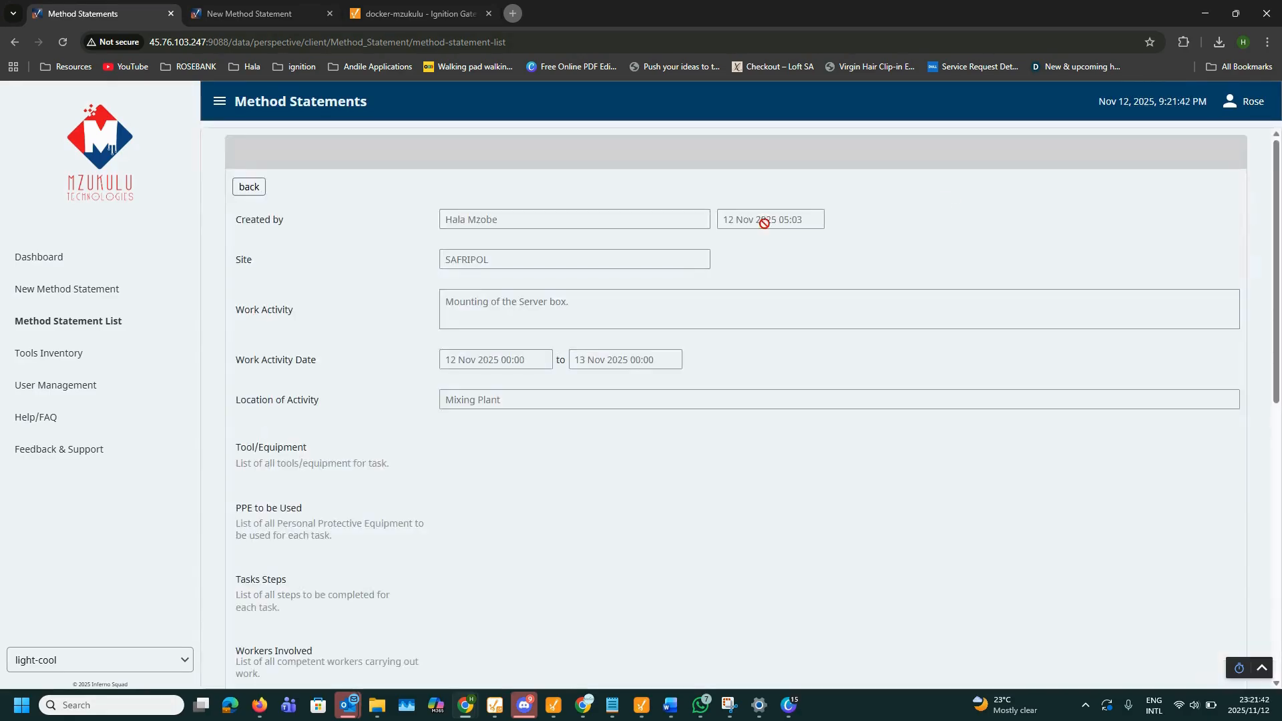
pyautogui.click(243, 187)
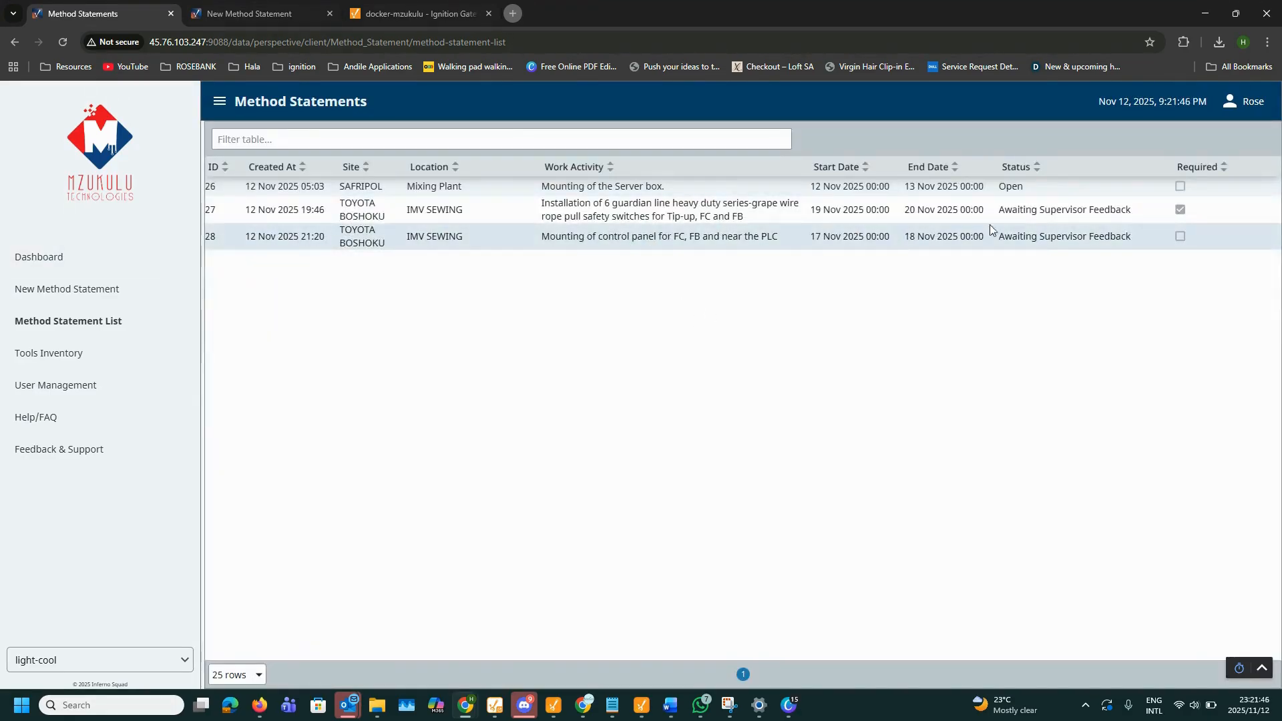
pyautogui.click(649, 214)
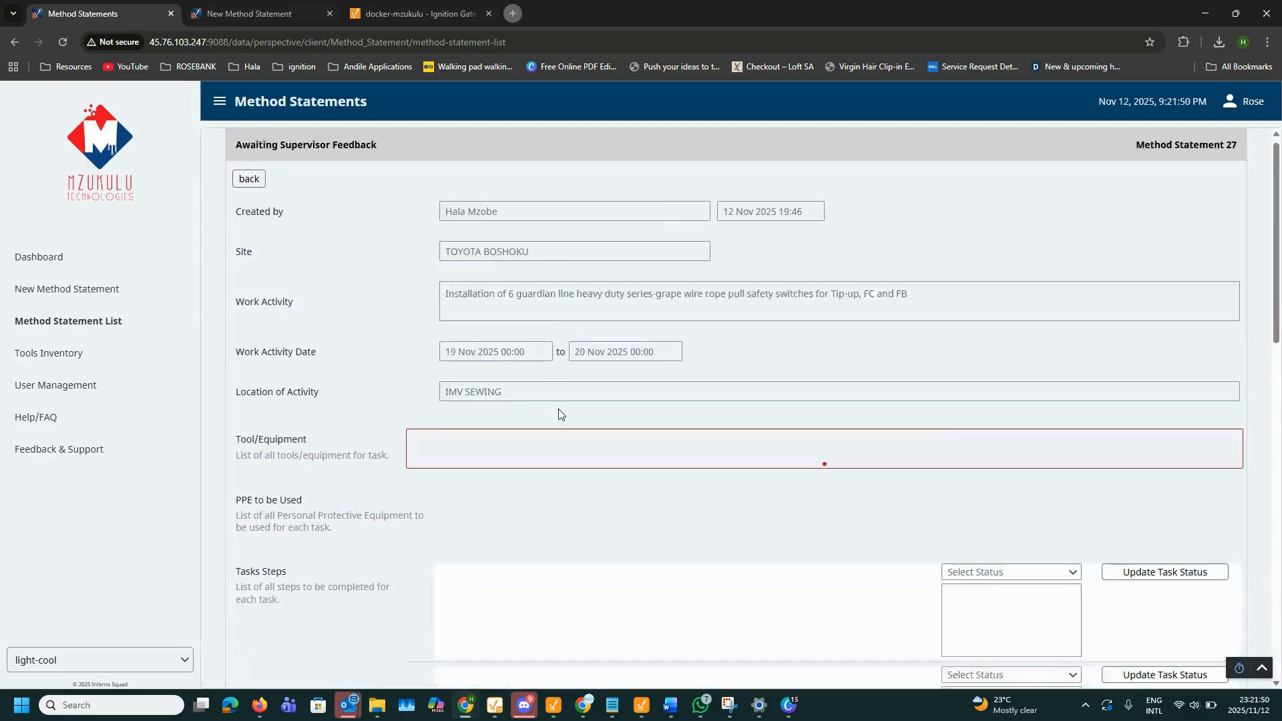
pyautogui.scroll(-10, 327, 534)
pyautogui.scroll(1, 420, 406)
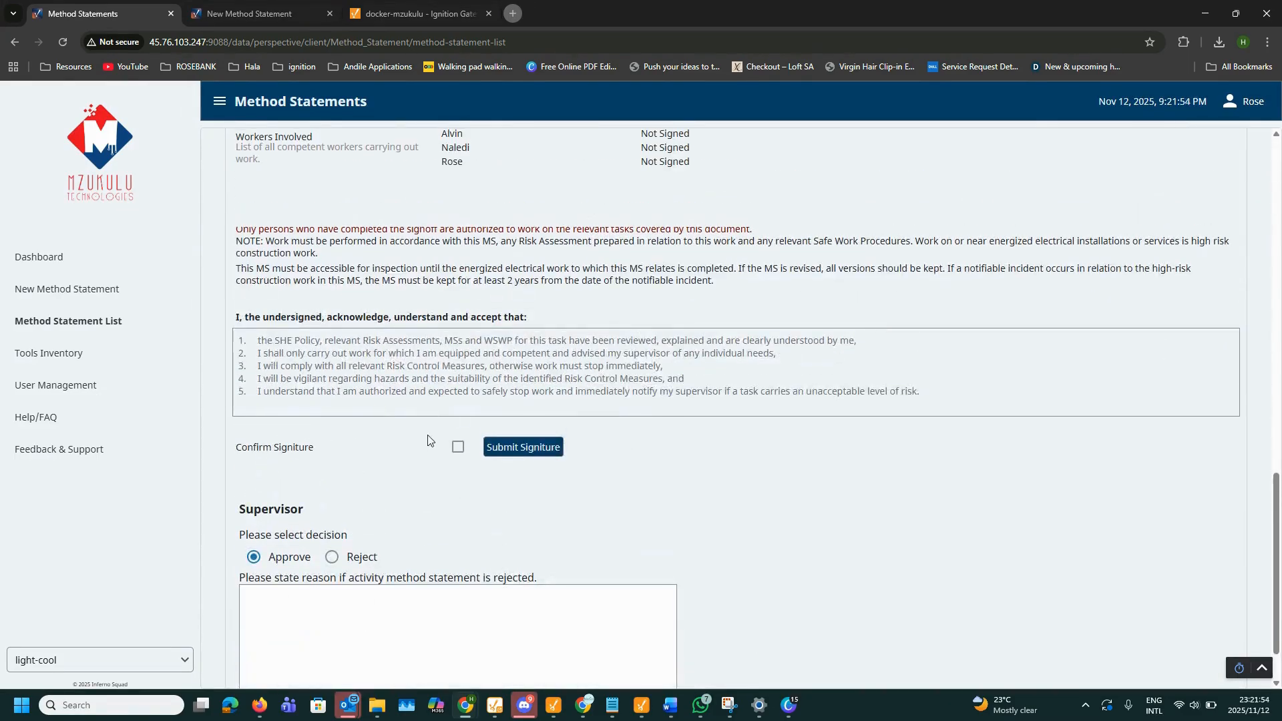
pyautogui.scroll(10, 438, 427)
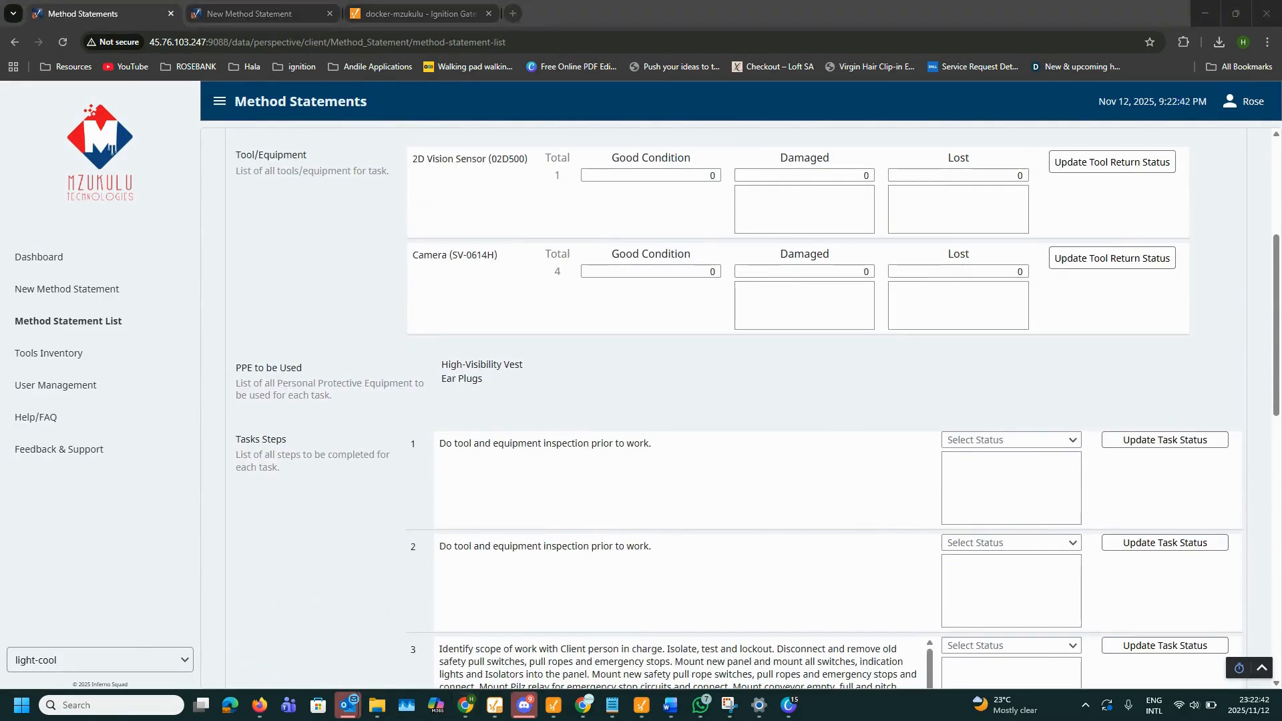
pyautogui.click(56, 369)
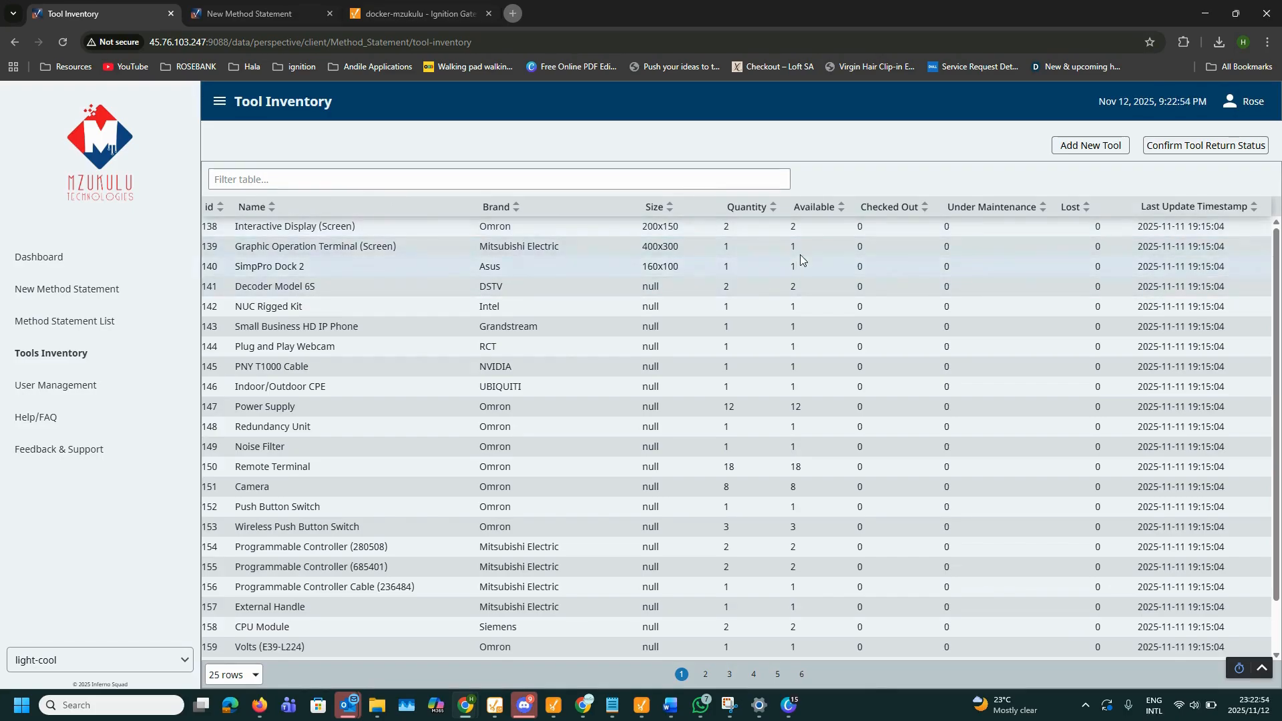
pyautogui.click(171, 321)
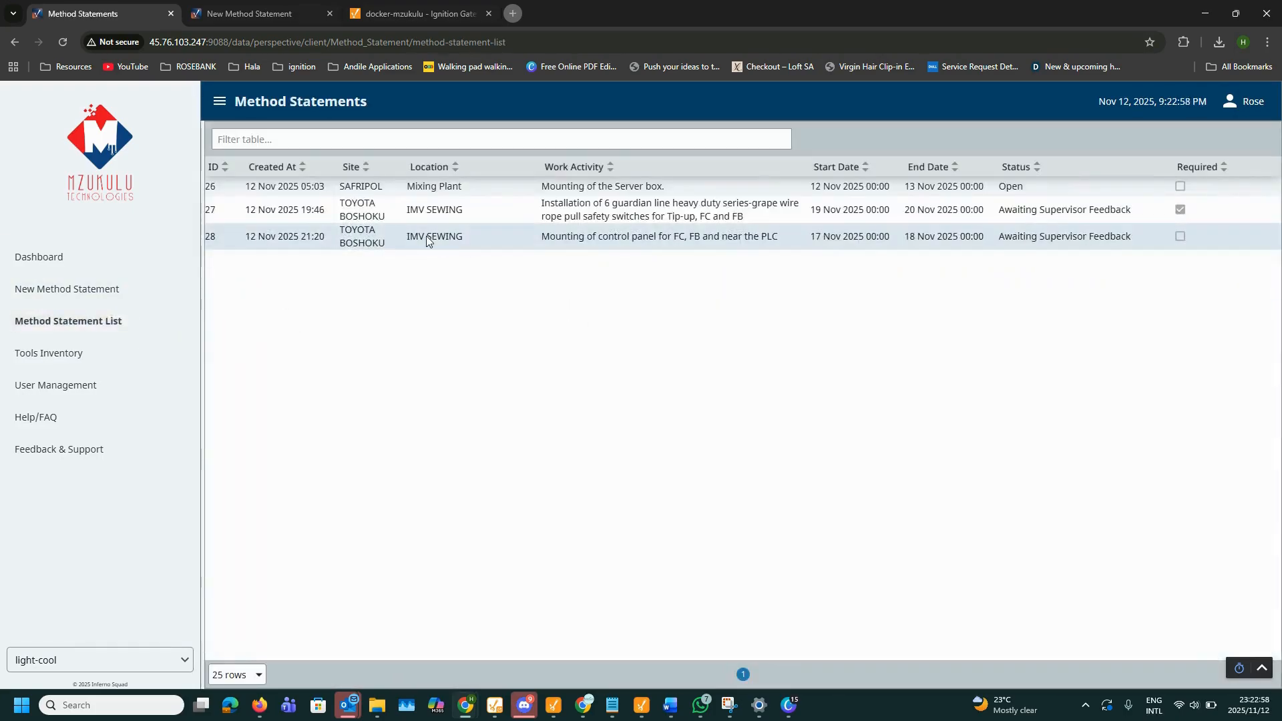
pyautogui.scroll(-2, 447, 339)
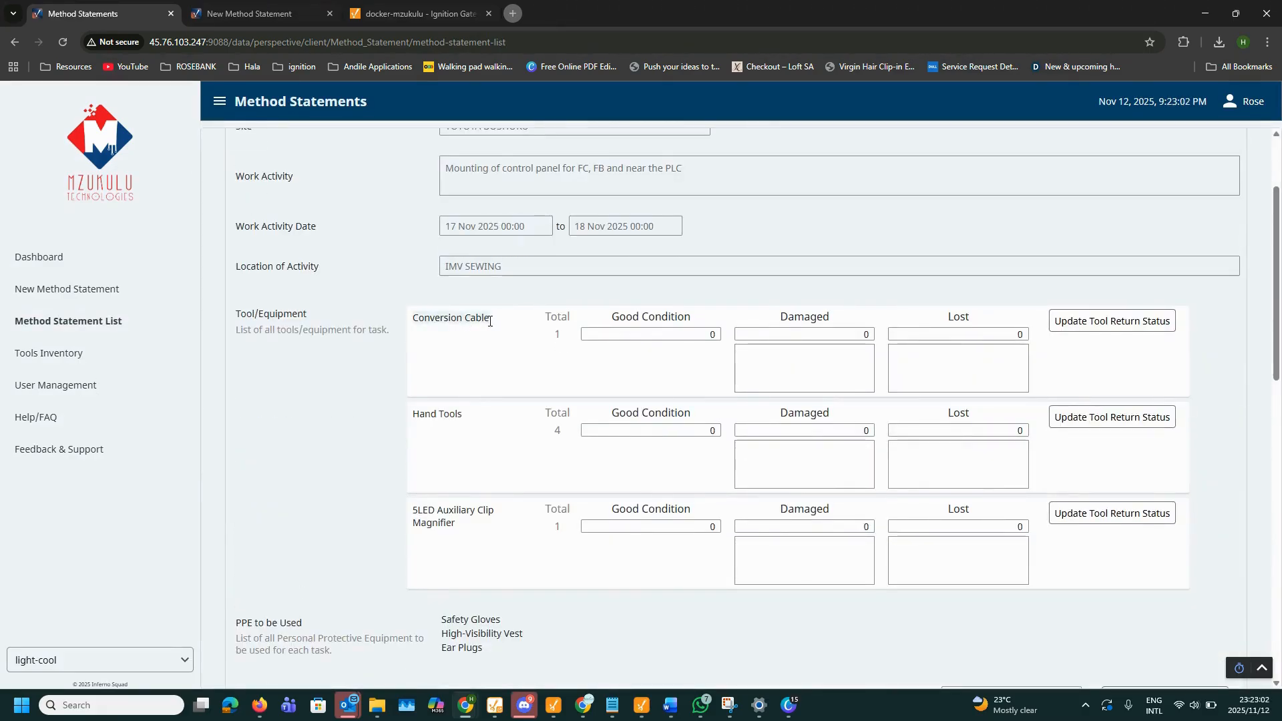
# Step: Filter the Tool Inventory to Conversion Cable and check its quantity, availability and checked-out counts
pyautogui.click(49, 353)
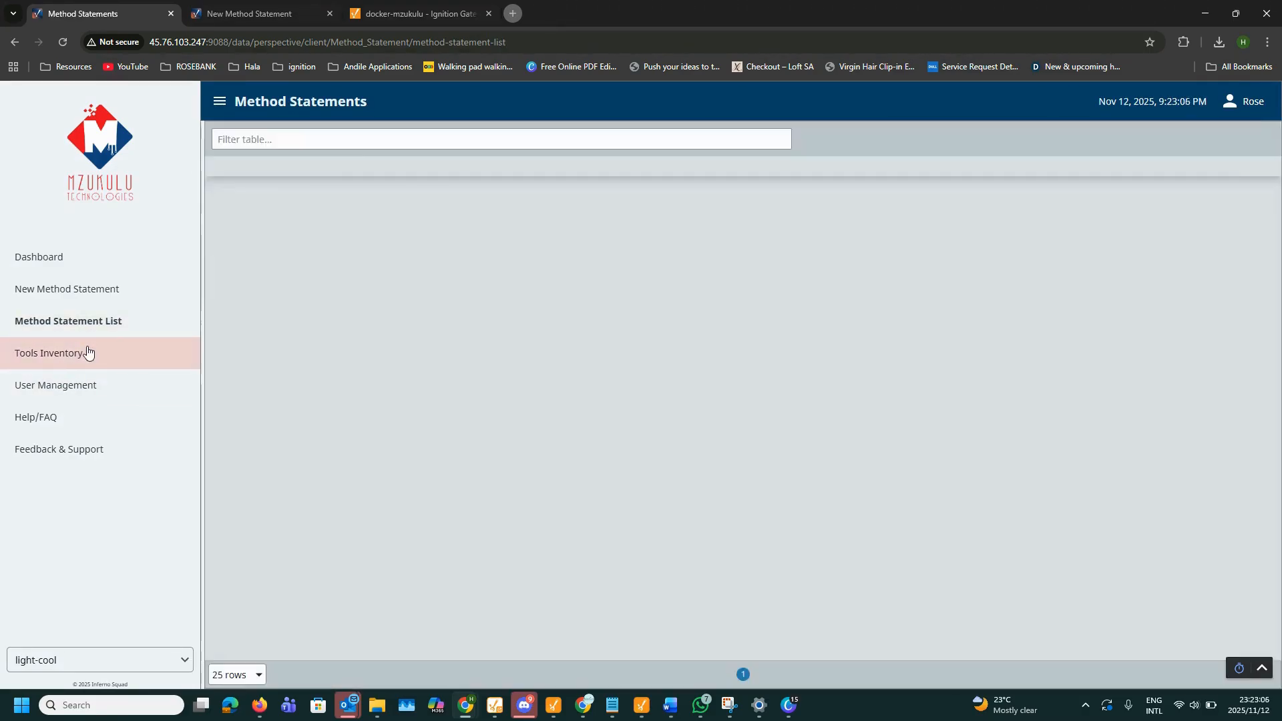
pyautogui.click(318, 185)
pyautogui.write('Conversion Cable')
pyautogui.click(739, 233)
pyautogui.click(740, 249)
pyautogui.click(831, 250)
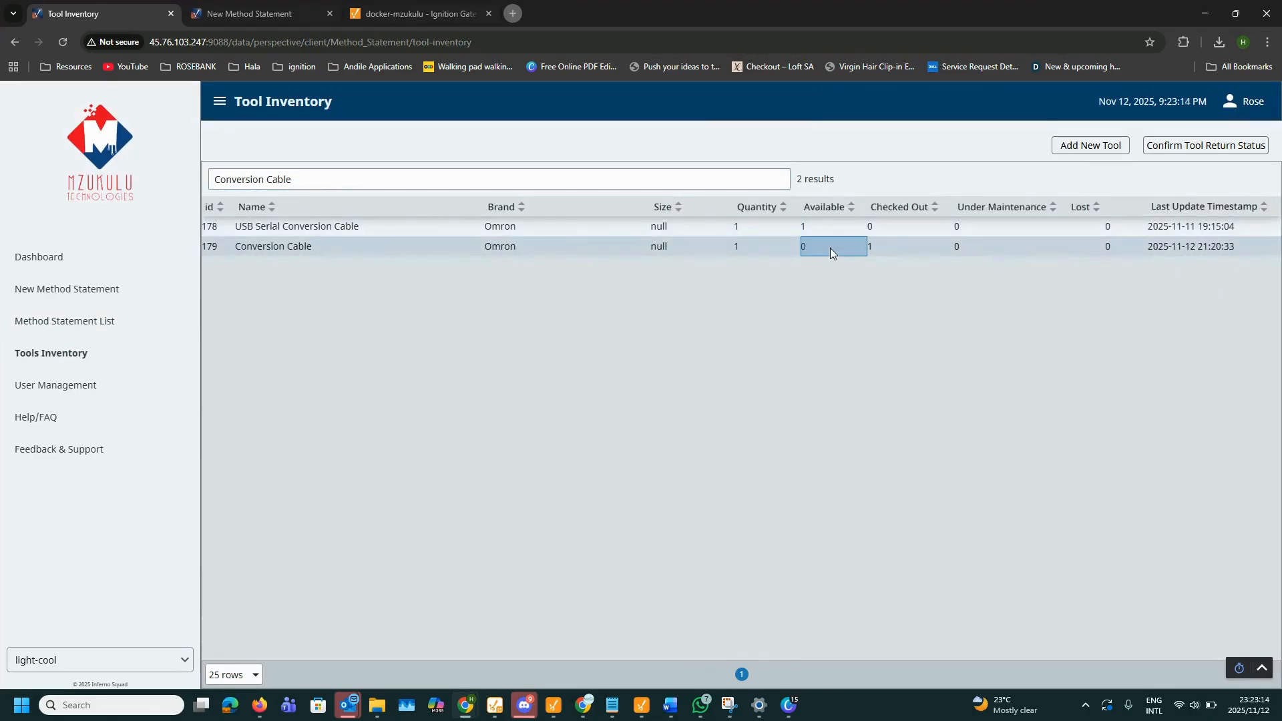
pyautogui.click(877, 243)
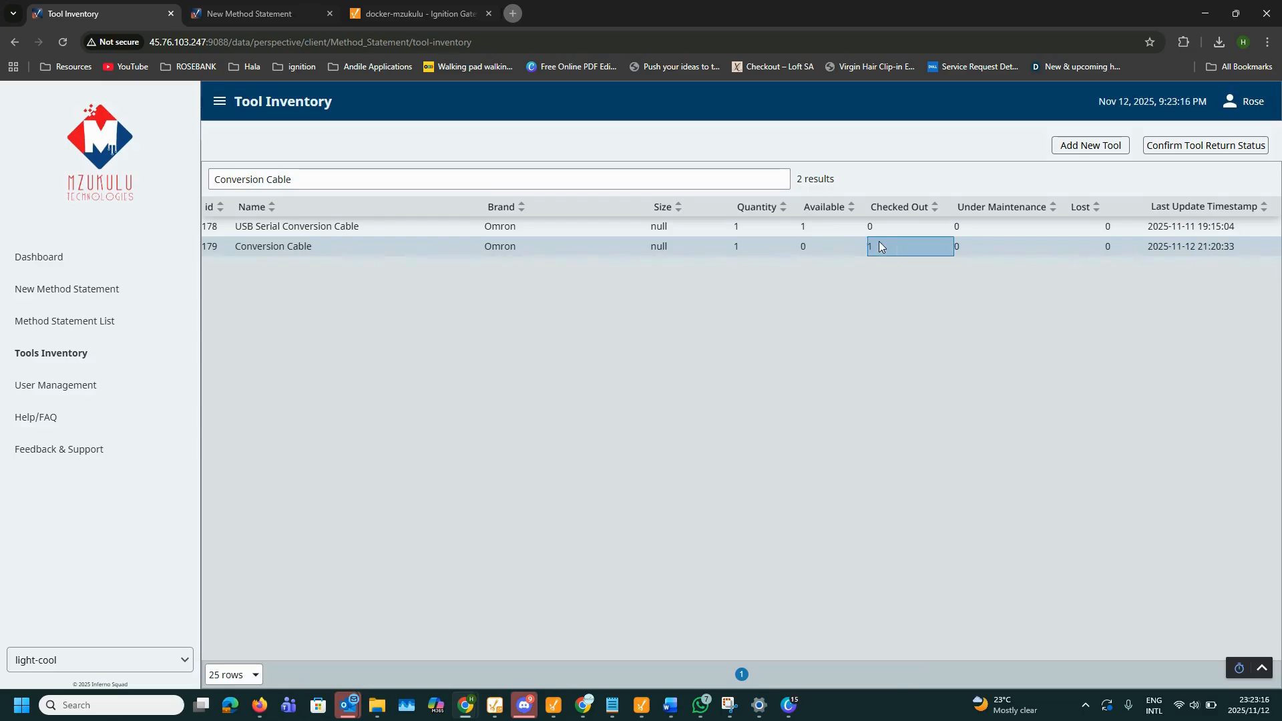
# Step: Attempt adding a tool and confirming tool return, dismiss both denials, then clear the filter
pyautogui.click(1088, 149)
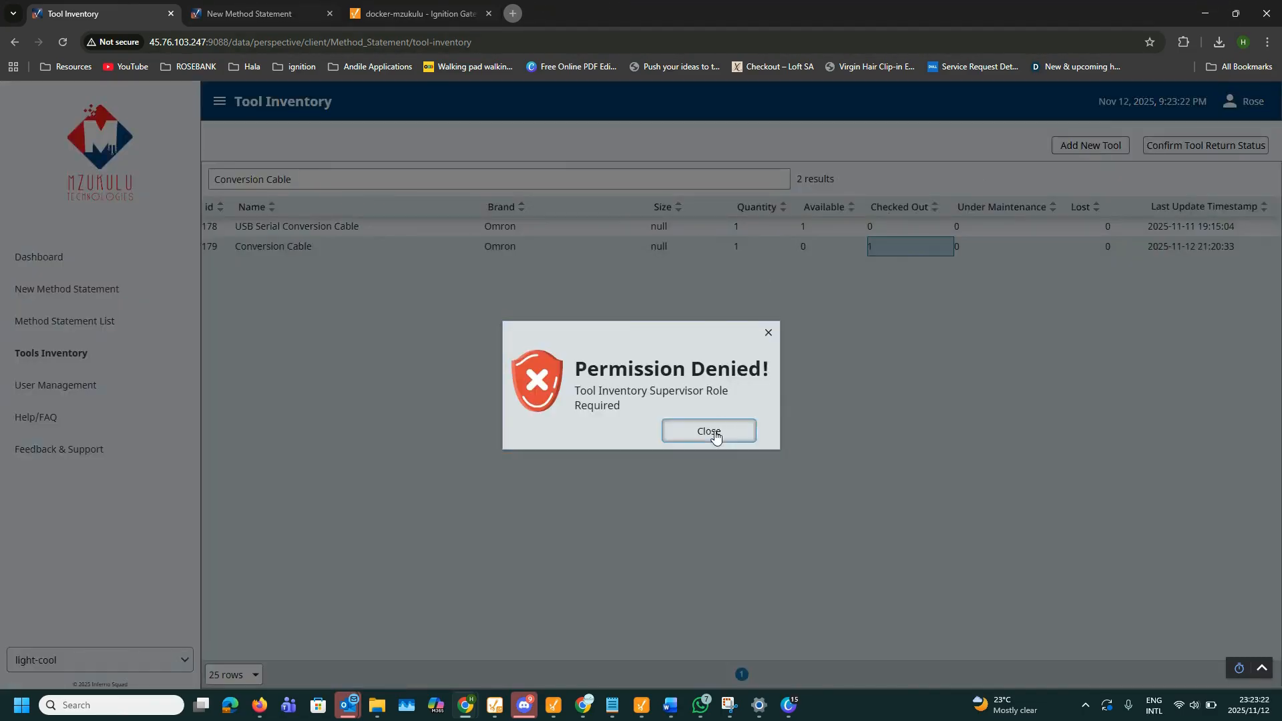
pyautogui.click(711, 432)
pyautogui.click(1167, 144)
pyautogui.click(768, 332)
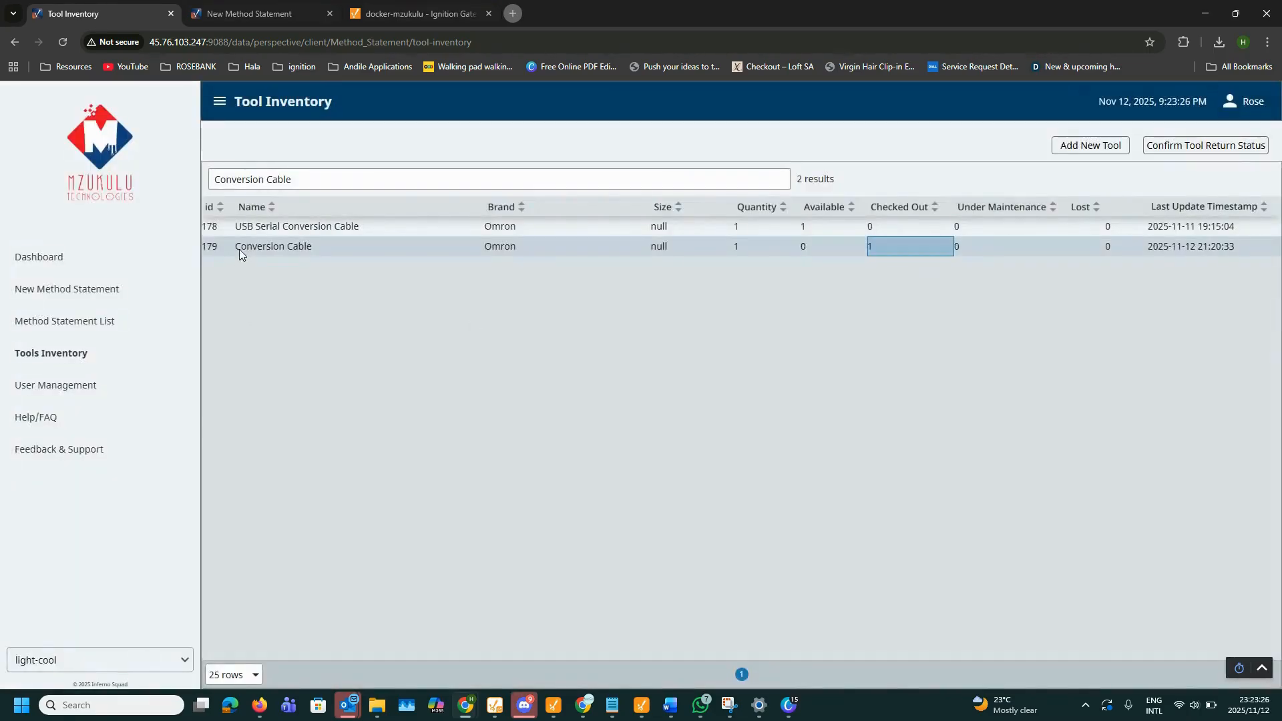
pyautogui.click(781, 180)
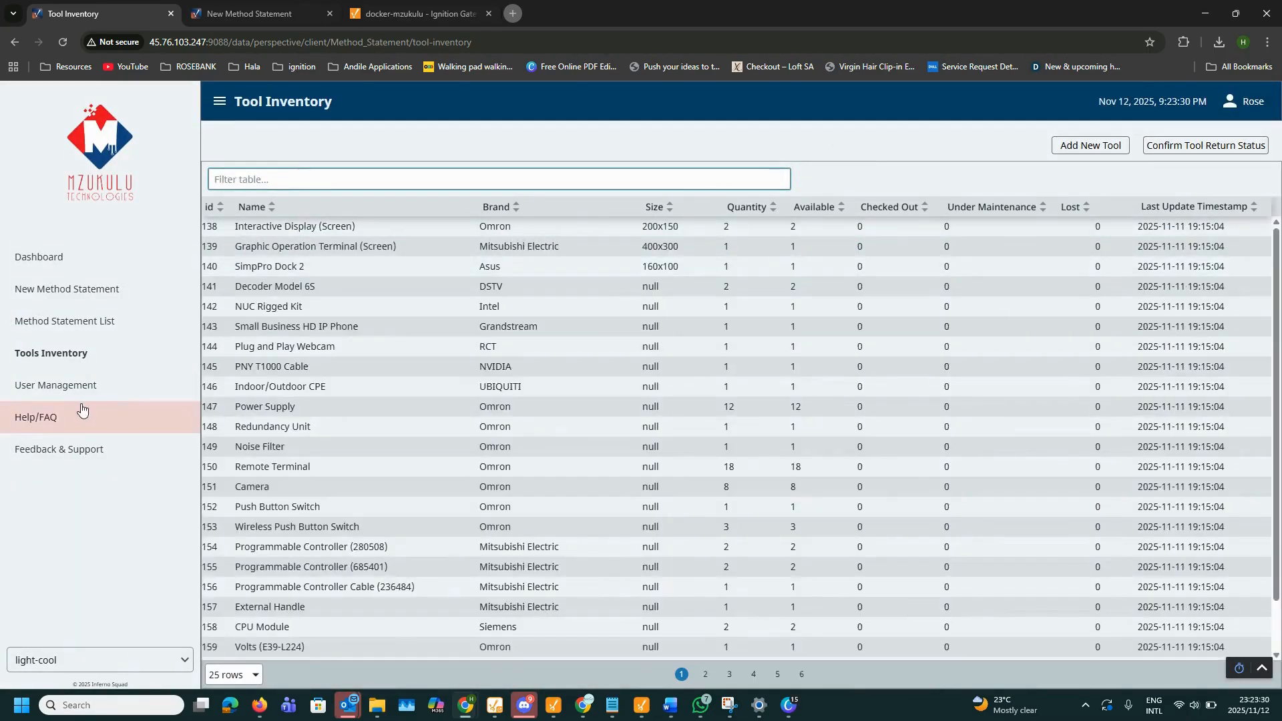
pyautogui.click(84, 385)
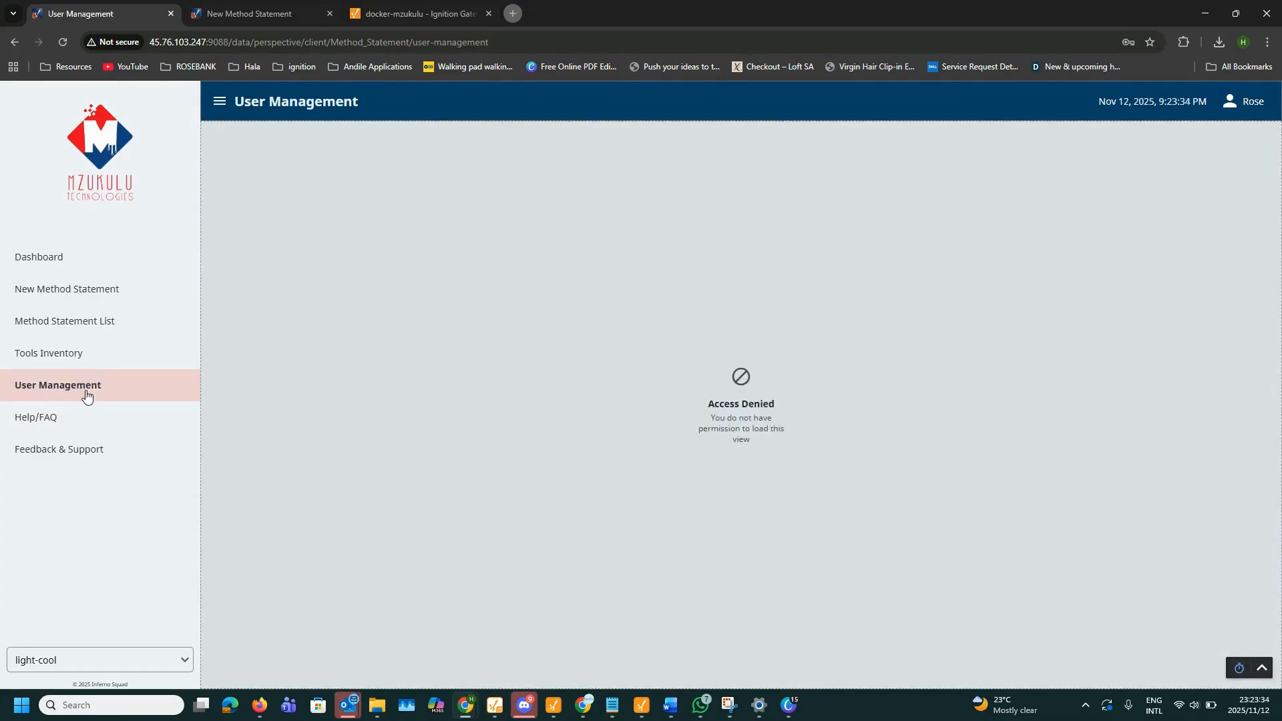
# Step: Visit Help/FAQ and Feedback & Support, then open Method Statement 27's details
pyautogui.click(71, 419)
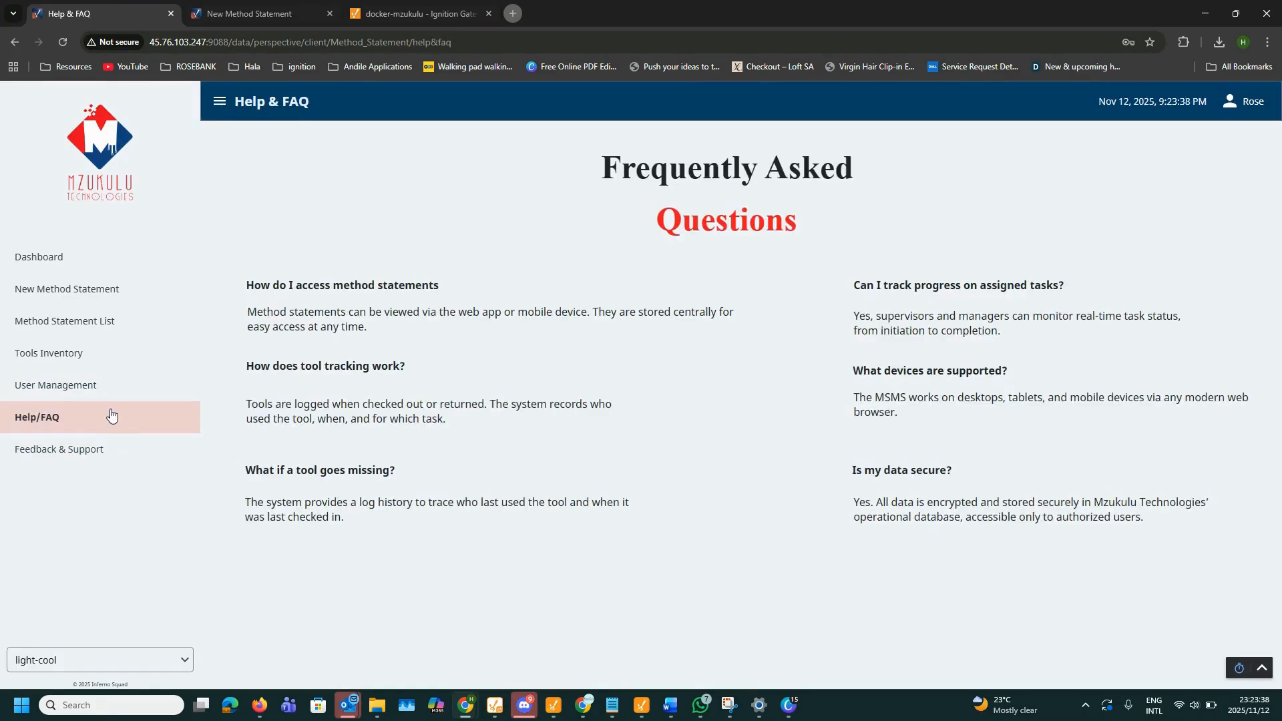
pyautogui.click(114, 448)
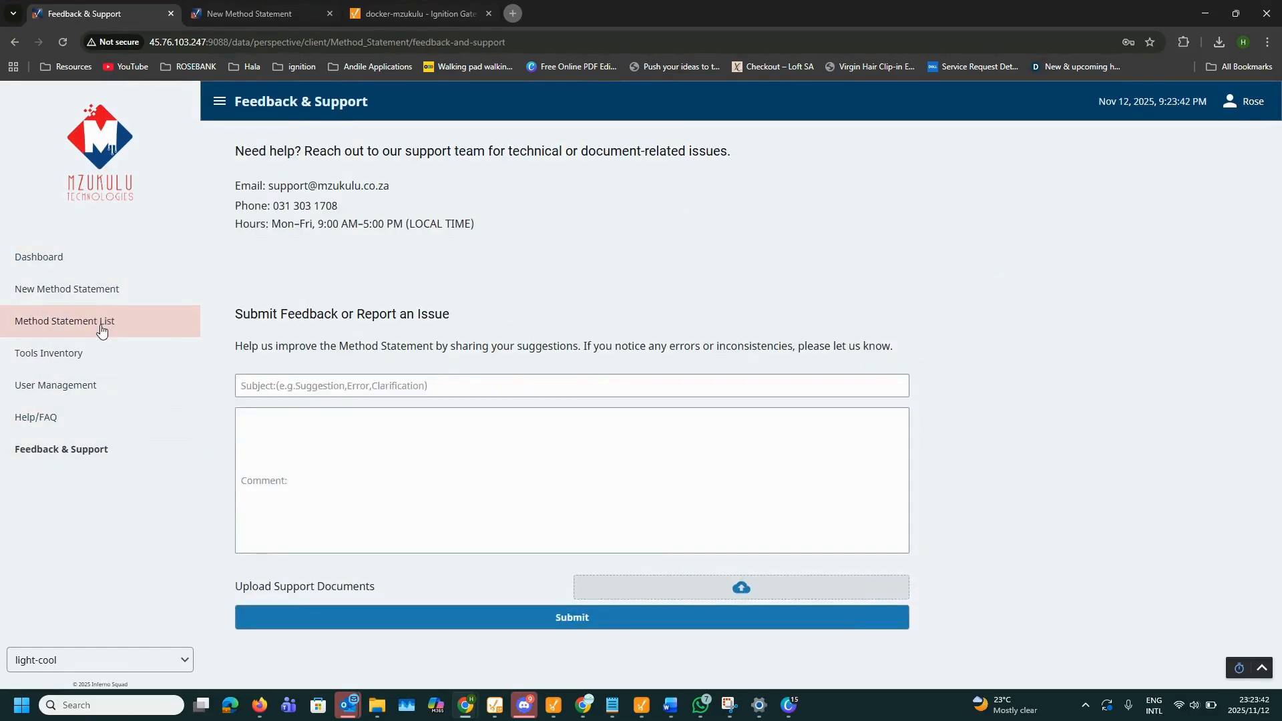
pyautogui.click(109, 322)
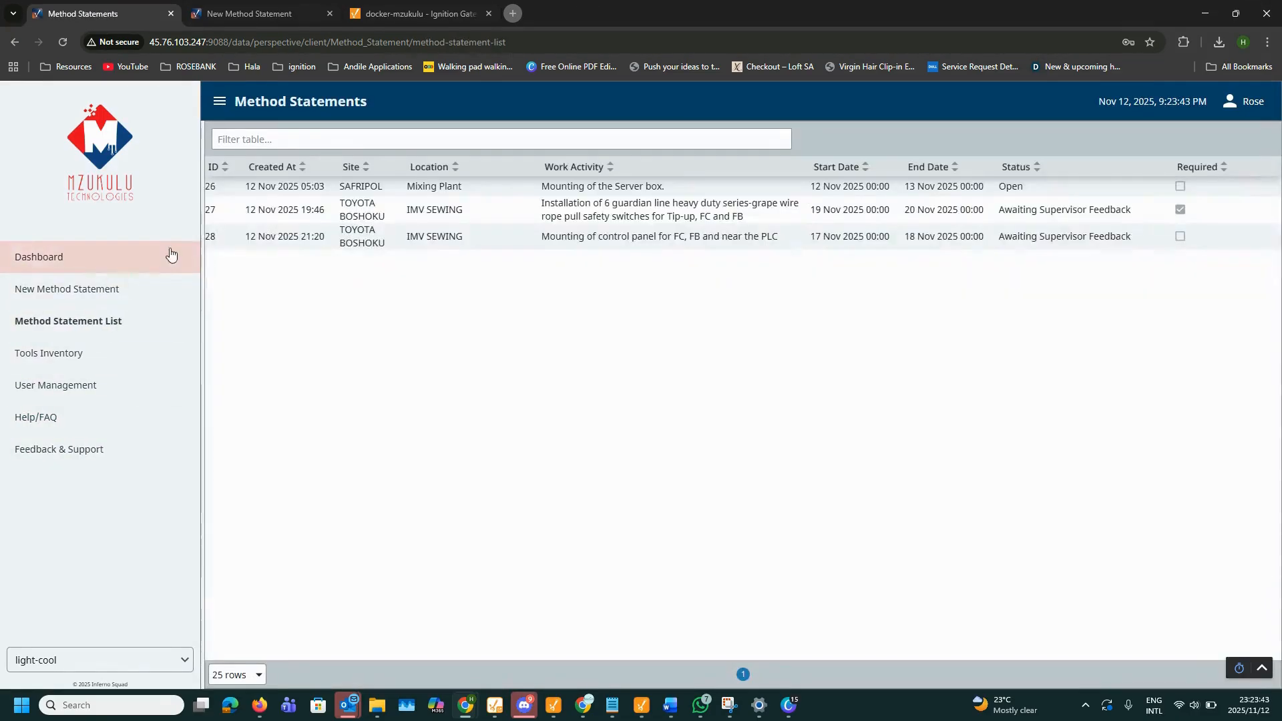
pyautogui.click(514, 211)
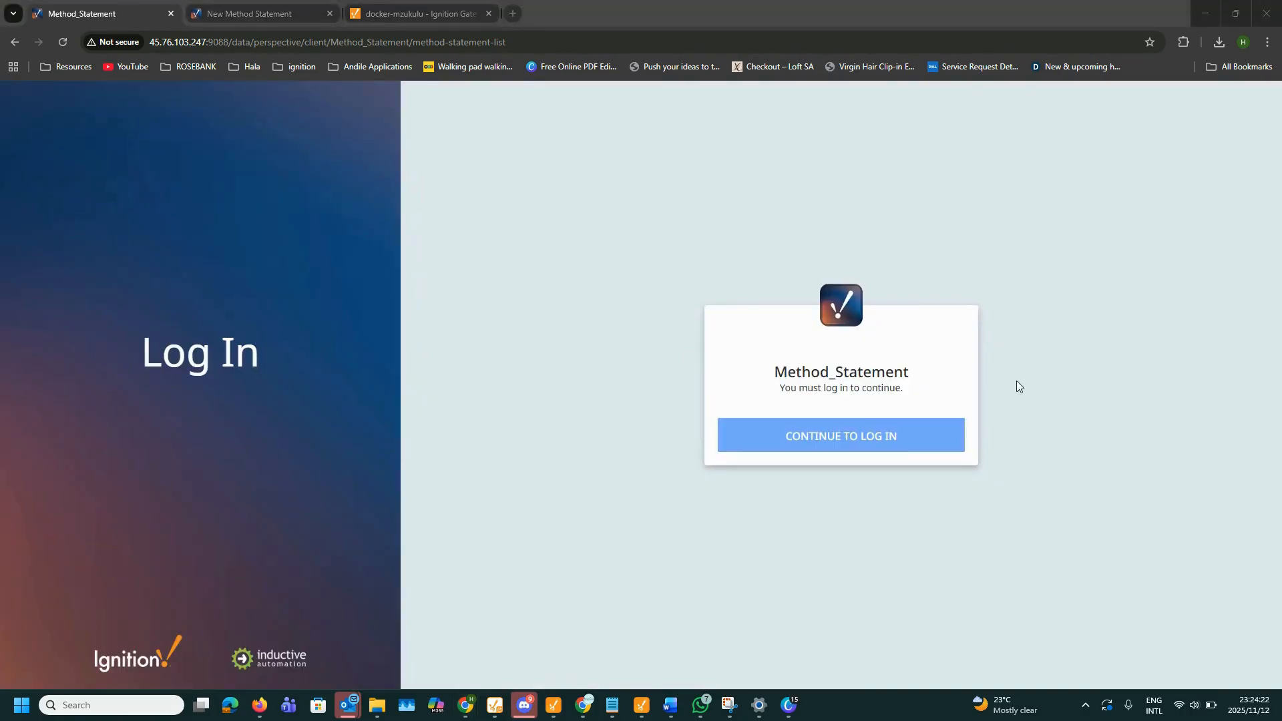
# Step: Log in as another user with saved credentials and open a blank New Method Statement (29)
pyautogui.click(851, 434)
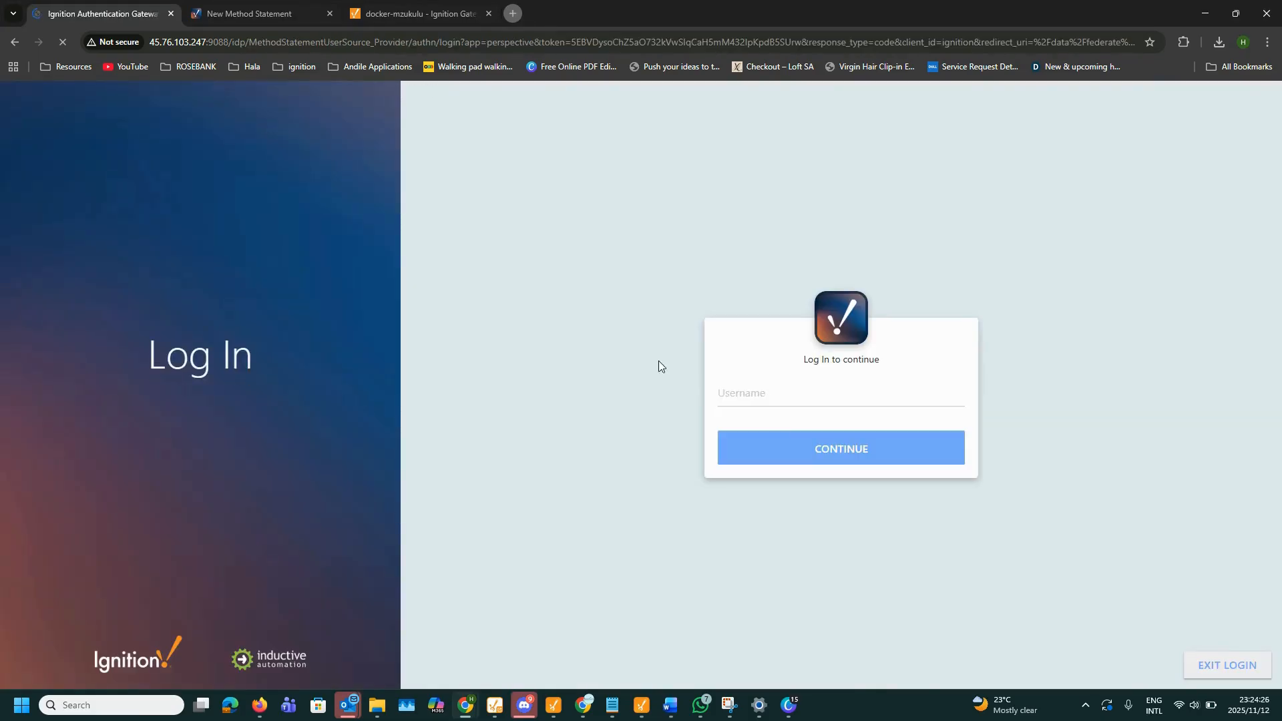
pyautogui.click(757, 404)
pyautogui.write('z')
pyautogui.click(835, 431)
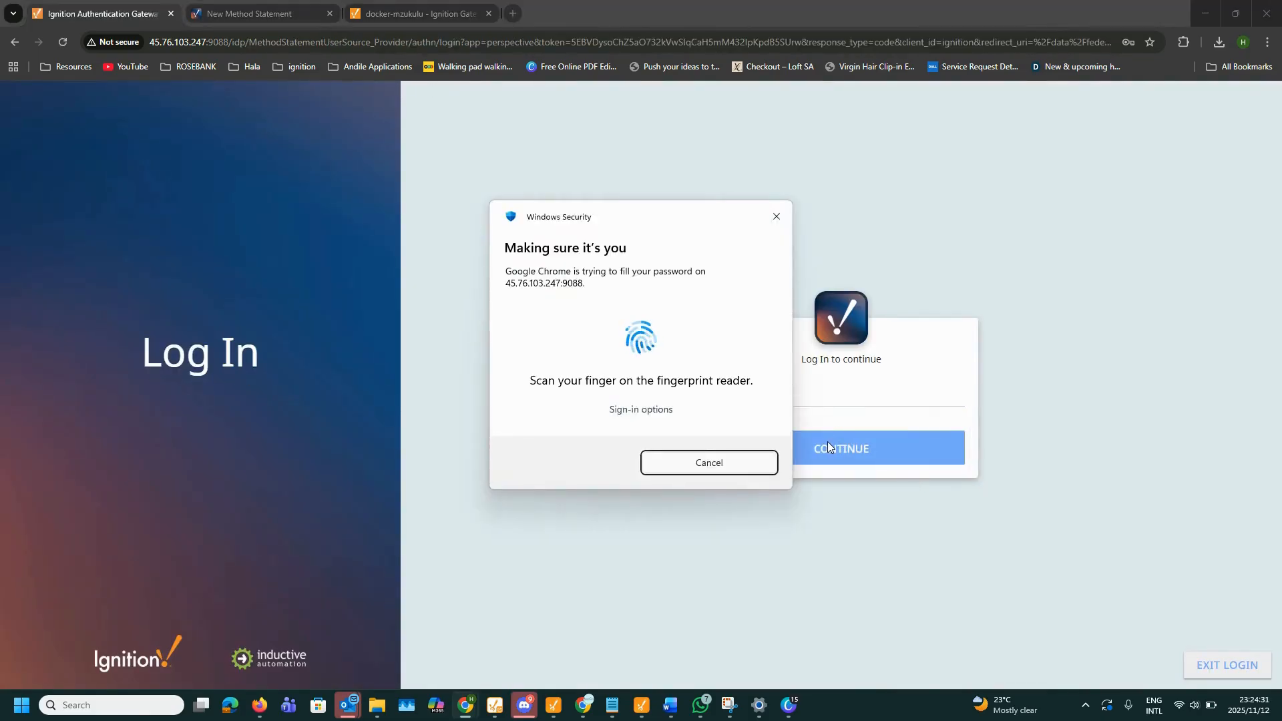
pyautogui.click(822, 450)
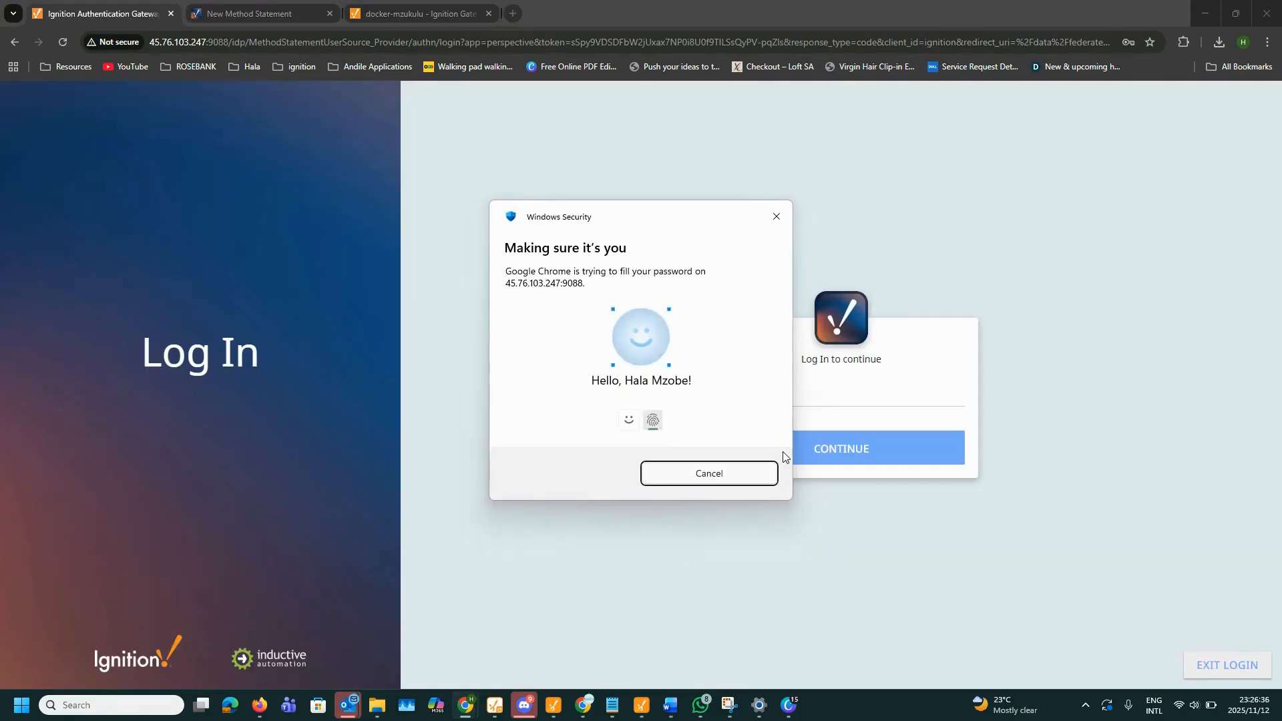
pyautogui.click(836, 471)
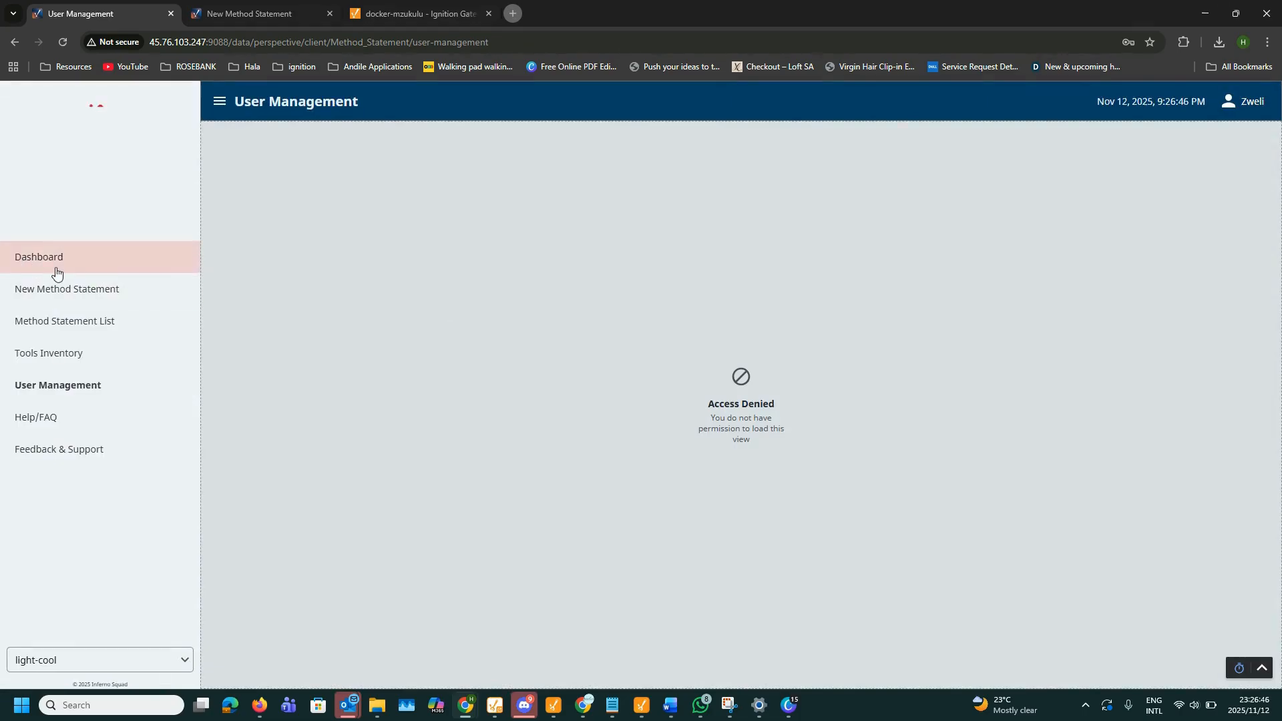
pyautogui.click(54, 265)
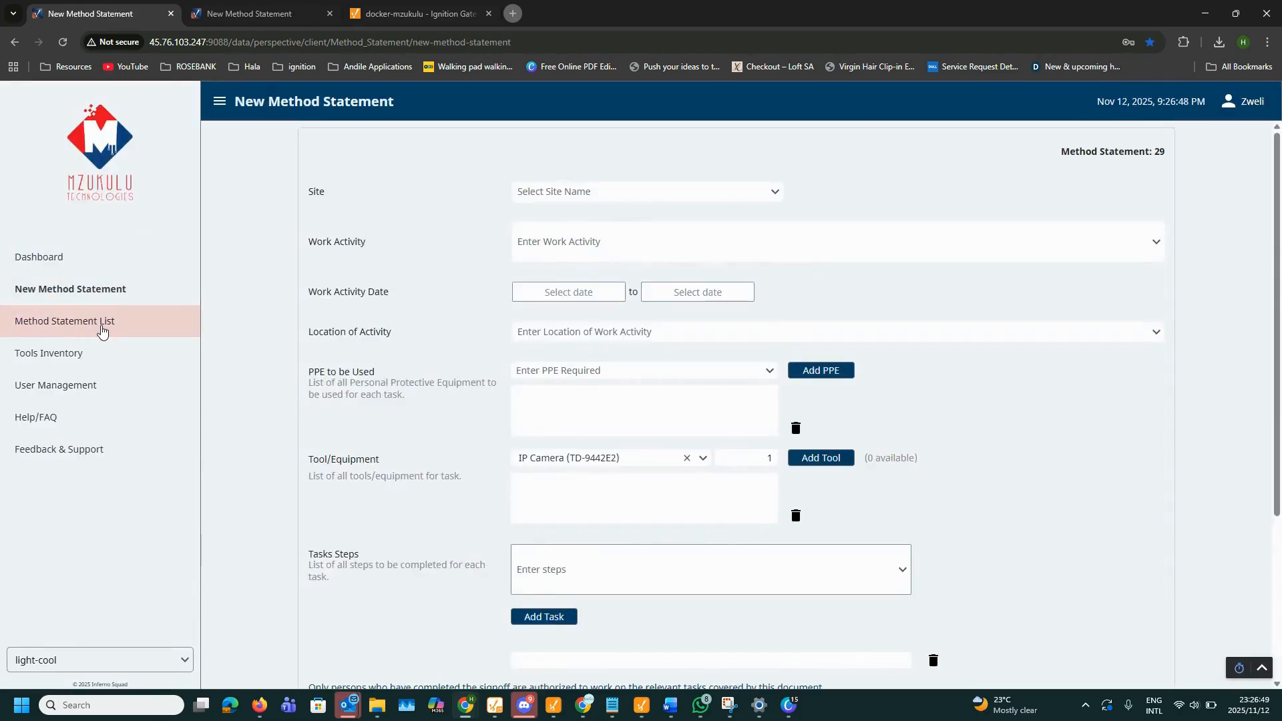
# Step: Visit Method Statement List, Tools Inventory and User Management (Access Denied), then return to the list
pyautogui.click(101, 327)
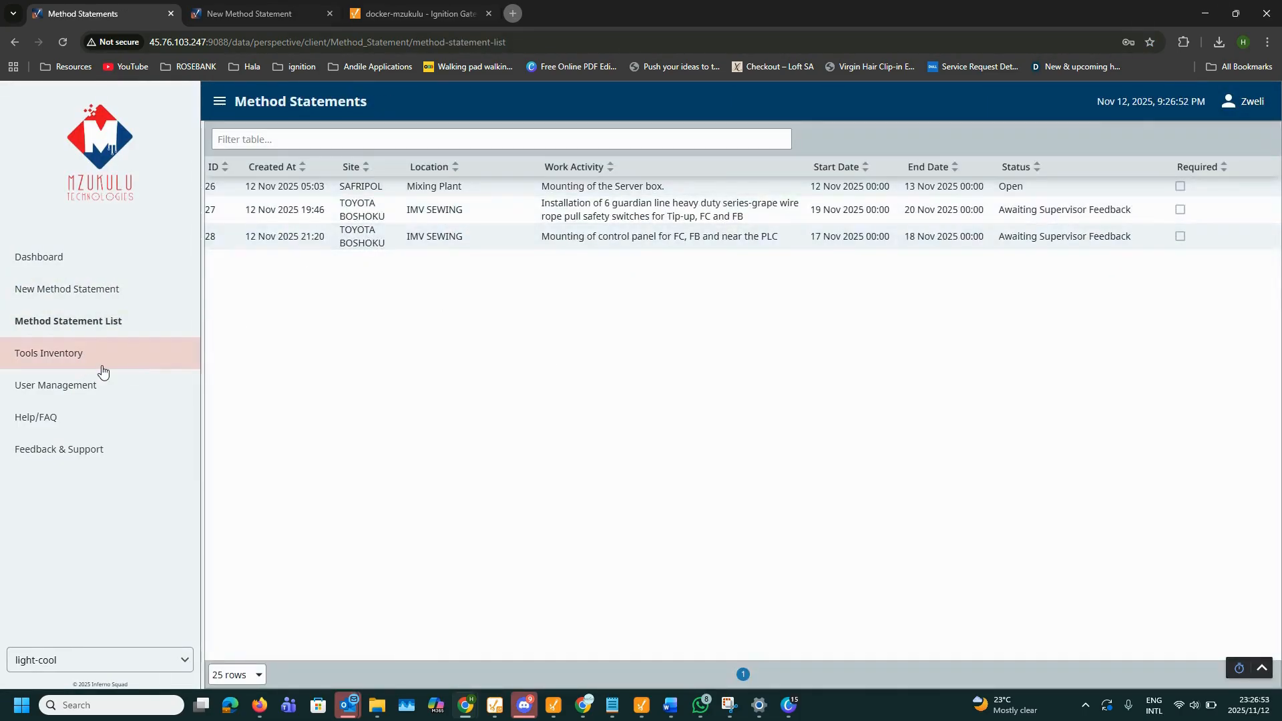
pyautogui.click(102, 367)
pyautogui.click(85, 385)
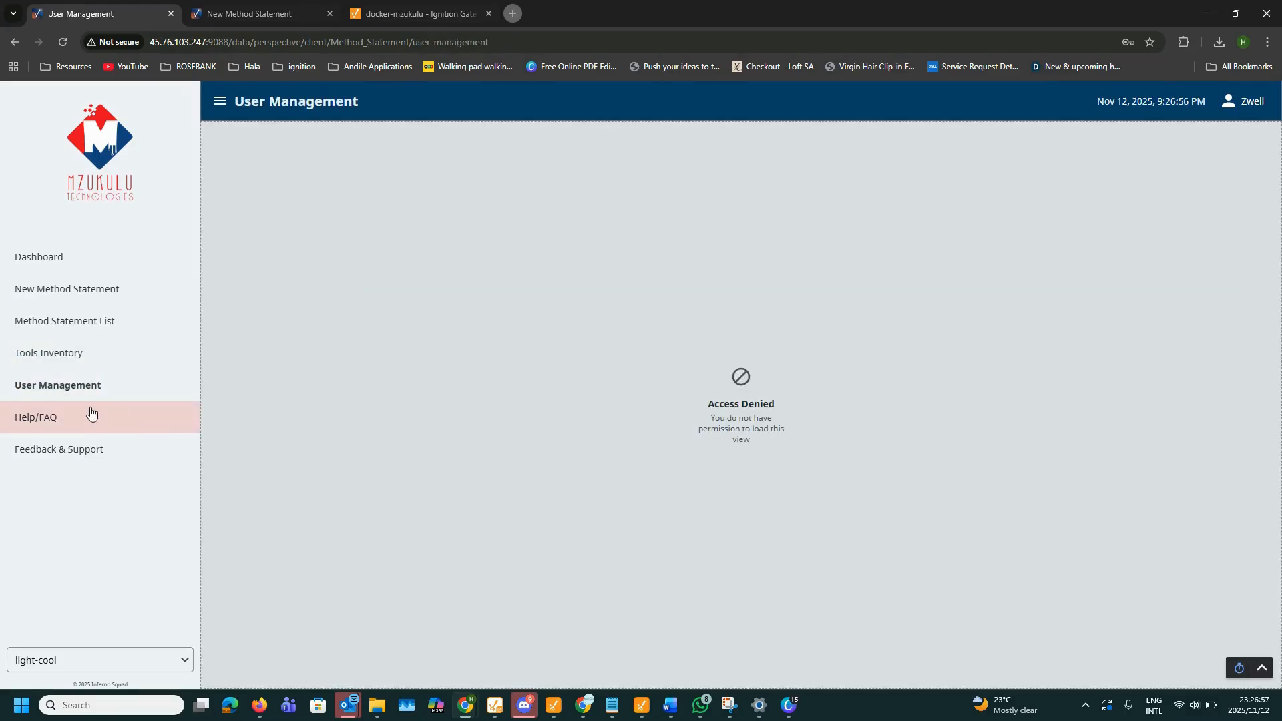
pyautogui.click(67, 322)
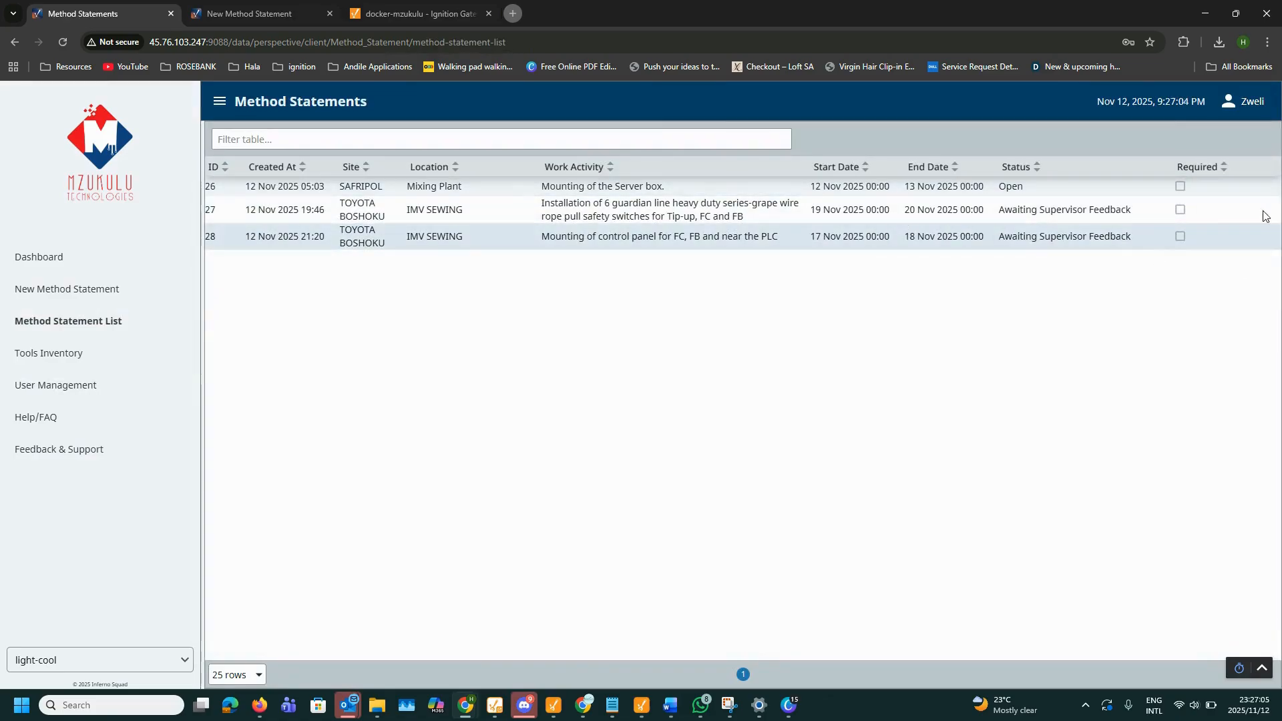
# Step: Open Method Statement 27 and submit a supervisor rejection with reason 'Not detailed enough'
pyautogui.click(621, 213)
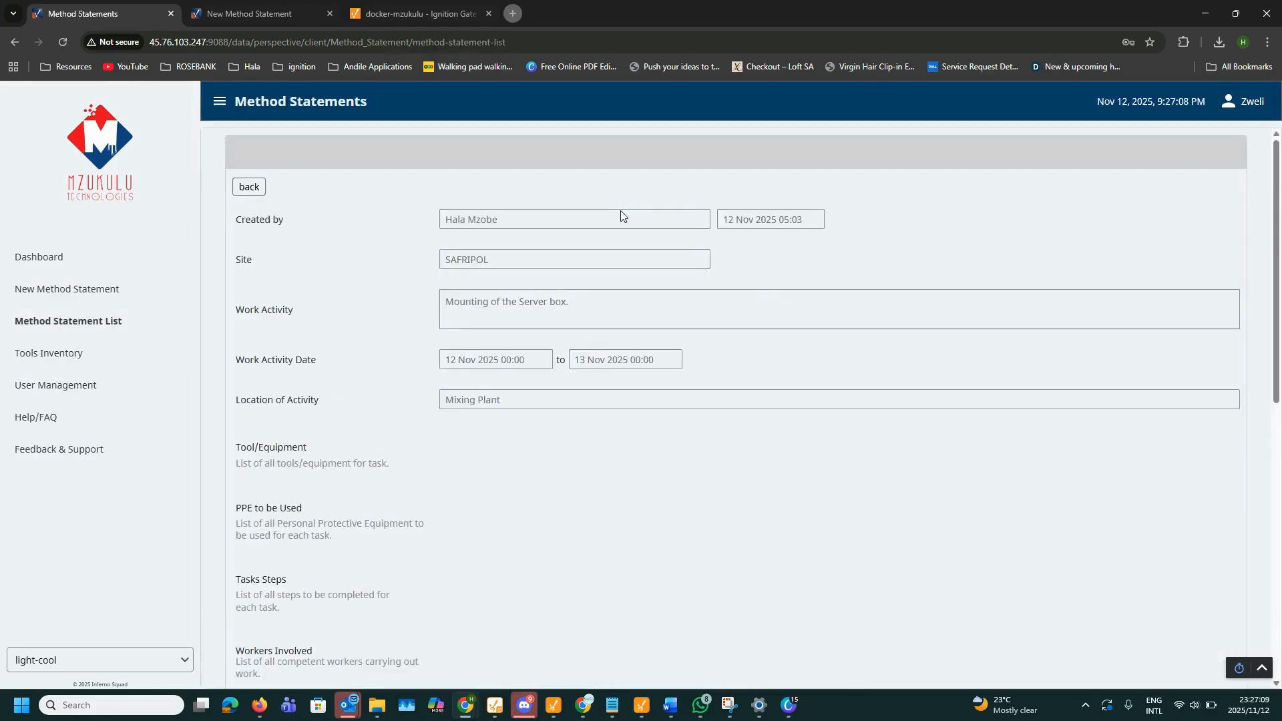
pyautogui.click(380, 179)
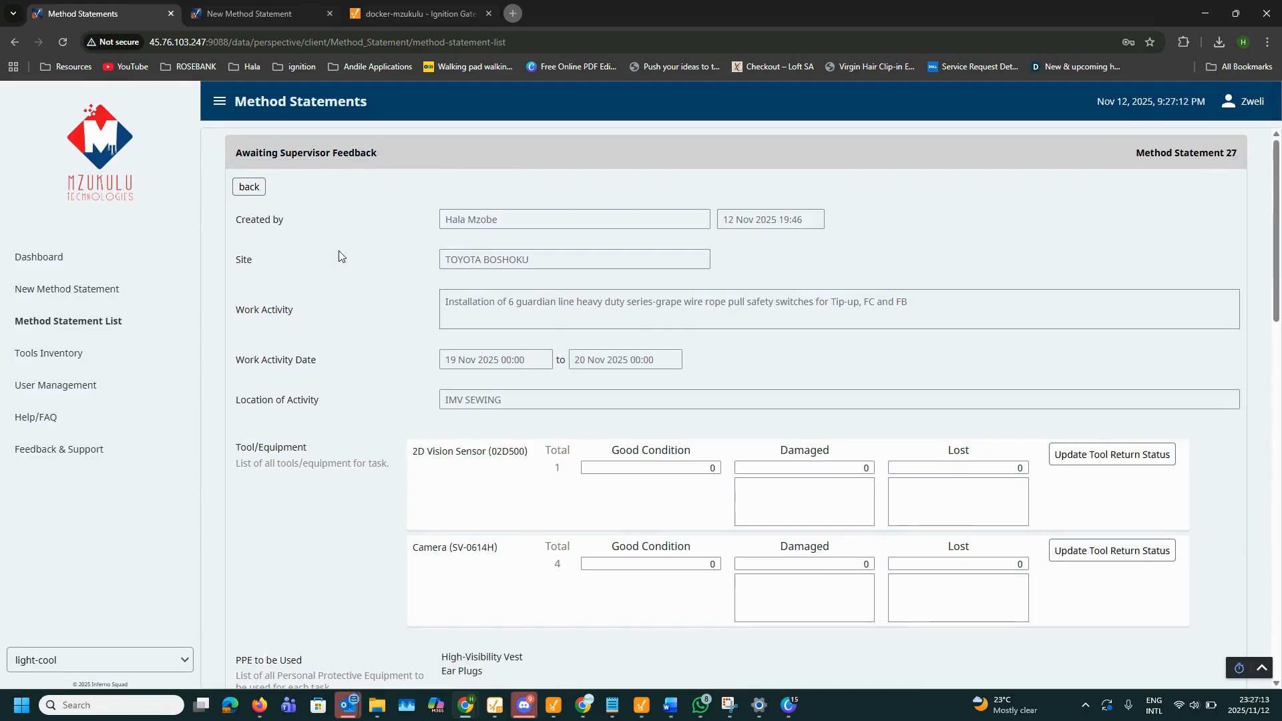
pyautogui.scroll(-20, 584, 579)
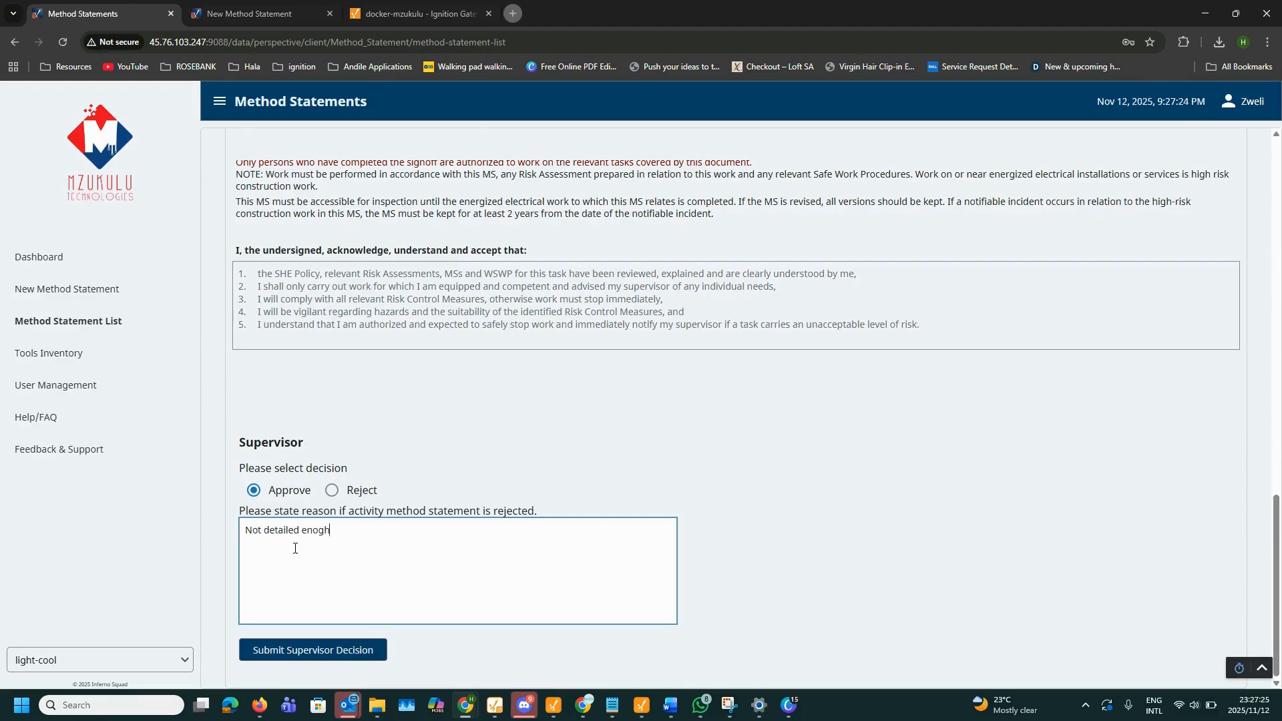
pyautogui.click(331, 490)
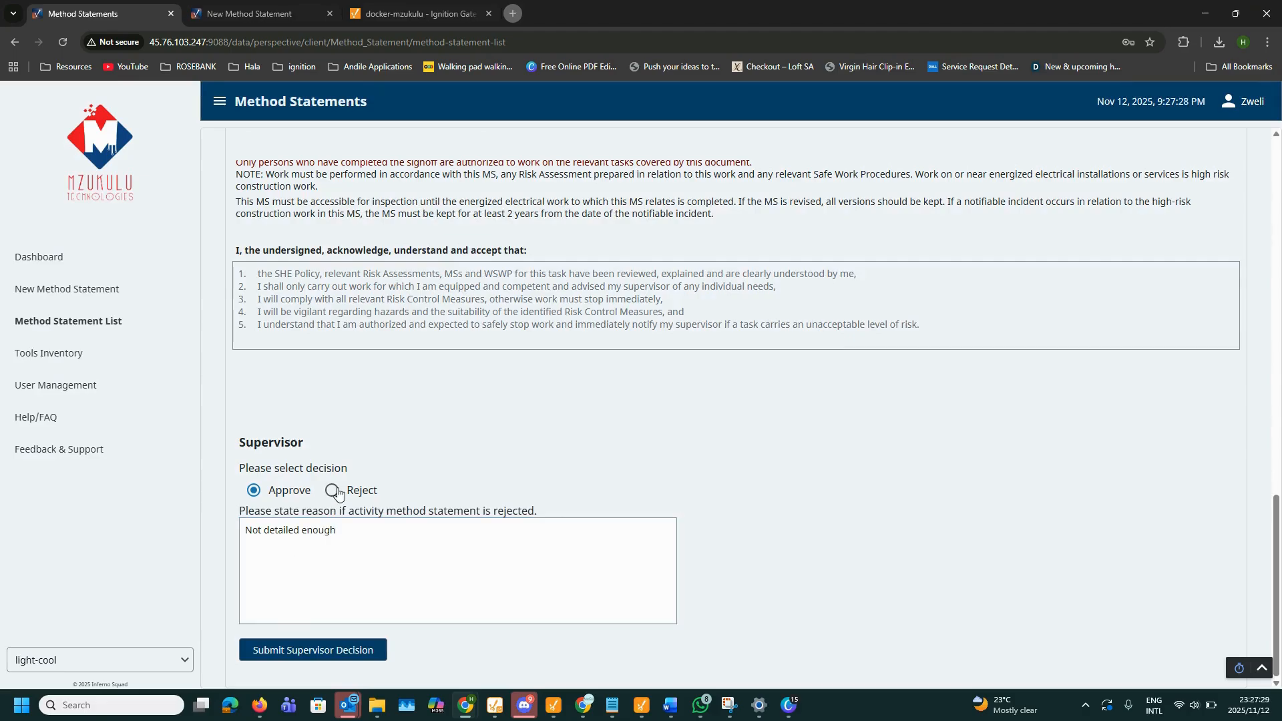
pyautogui.click(361, 650)
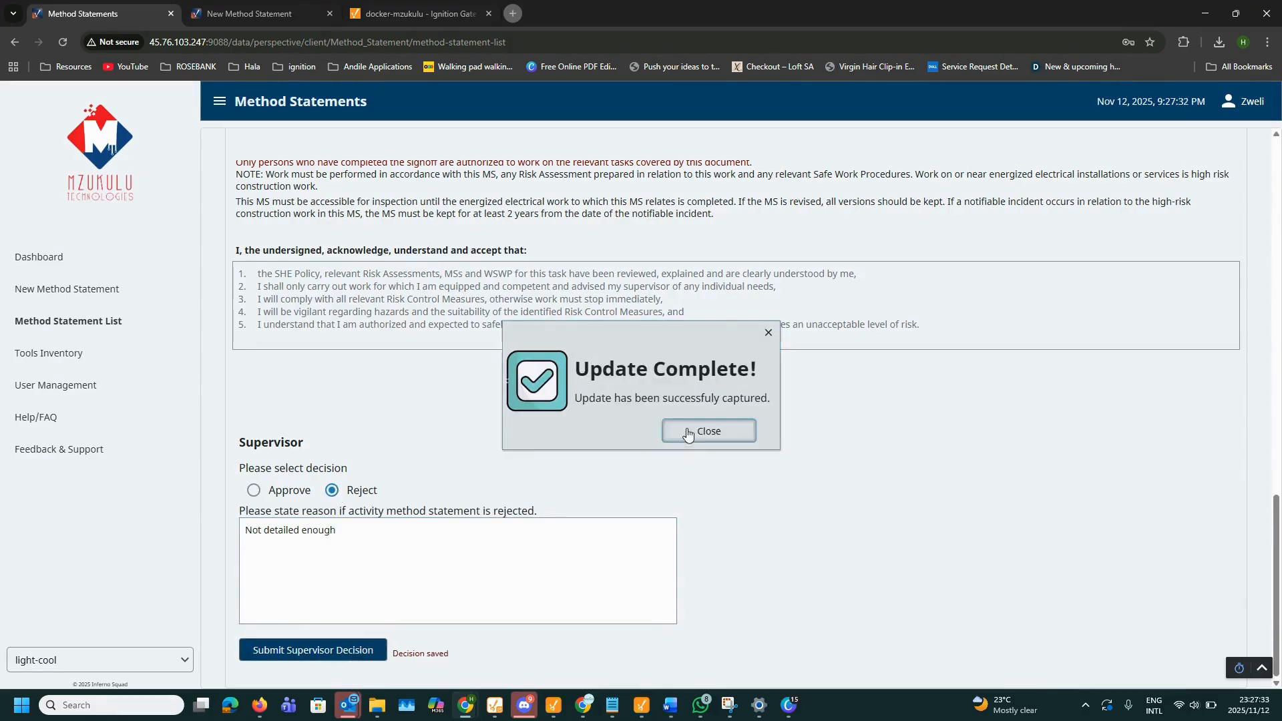
pyautogui.click(709, 431)
pyautogui.scroll(15, 468, 414)
# Step: Change statement 27's supervisor decision to Approve and submit it
pyautogui.moveTo(242, 149); pyautogui.dragTo(423, 159)
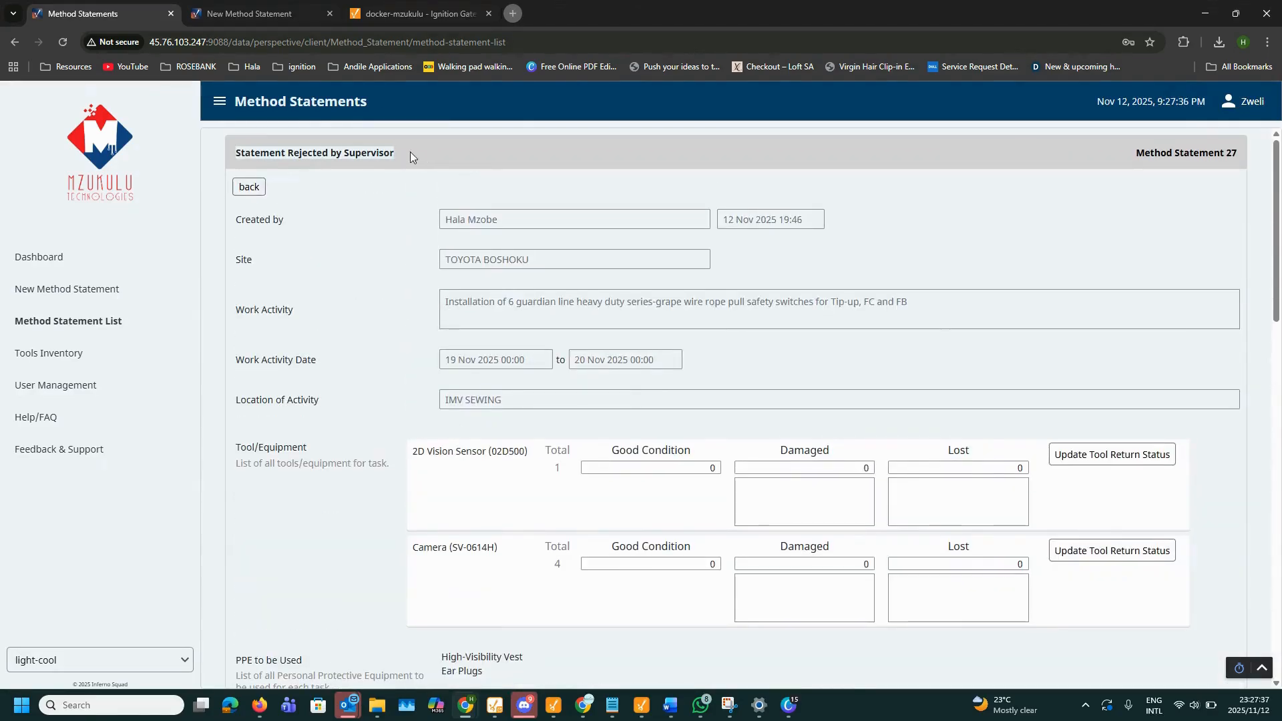
pyautogui.scroll(-3, 380, 167)
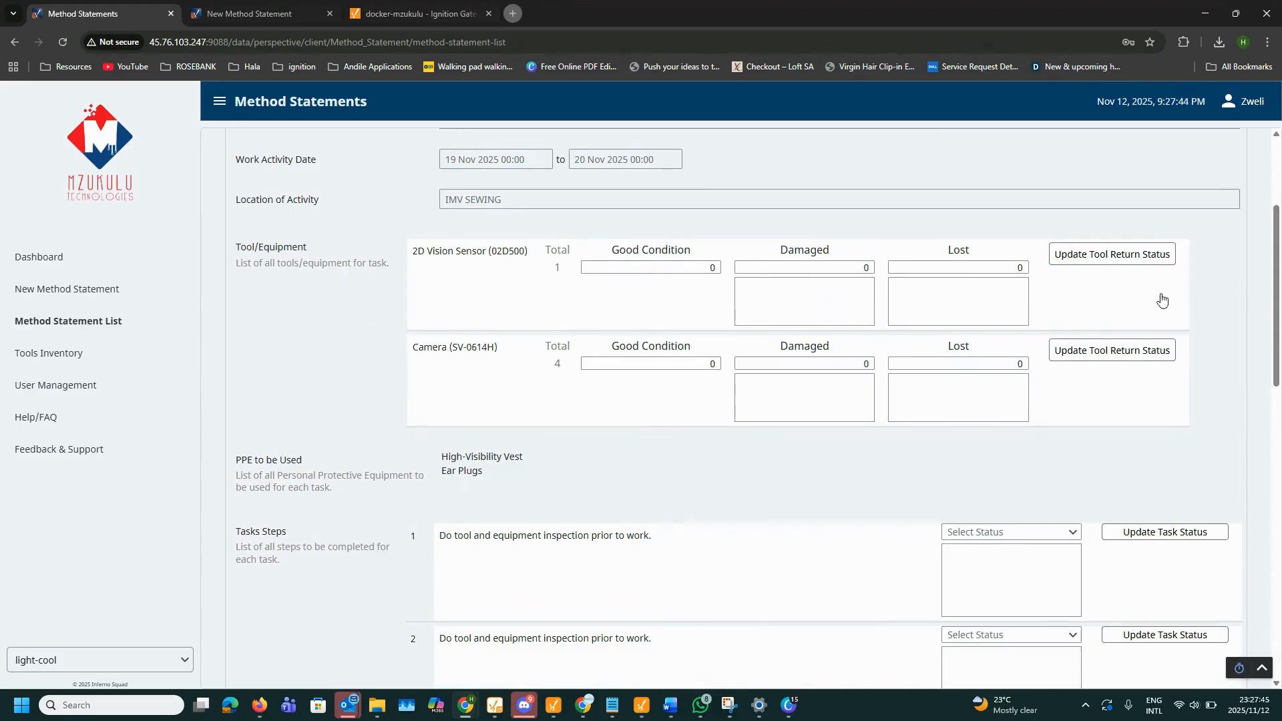
pyautogui.scroll(-15, 647, 418)
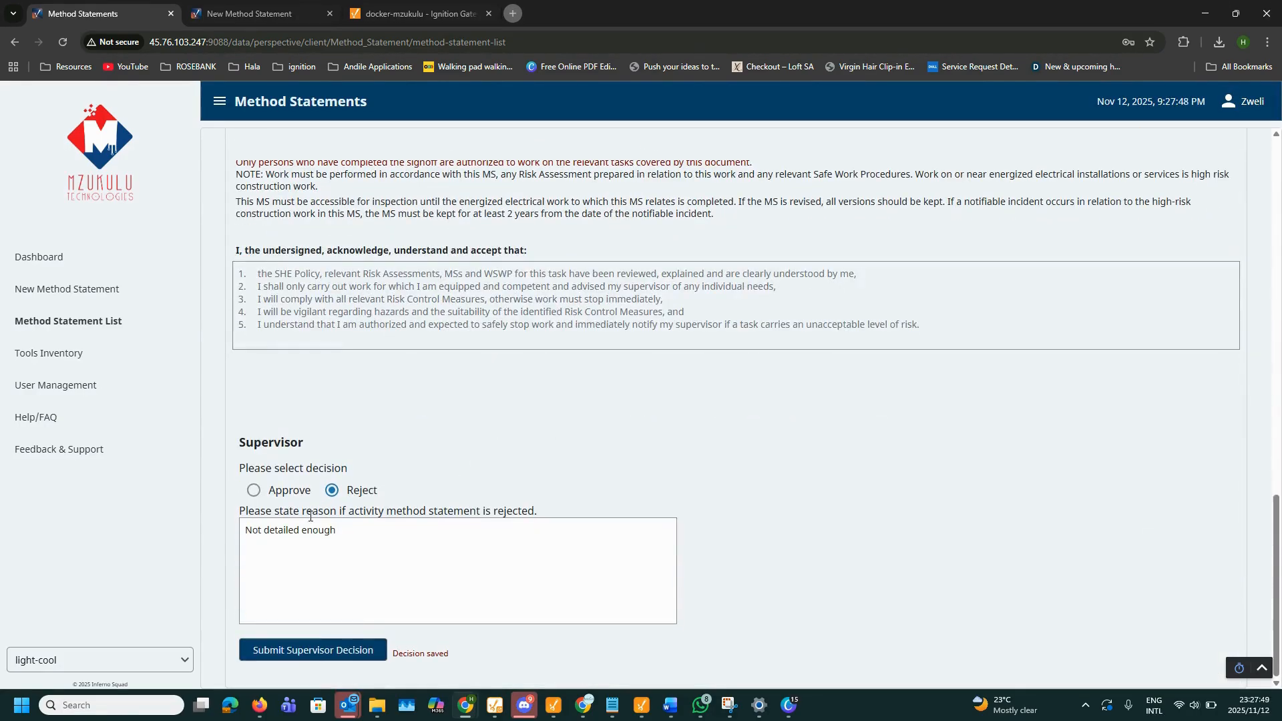
pyautogui.click(253, 490)
pyautogui.click(278, 648)
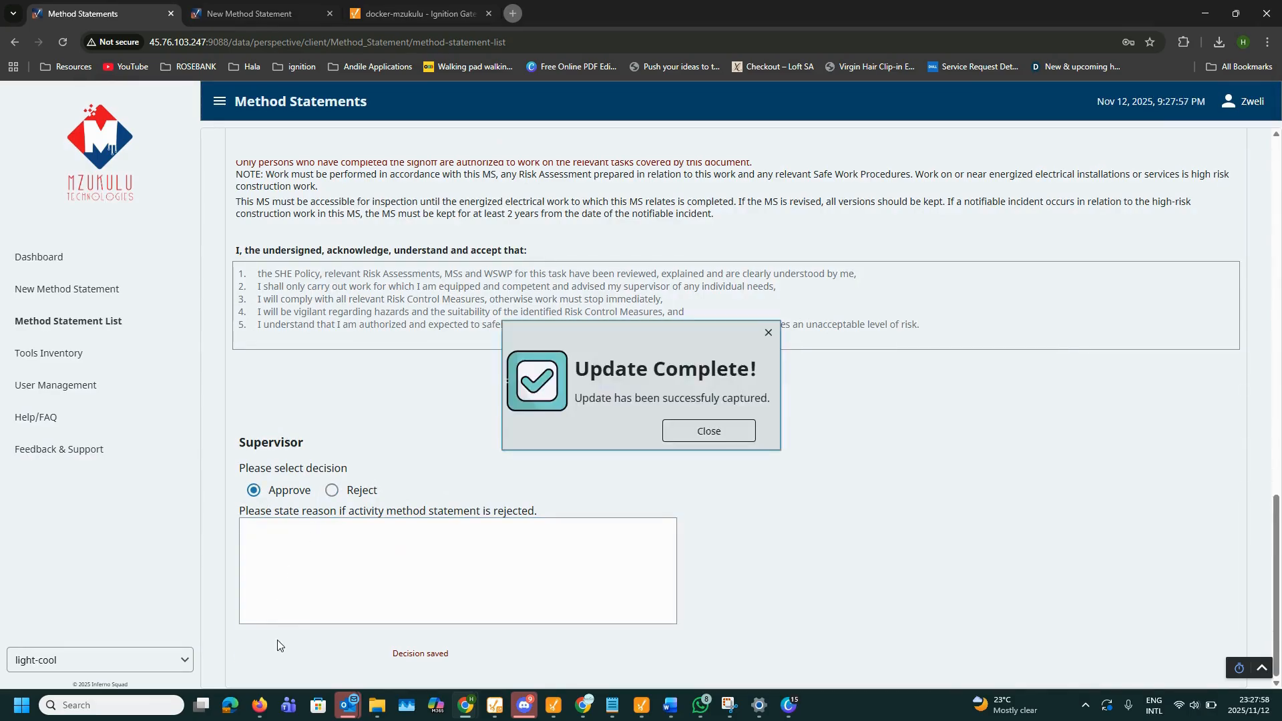
pyautogui.click(709, 432)
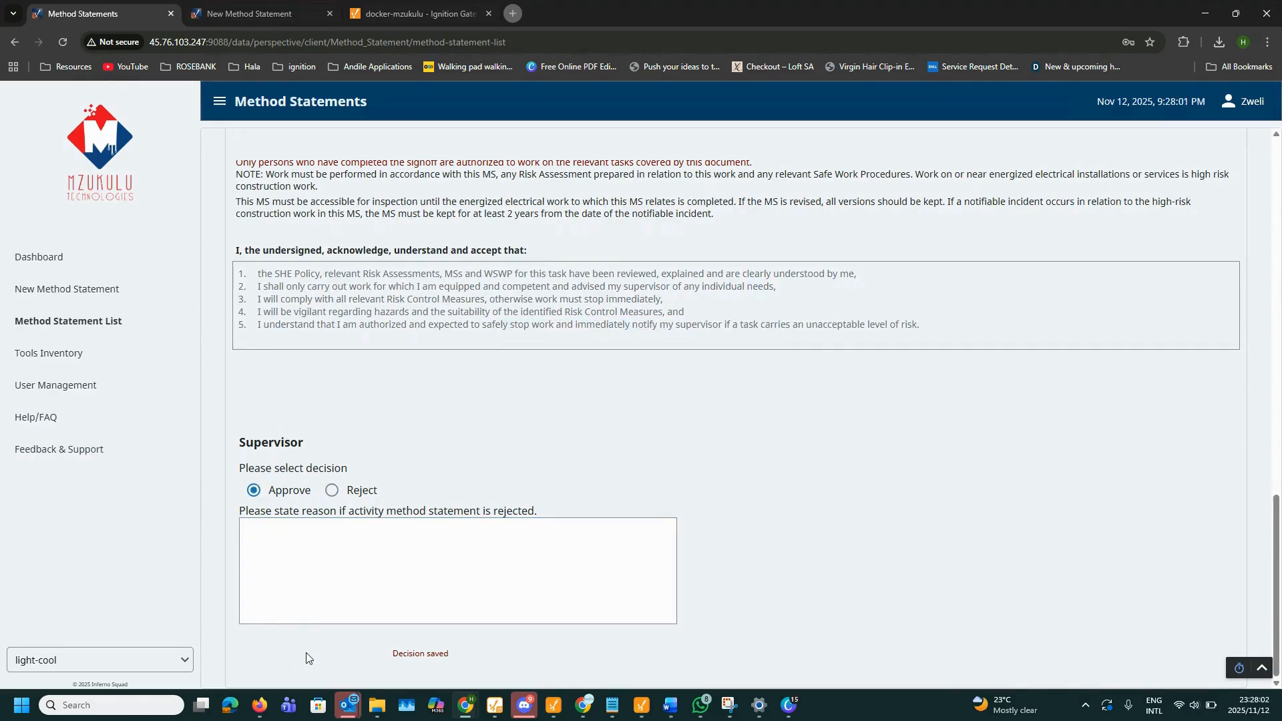
# Step: Return to the Method Statement List, where 27 shows Open, and reopen statement 27
pyautogui.scroll(15, 269, 588)
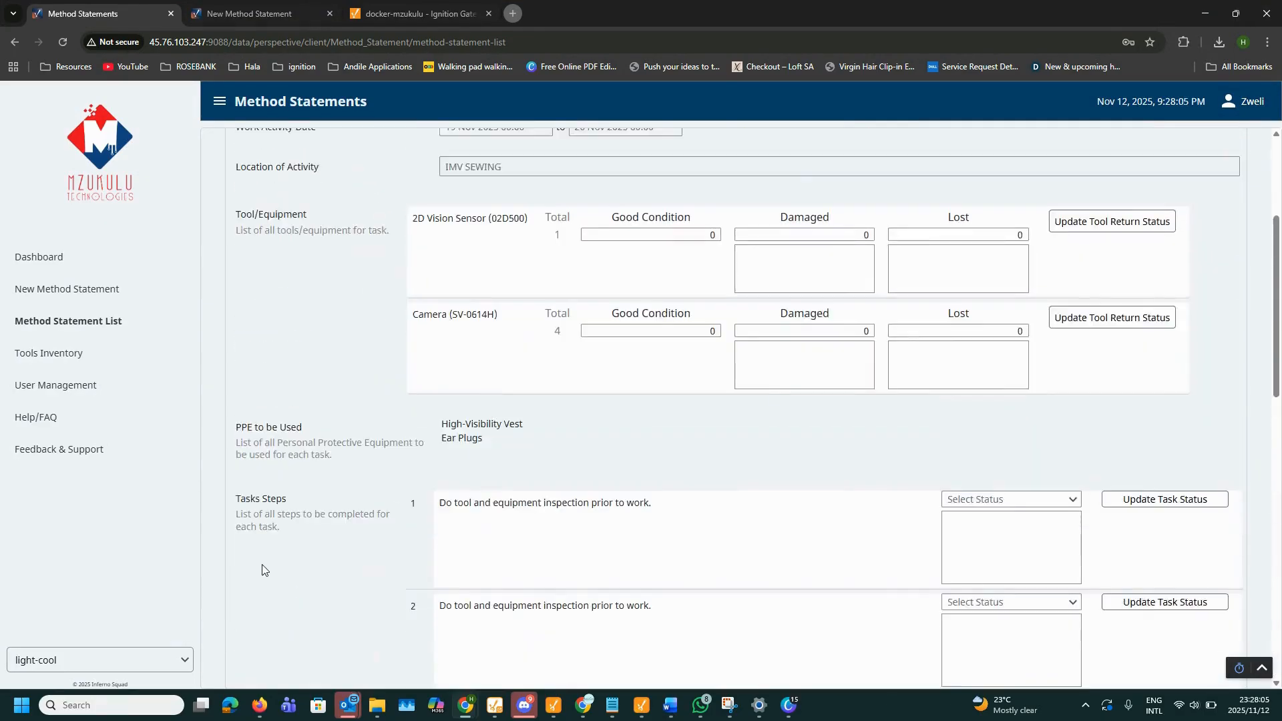
pyautogui.click(67, 320)
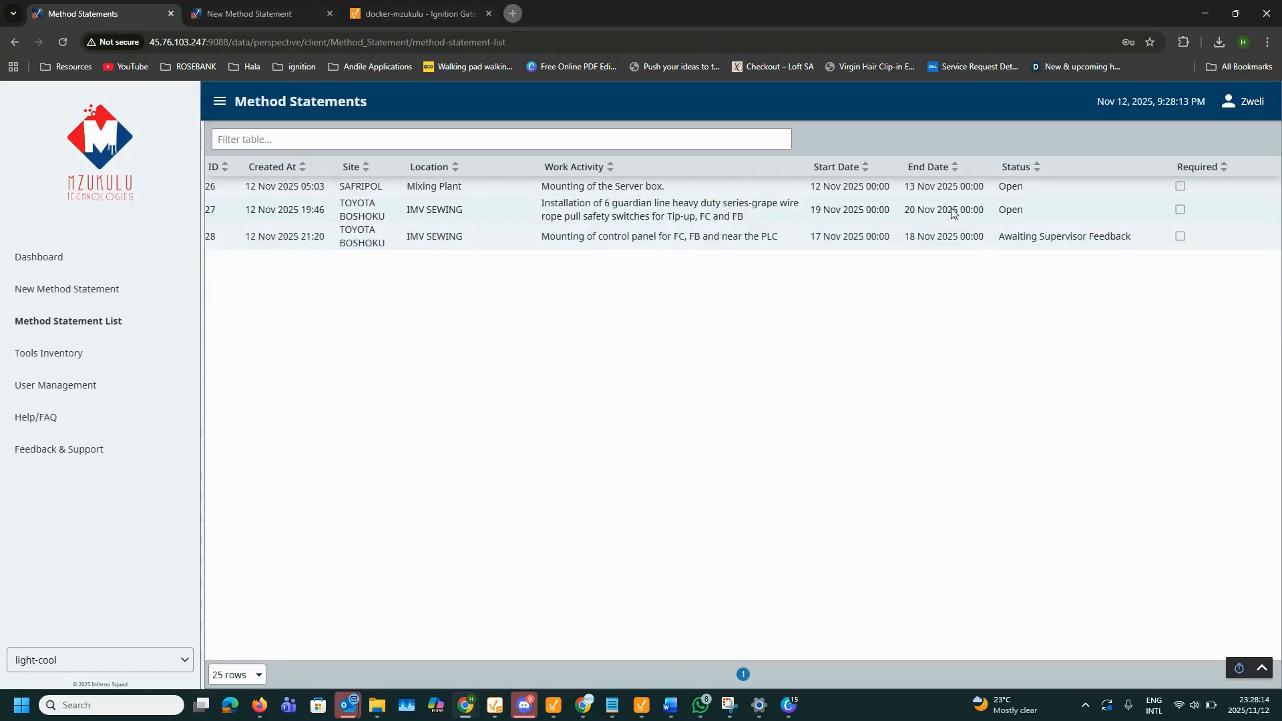
pyautogui.click(947, 208)
pyautogui.scroll(-10, 644, 481)
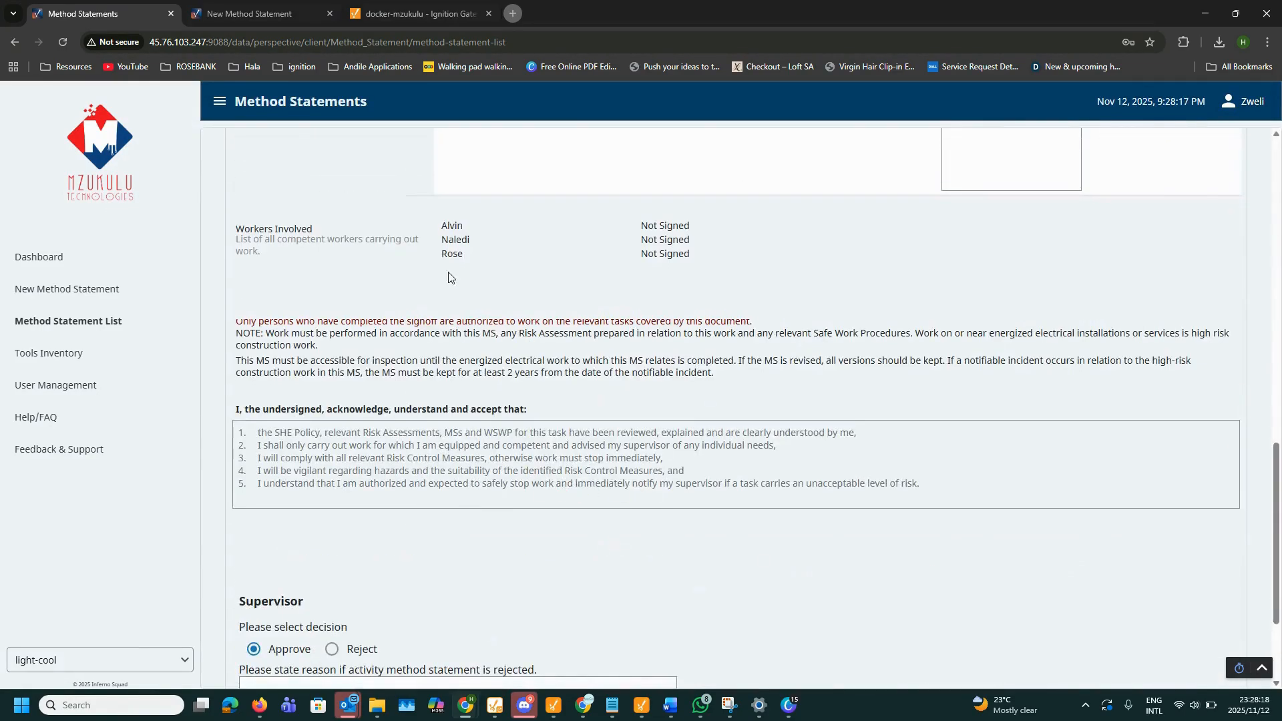
# Step: Log out and sign in as the worker using the saved Chrome password verified by Windows Hello
pyautogui.click(1237, 108)
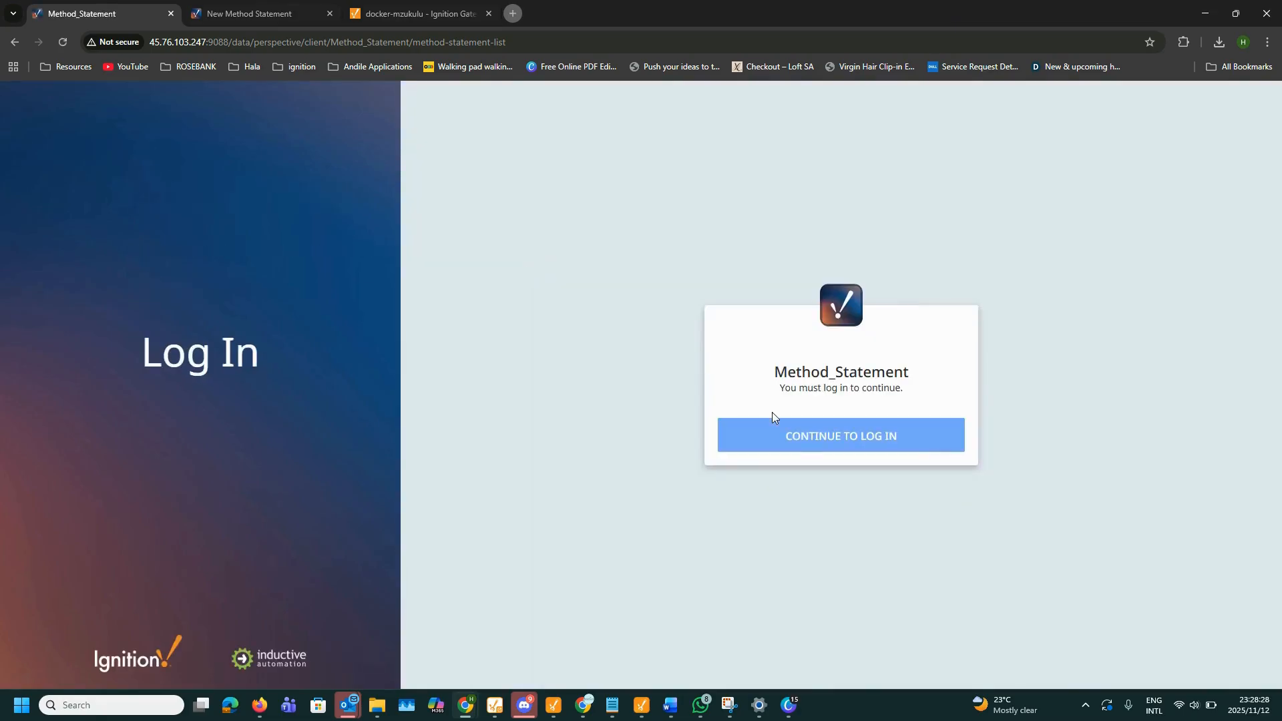
pyautogui.click(766, 438)
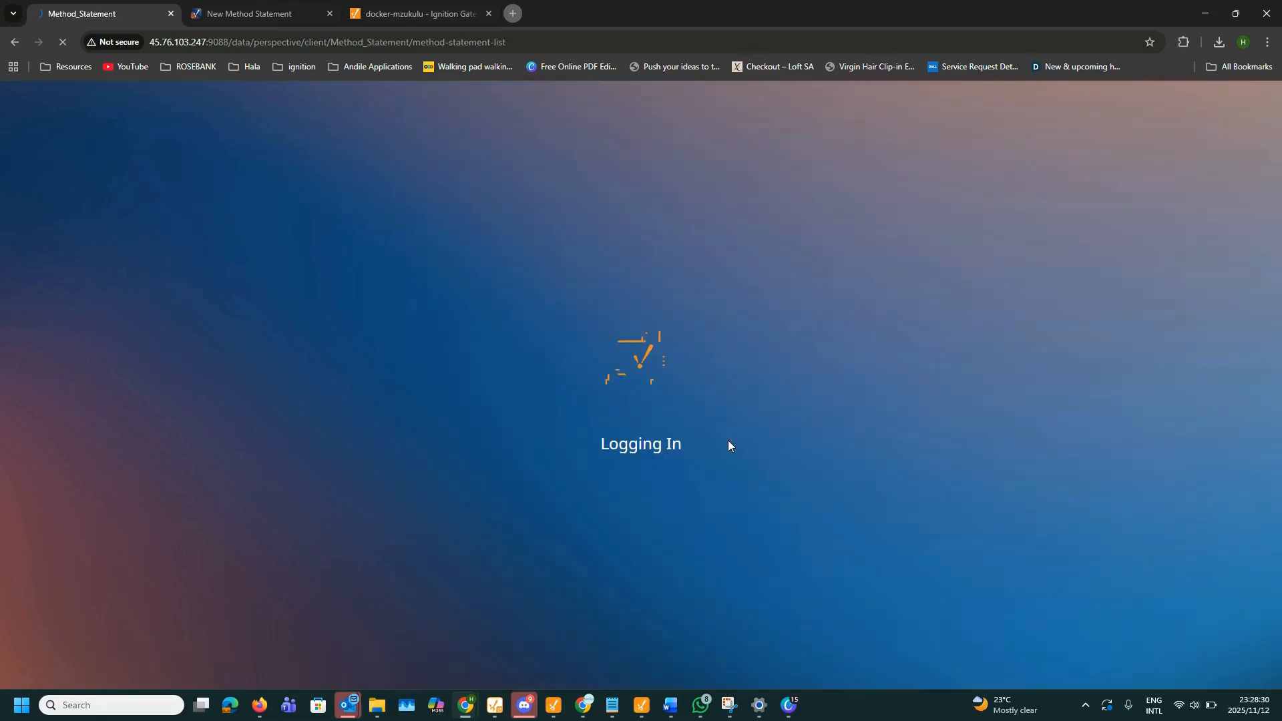
pyautogui.write('rose')
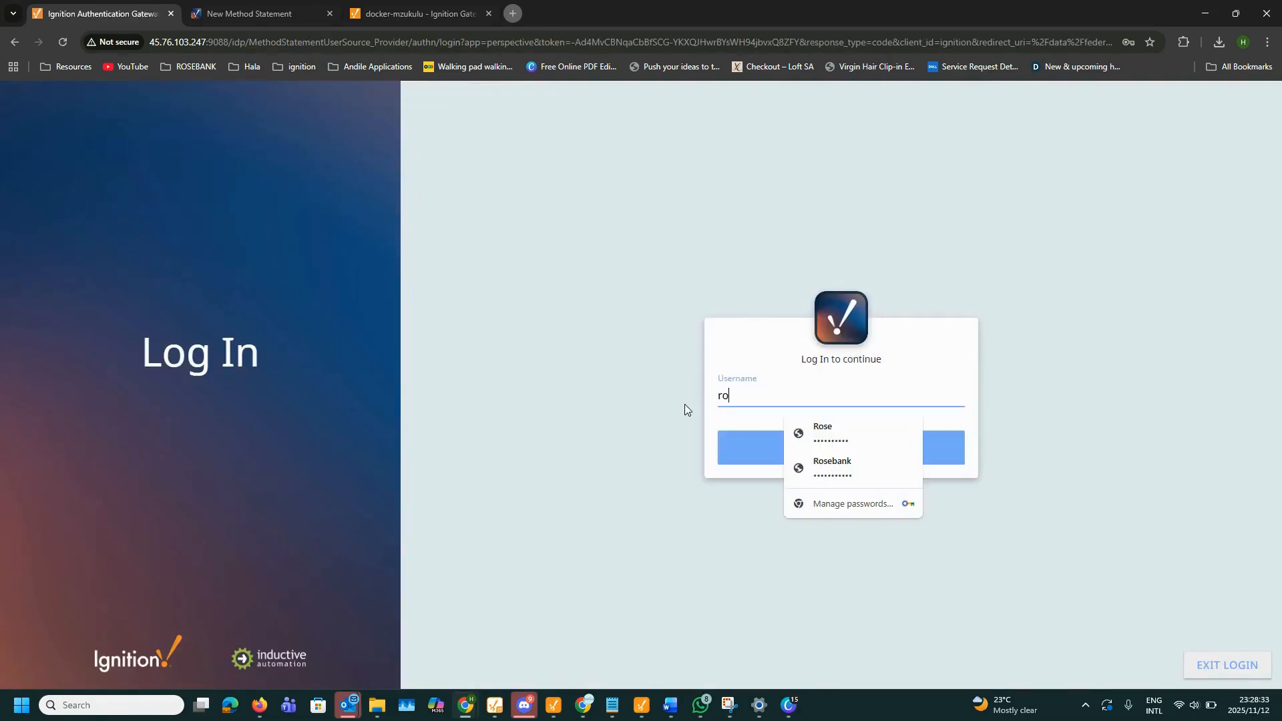
pyautogui.press('Return')
pyautogui.click(722, 319)
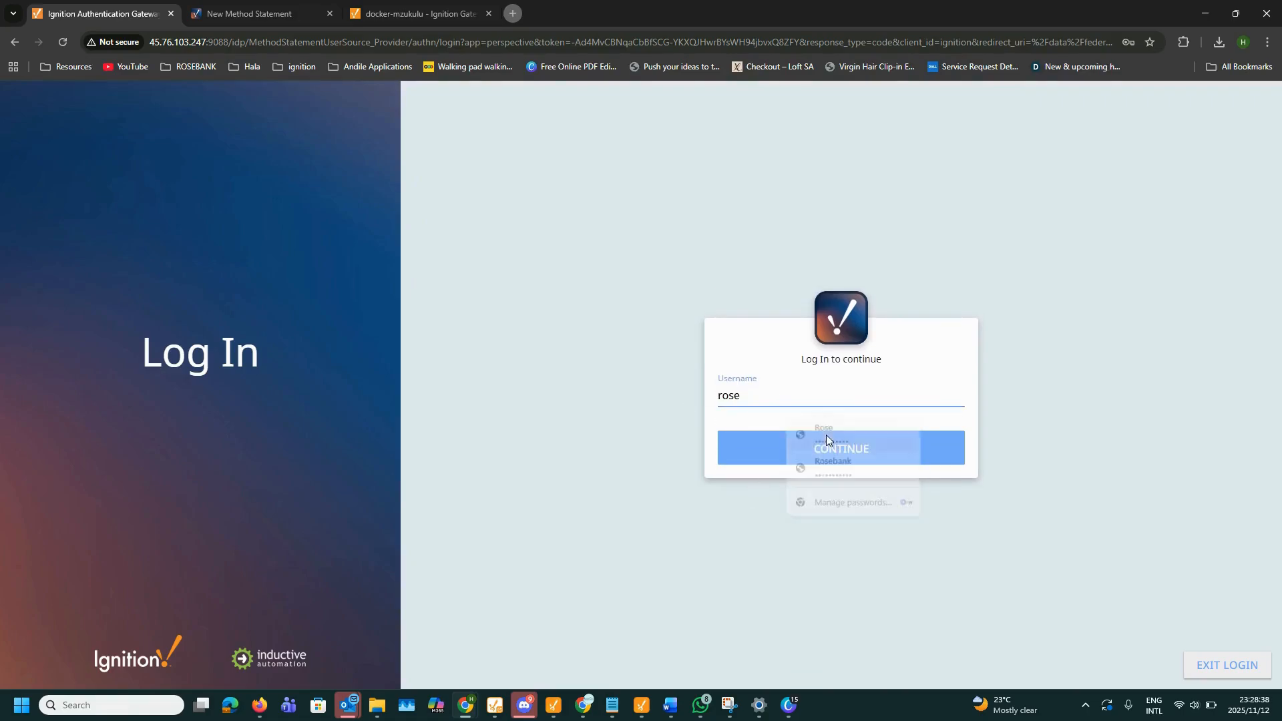
pyautogui.click(827, 435)
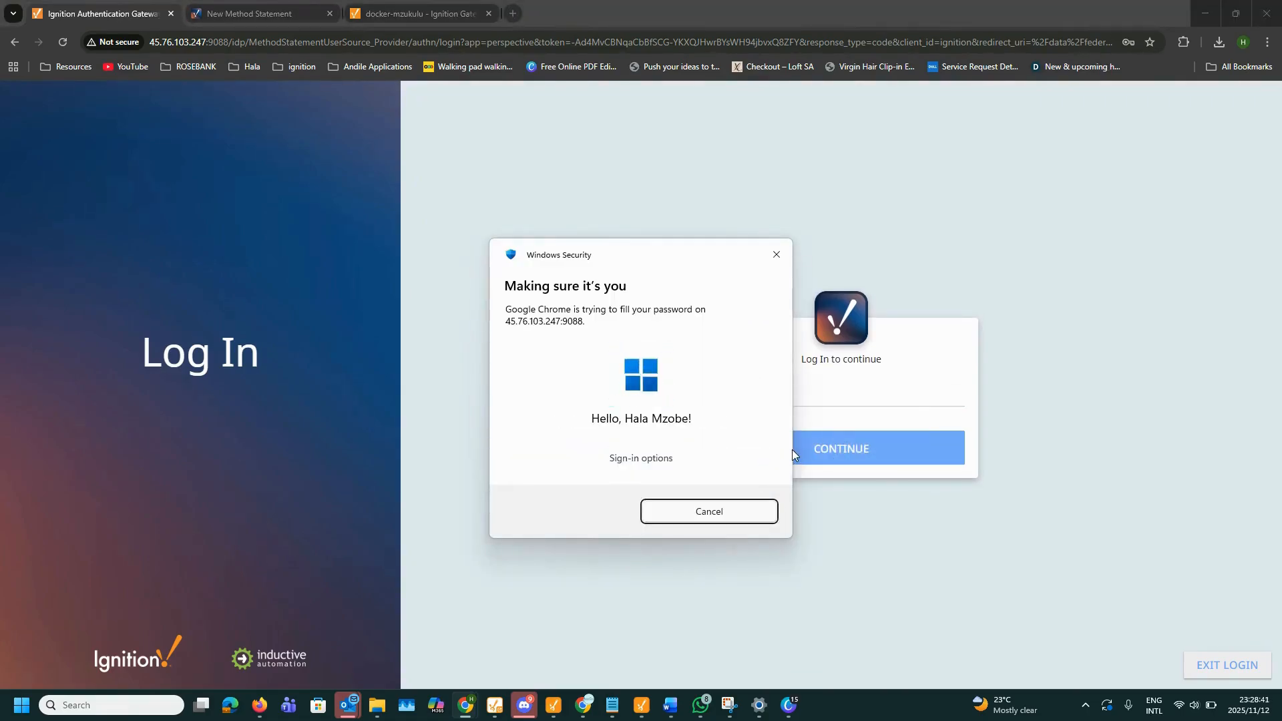
pyautogui.click(823, 461)
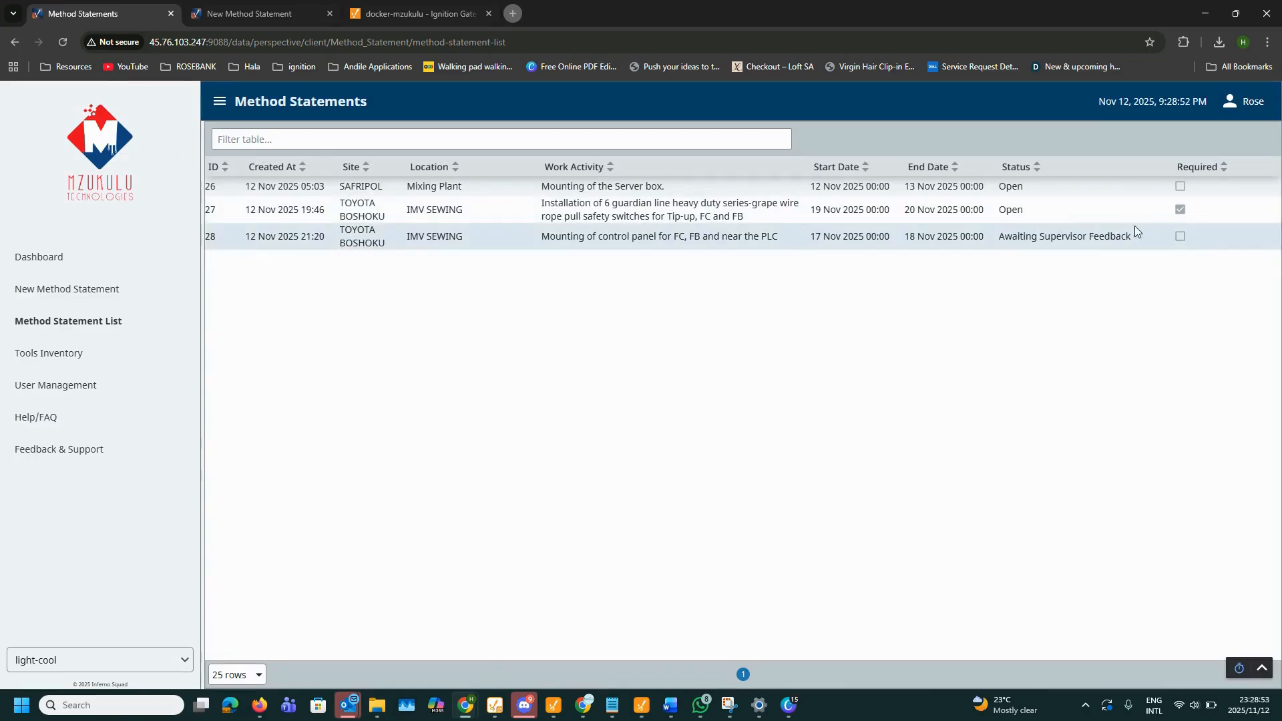
# Step: Open statement 27, tick Confirm Signiture and submit the worker's signature
pyautogui.click(1135, 217)
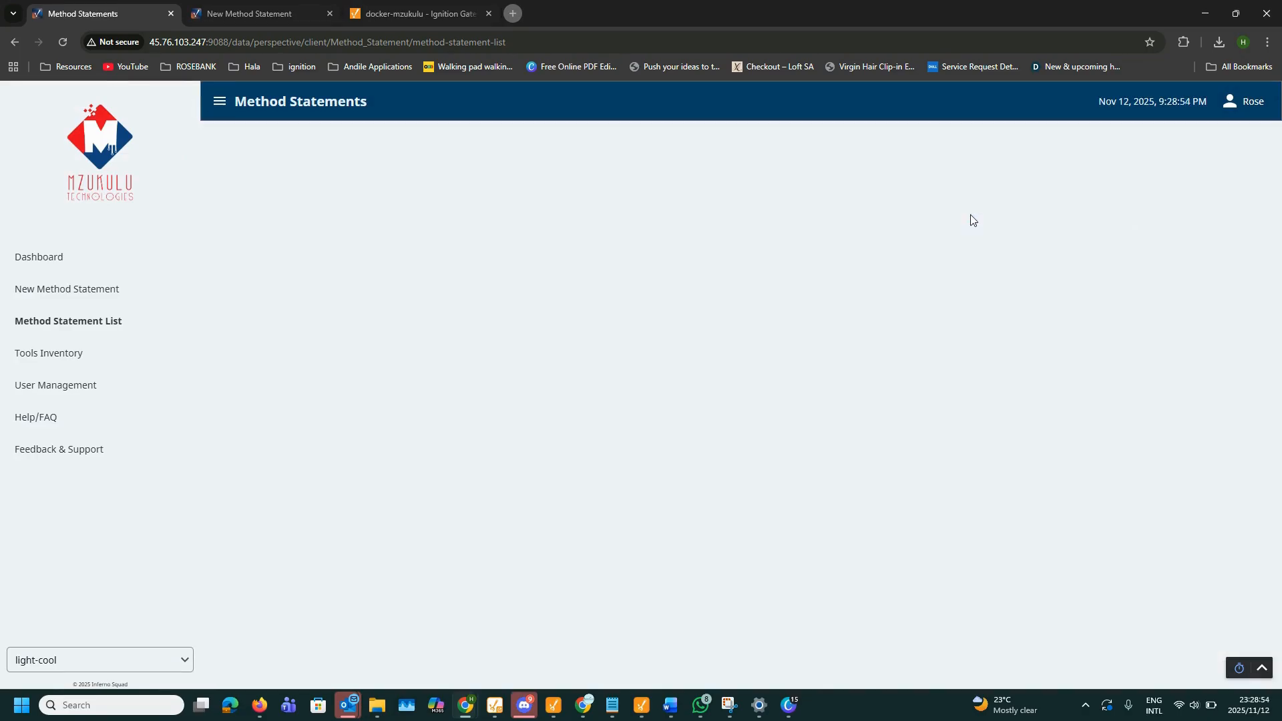
pyautogui.scroll(-5, 1081, 254)
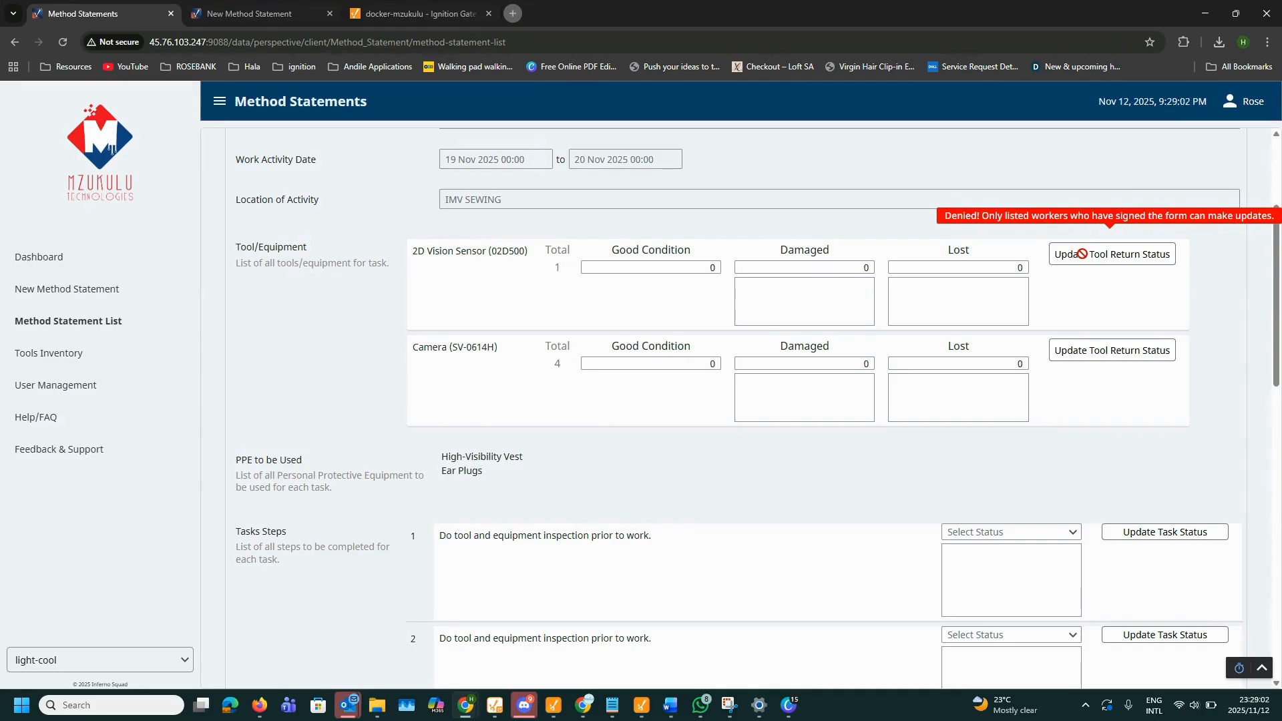
pyautogui.scroll(-9, 549, 455)
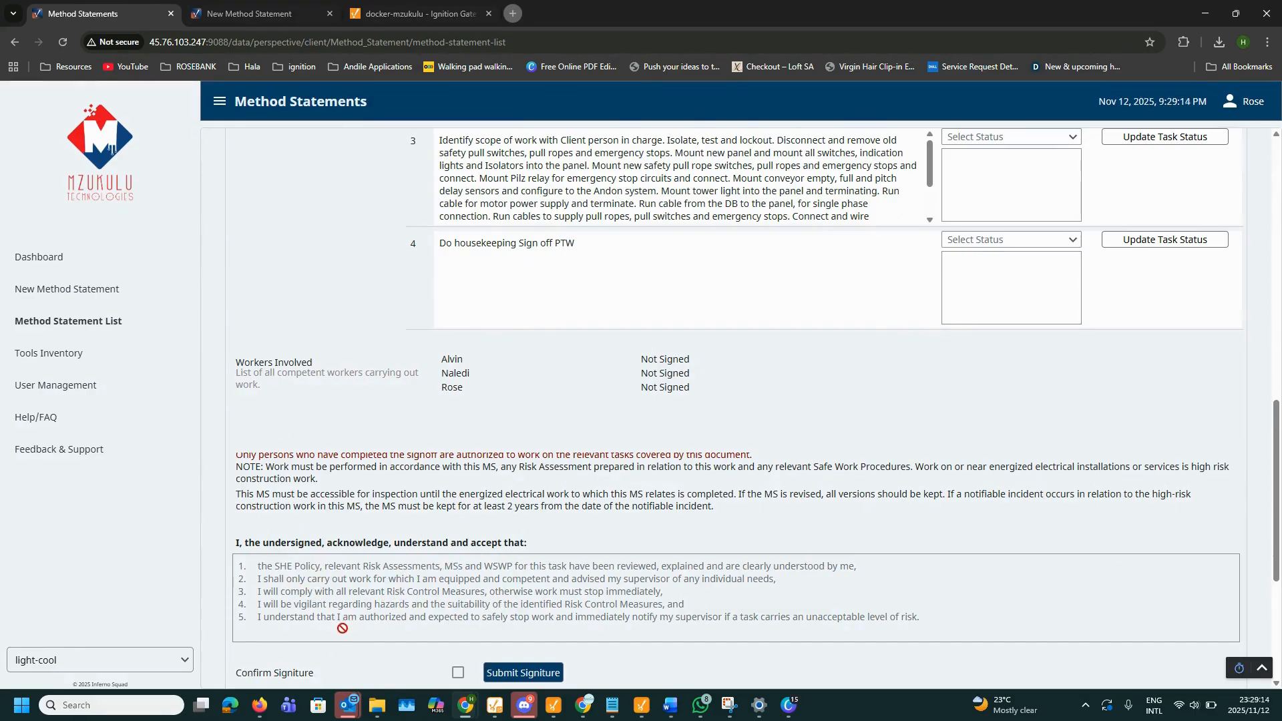
pyautogui.click(458, 672)
pyautogui.click(521, 675)
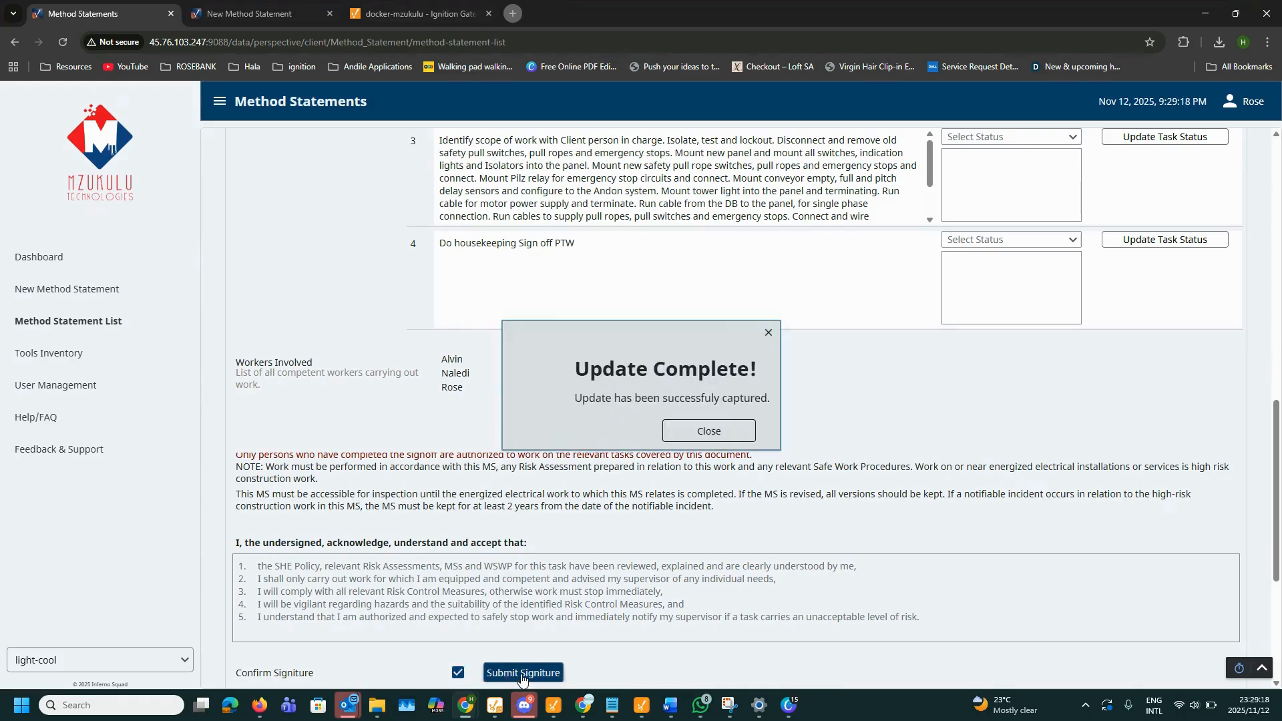
pyautogui.click(698, 443)
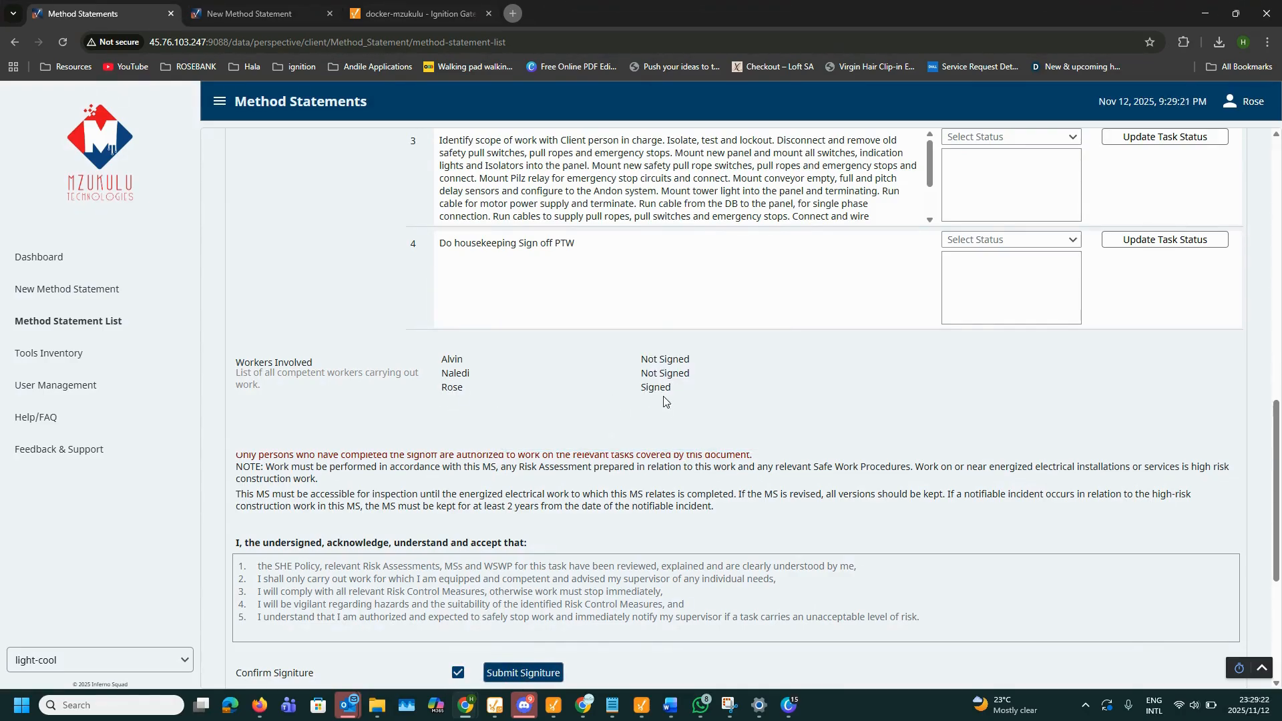
pyautogui.scroll(1, 660, 406)
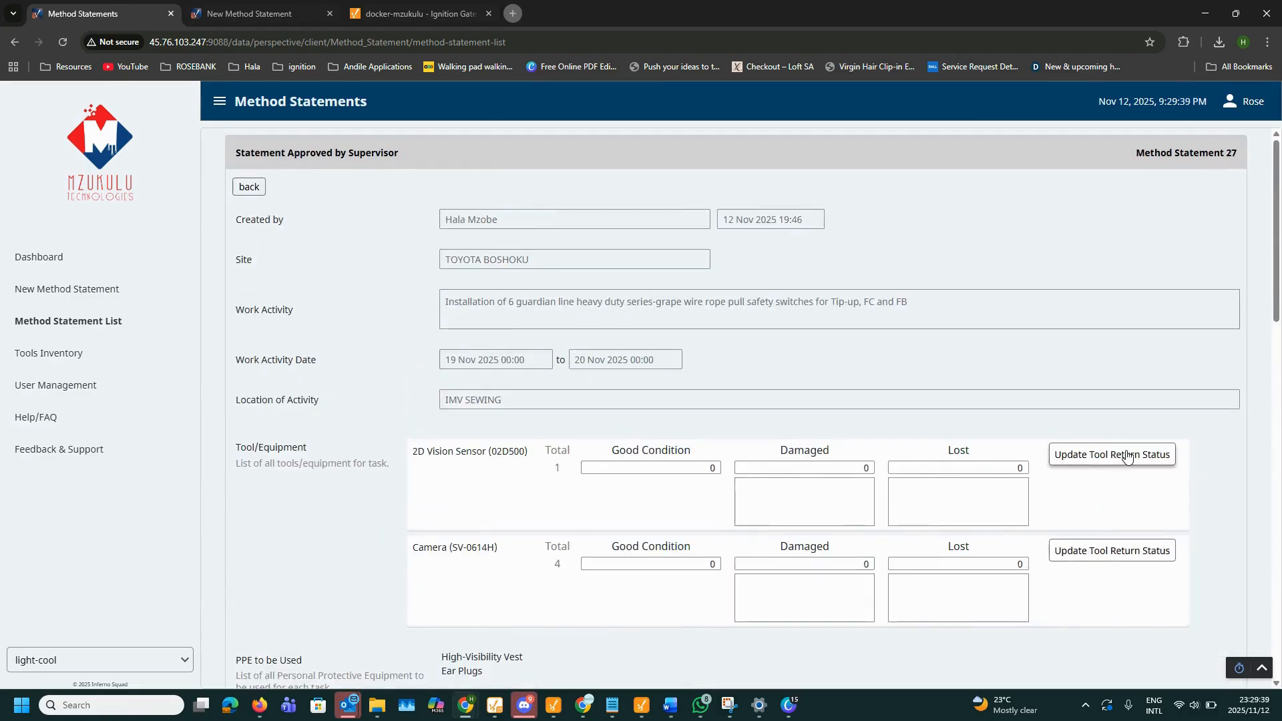
# Step: Edit the 2D Vision Sensor's good condition count and save its return status
pyautogui.scroll(-1, 768, 421)
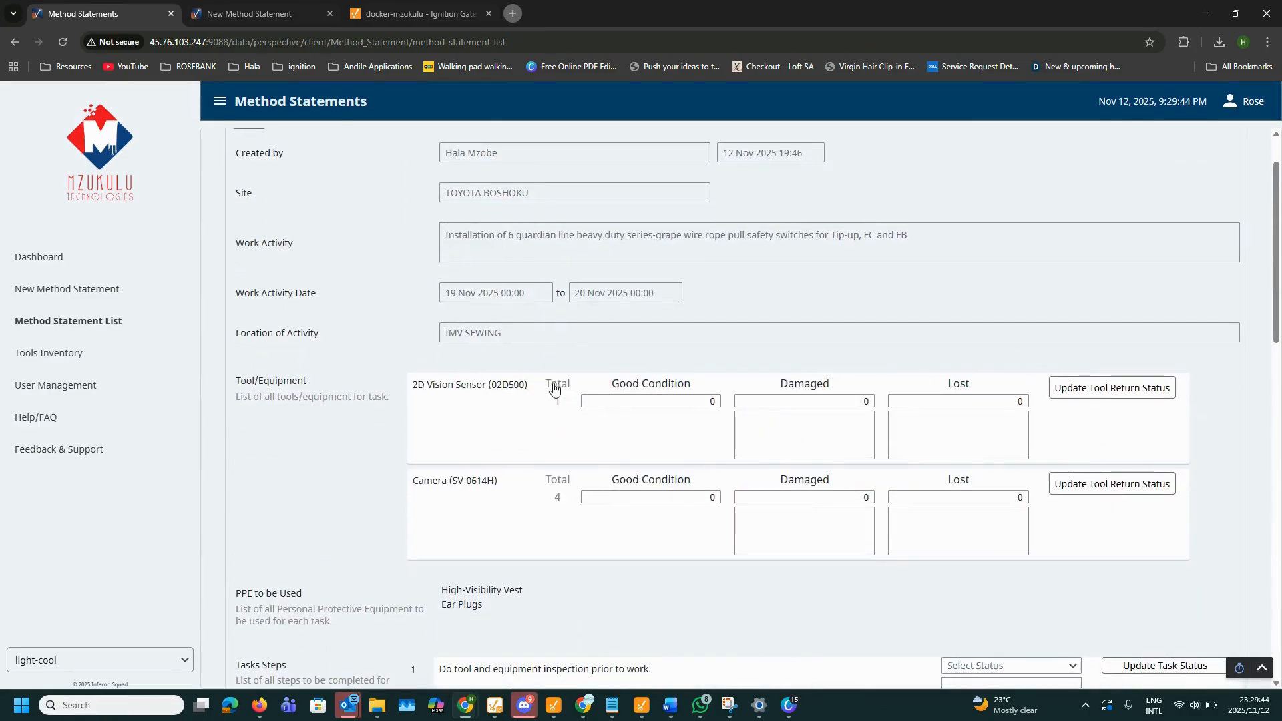
pyautogui.click(656, 400)
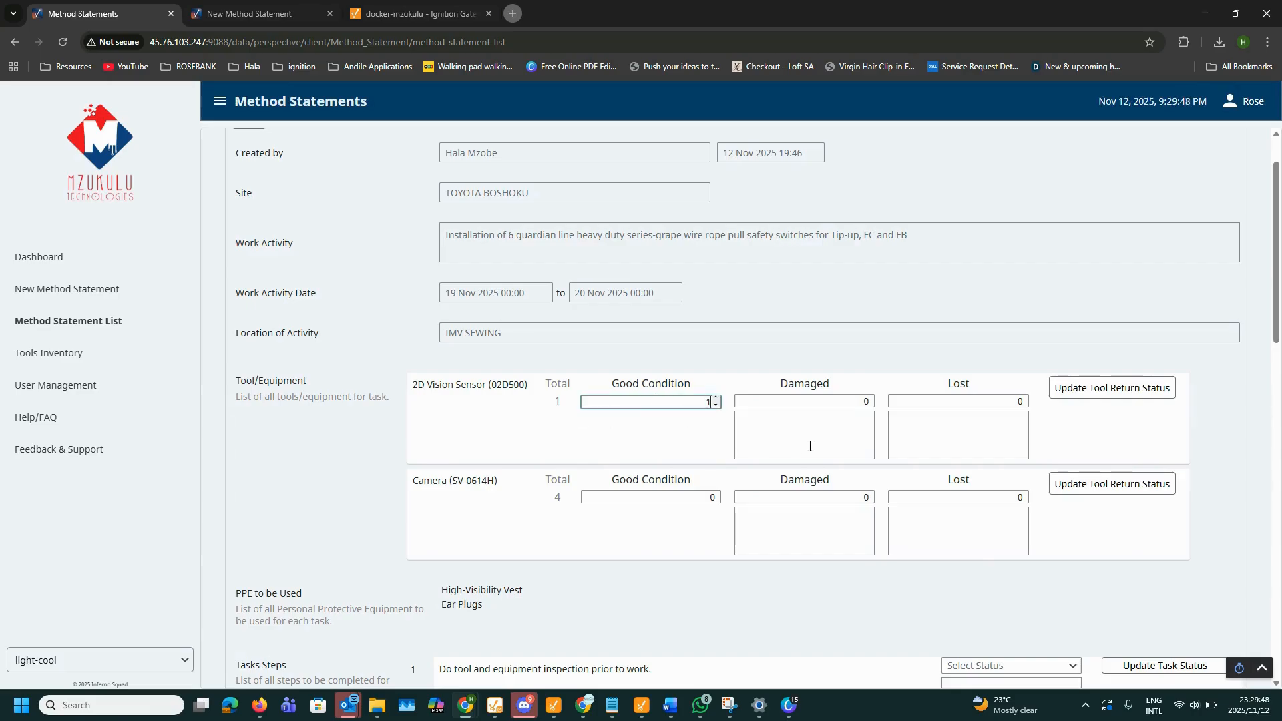
pyautogui.click(1073, 394)
pyautogui.click(689, 434)
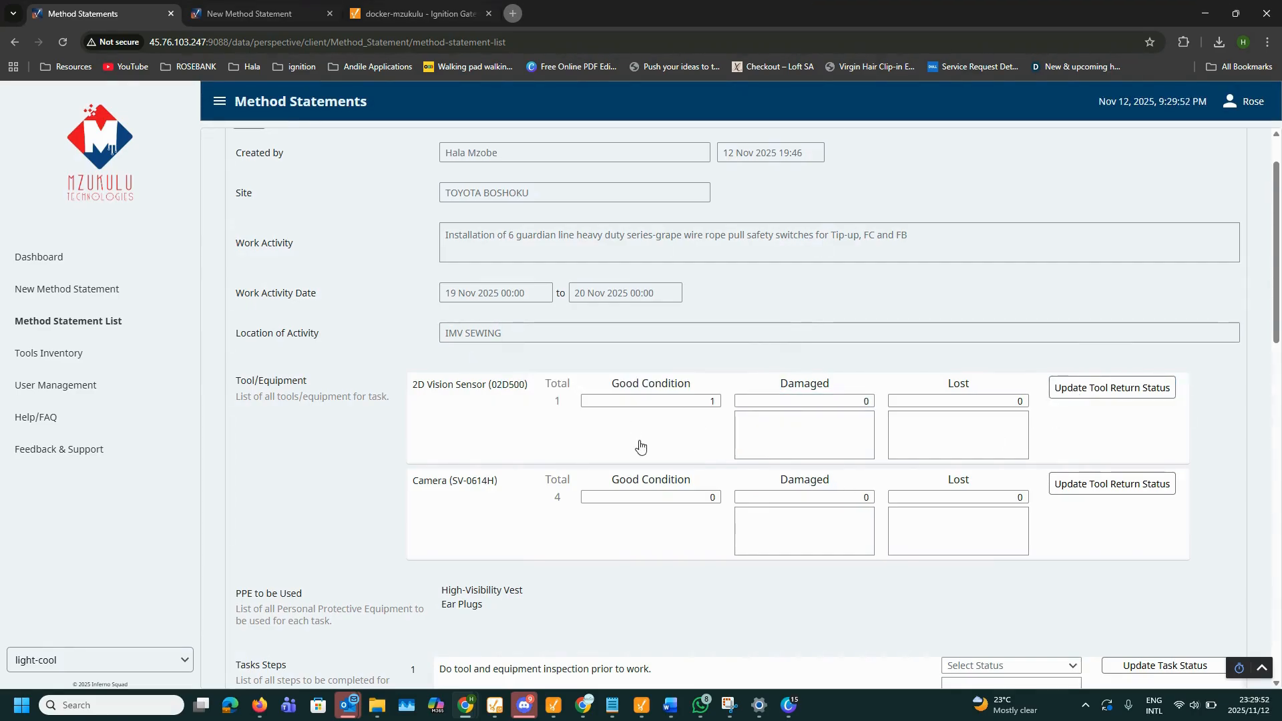
# Step: Set the 2D Vision Sensor's damaged count to 1 and good condition count to 0
pyautogui.click(805, 401)
pyautogui.press('BackSpace')
pyautogui.write('1')
pyautogui.click(717, 414)
pyautogui.click(841, 402)
pyautogui.click(686, 402)
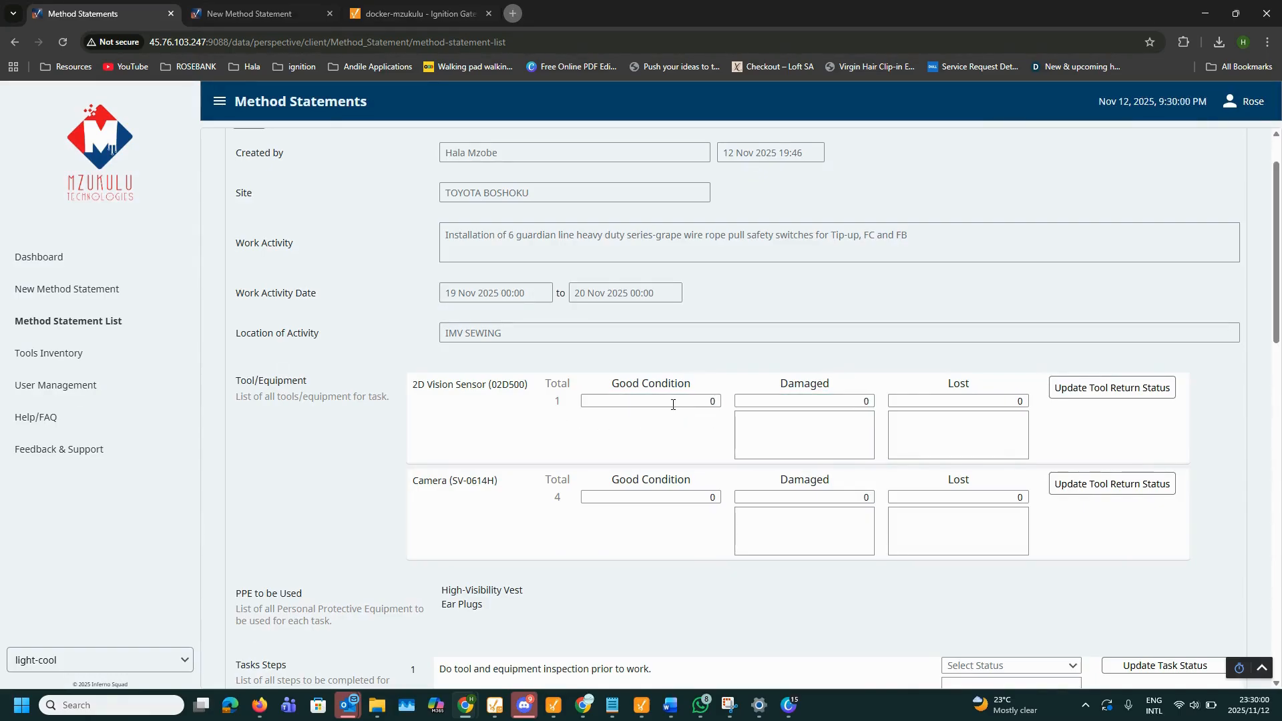
pyautogui.click(868, 401)
pyautogui.press('BackSpace')
pyautogui.write('1')
# Step: Add the damage comment 'Dropped from height' and save the sensor's return status
pyautogui.click(775, 433)
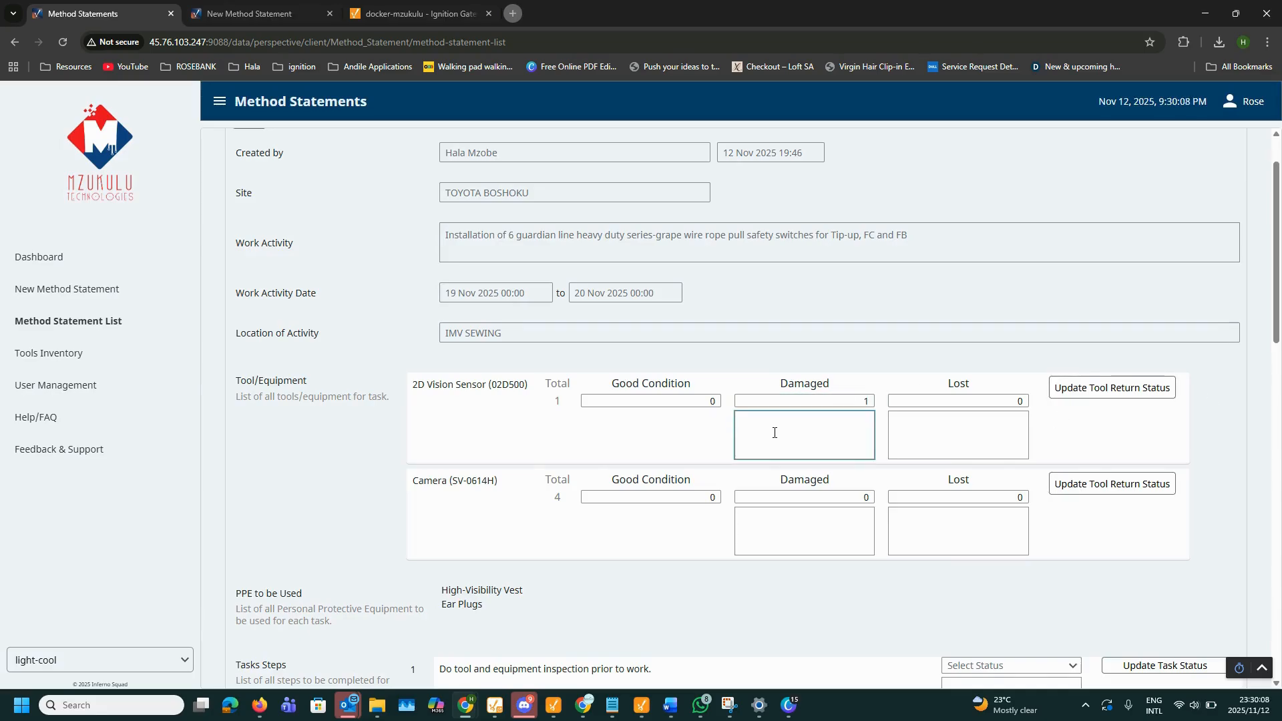
pyautogui.write('Drope')
pyautogui.press('BackSpace')
pyautogui.write('ped')
pyautogui.click(1089, 390)
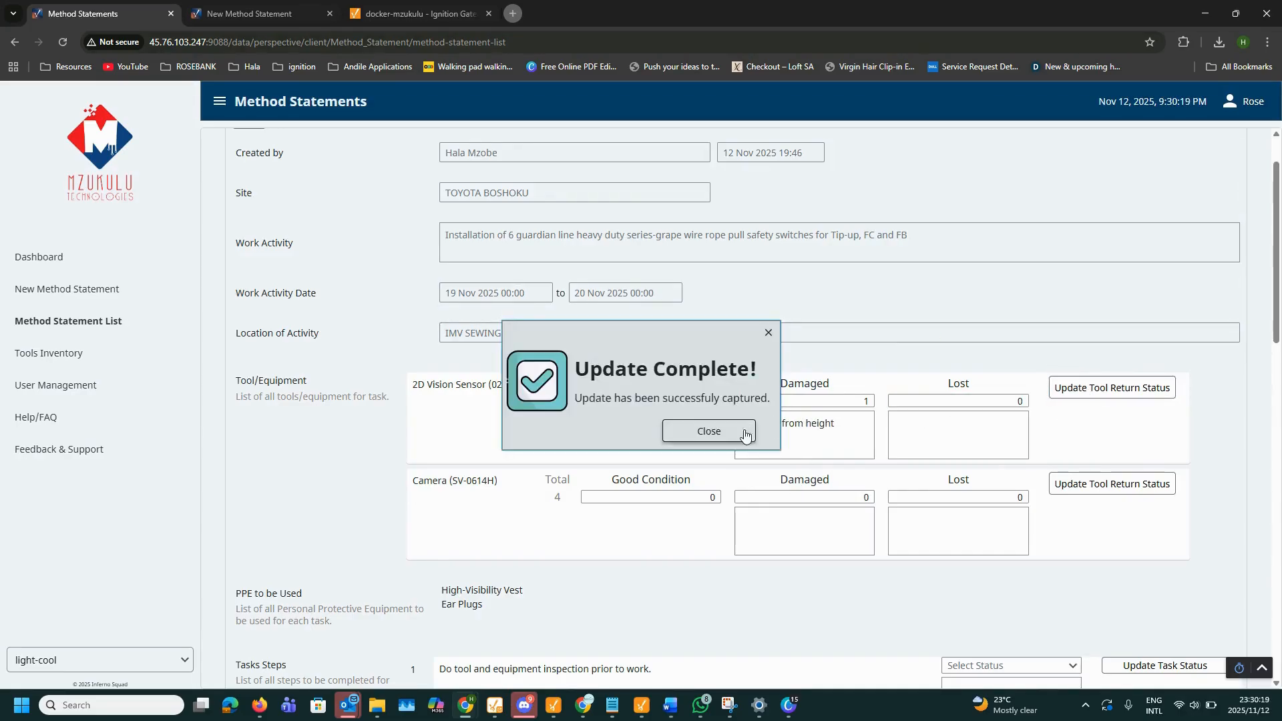
pyautogui.click(708, 434)
# Step: Go back to the Method Statement List and reopen statement 27
pyautogui.click(85, 367)
pyautogui.click(89, 324)
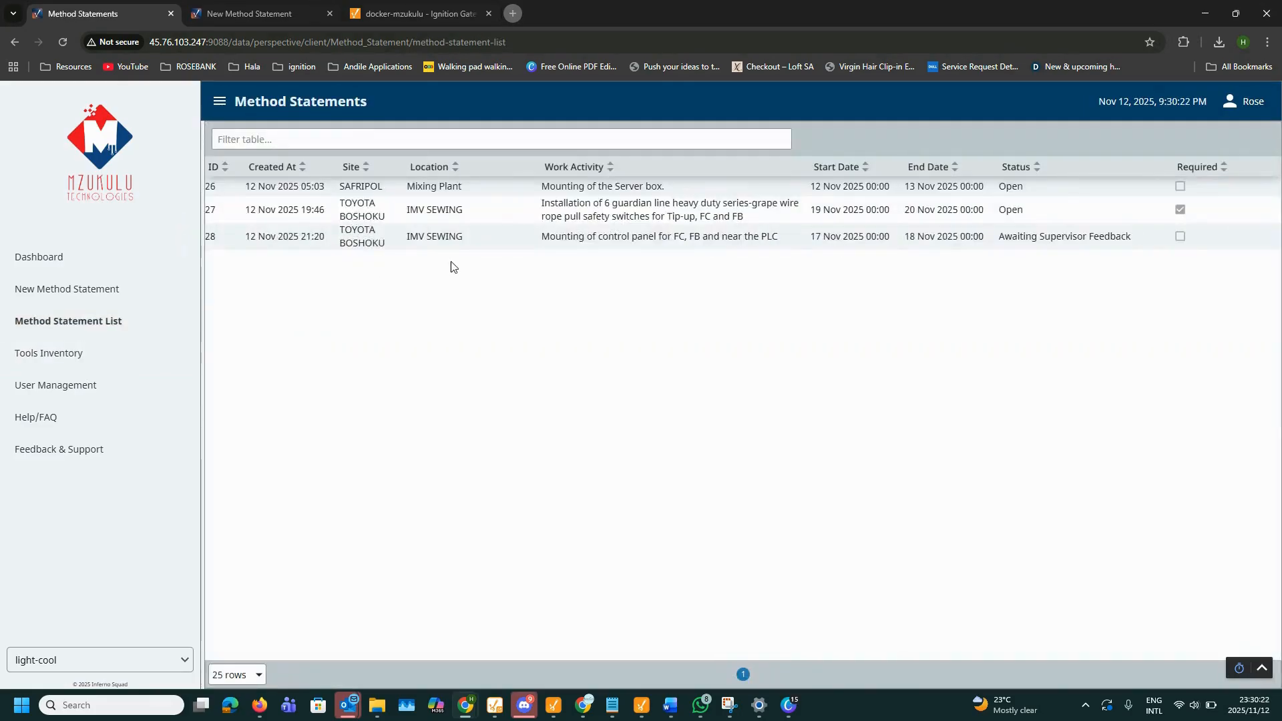
pyautogui.click(474, 214)
# Step: Mark tasks 1 and 2 of statement 27 as Completed and save each
pyautogui.scroll(-1, 691, 378)
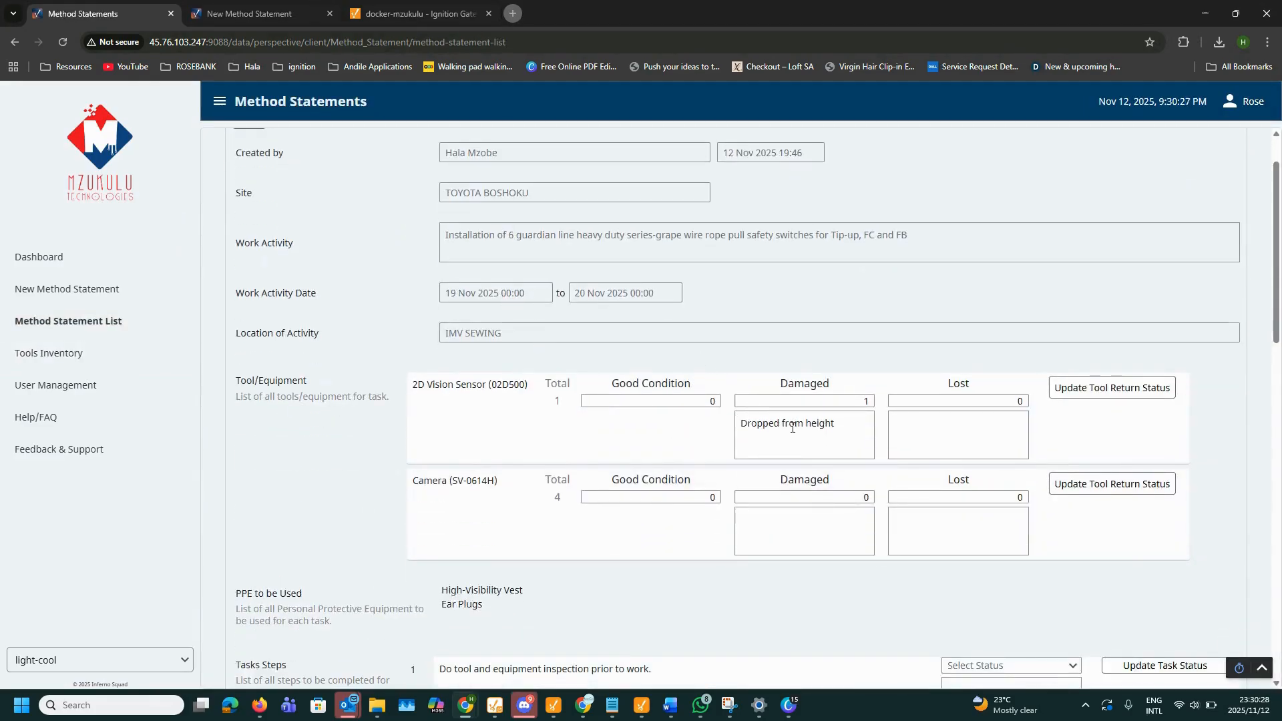
pyautogui.scroll(-3, 792, 428)
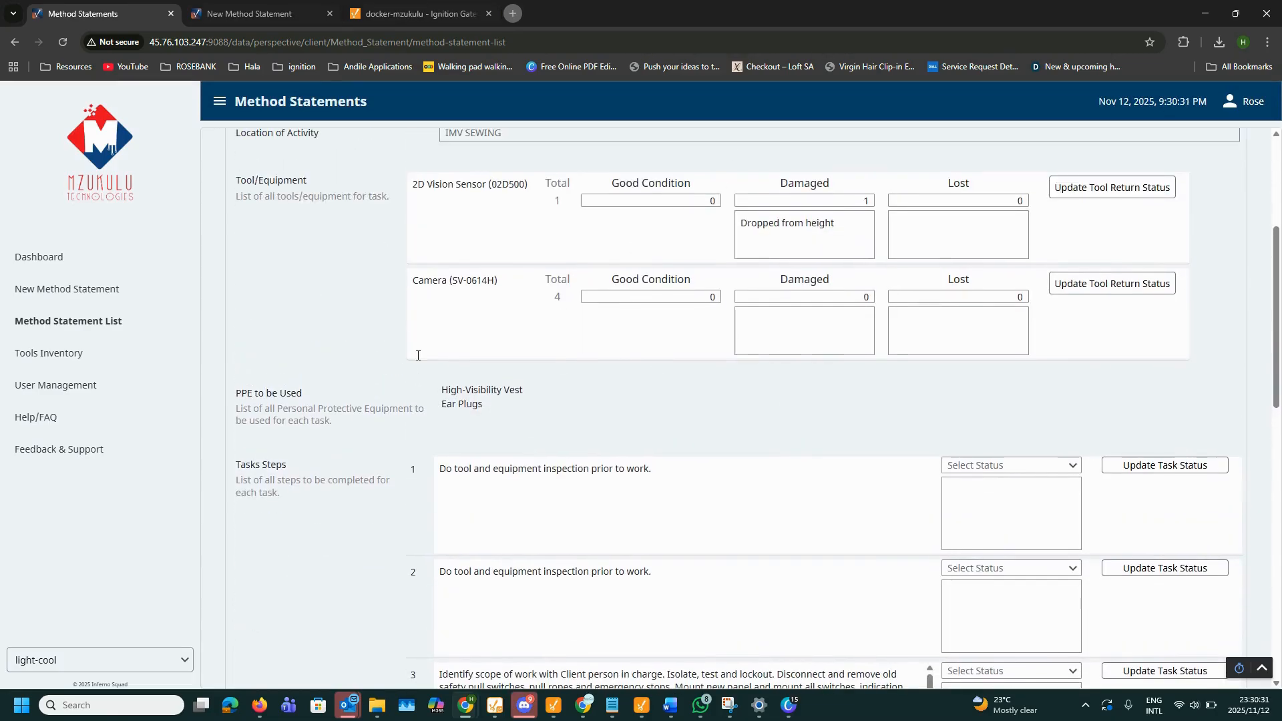
pyautogui.scroll(-2, 410, 384)
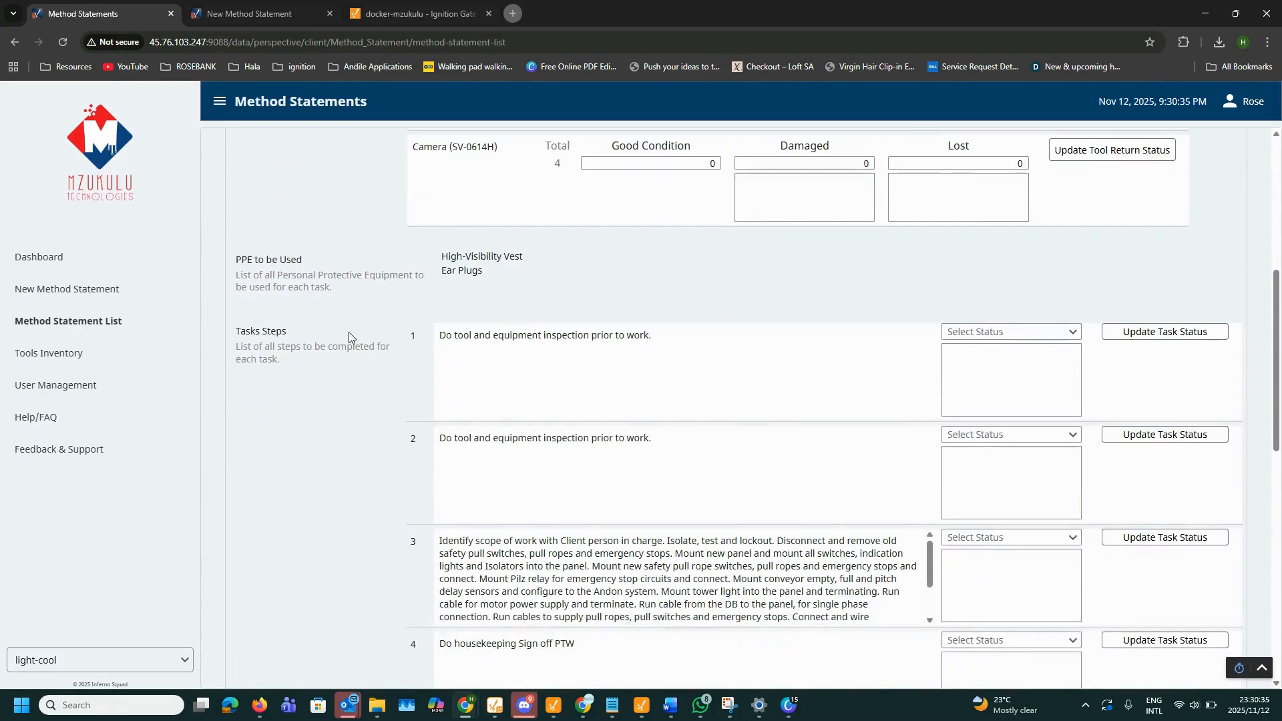
pyautogui.click(964, 334)
pyautogui.click(972, 358)
pyautogui.click(1128, 334)
pyautogui.click(707, 435)
pyautogui.click(1045, 435)
pyautogui.click(1015, 473)
pyautogui.click(1158, 434)
pyautogui.click(736, 446)
# Step: Mark task 3 as Cannot Be Completed with comment 'Time constraints' and save it
pyautogui.scroll(-1, 735, 437)
pyautogui.scroll(-2, 735, 437)
pyautogui.click(995, 337)
pyautogui.click(990, 379)
pyautogui.click(985, 365)
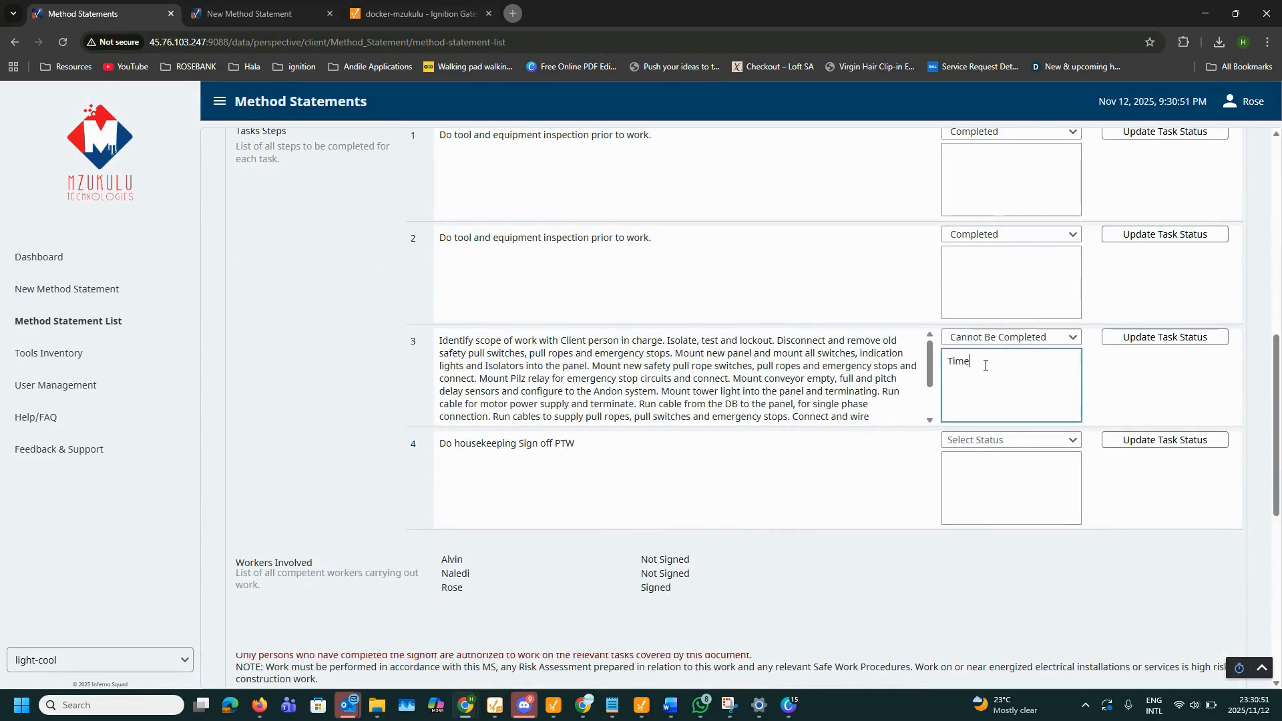
pyautogui.press('Tab')
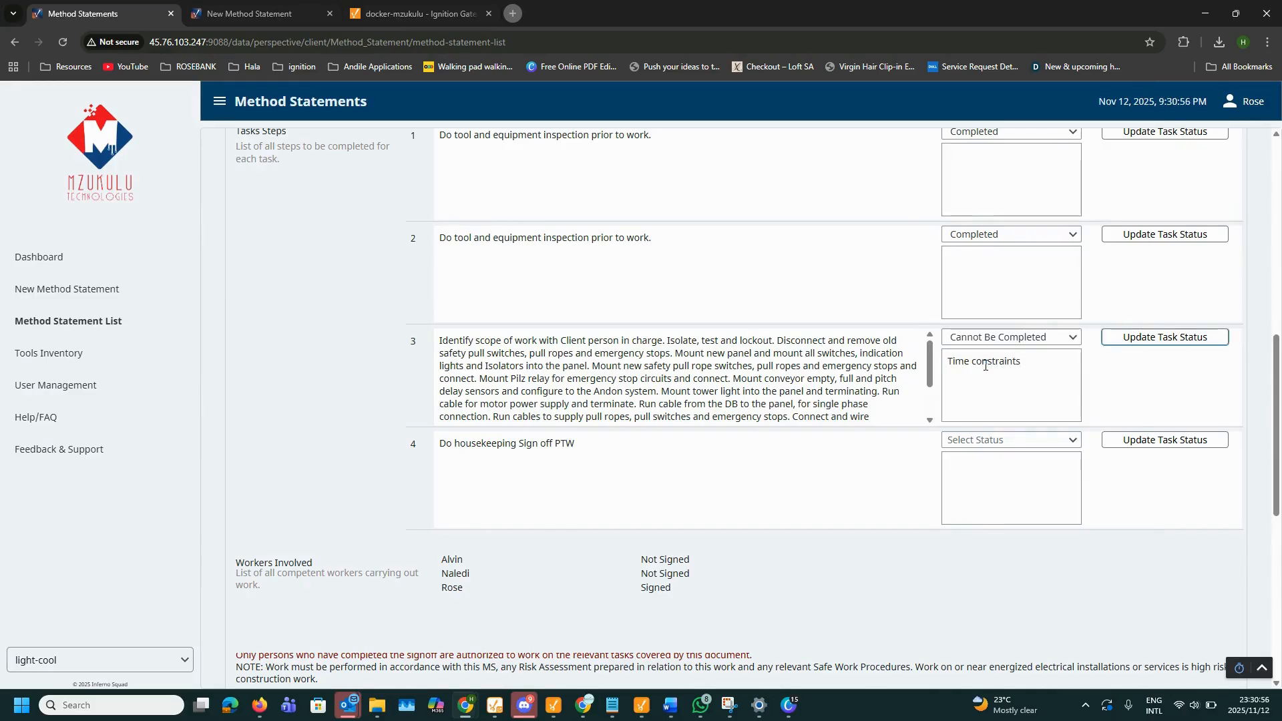
pyautogui.click(1118, 350)
pyautogui.click(705, 430)
# Step: Mark task 4 as Completed, save it, and return to the Method Statement List
pyautogui.click(990, 440)
pyautogui.click(970, 463)
pyautogui.click(1149, 440)
pyautogui.click(705, 431)
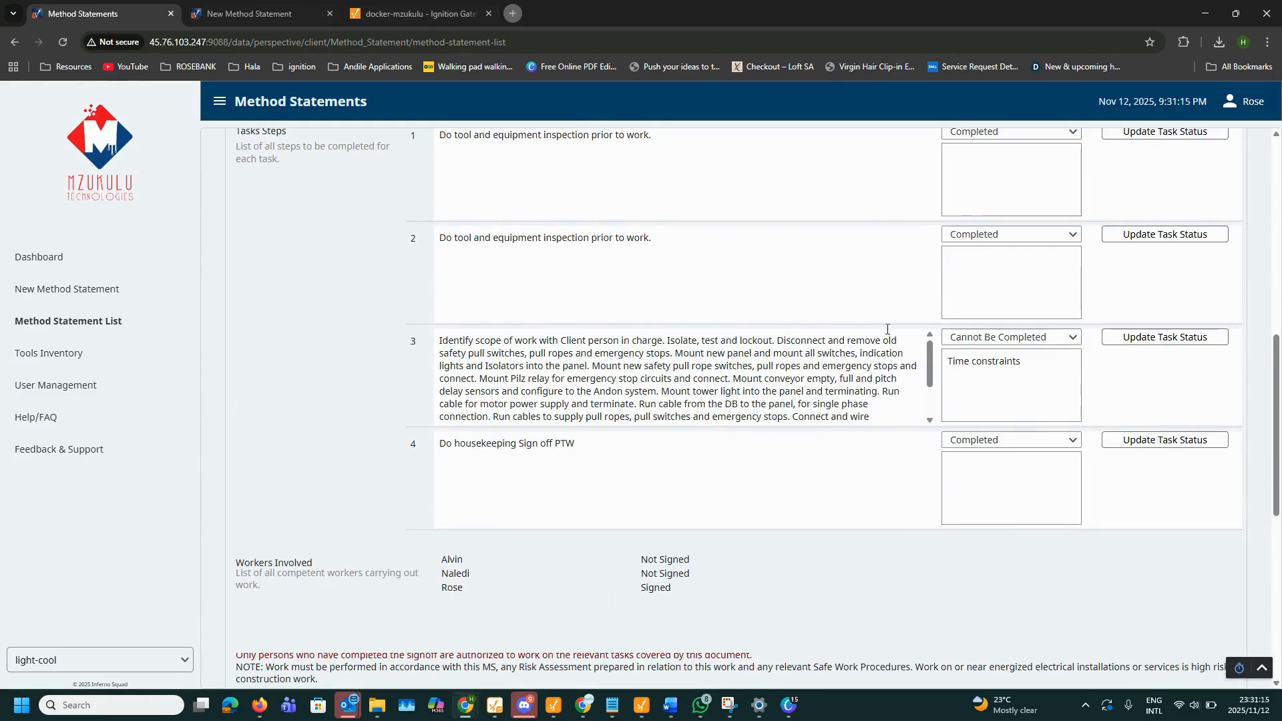
pyautogui.scroll(-4, 595, 571)
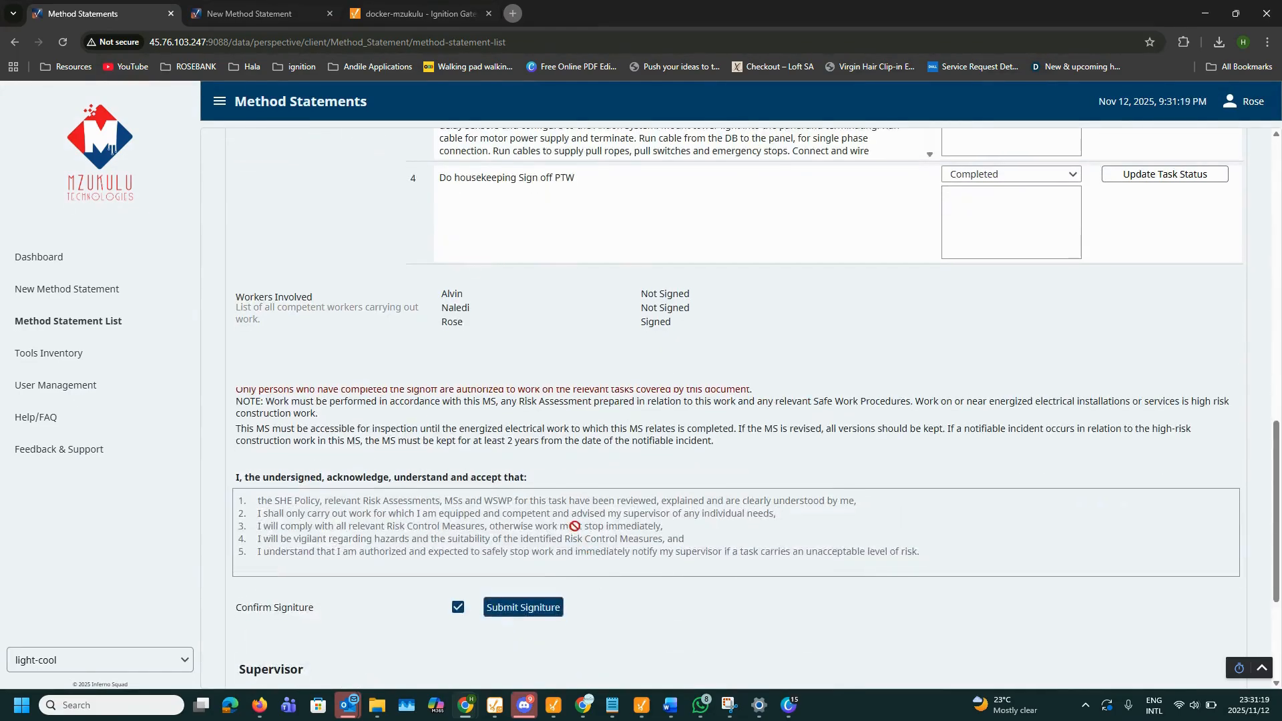
pyautogui.scroll(4, 574, 526)
pyautogui.click(63, 321)
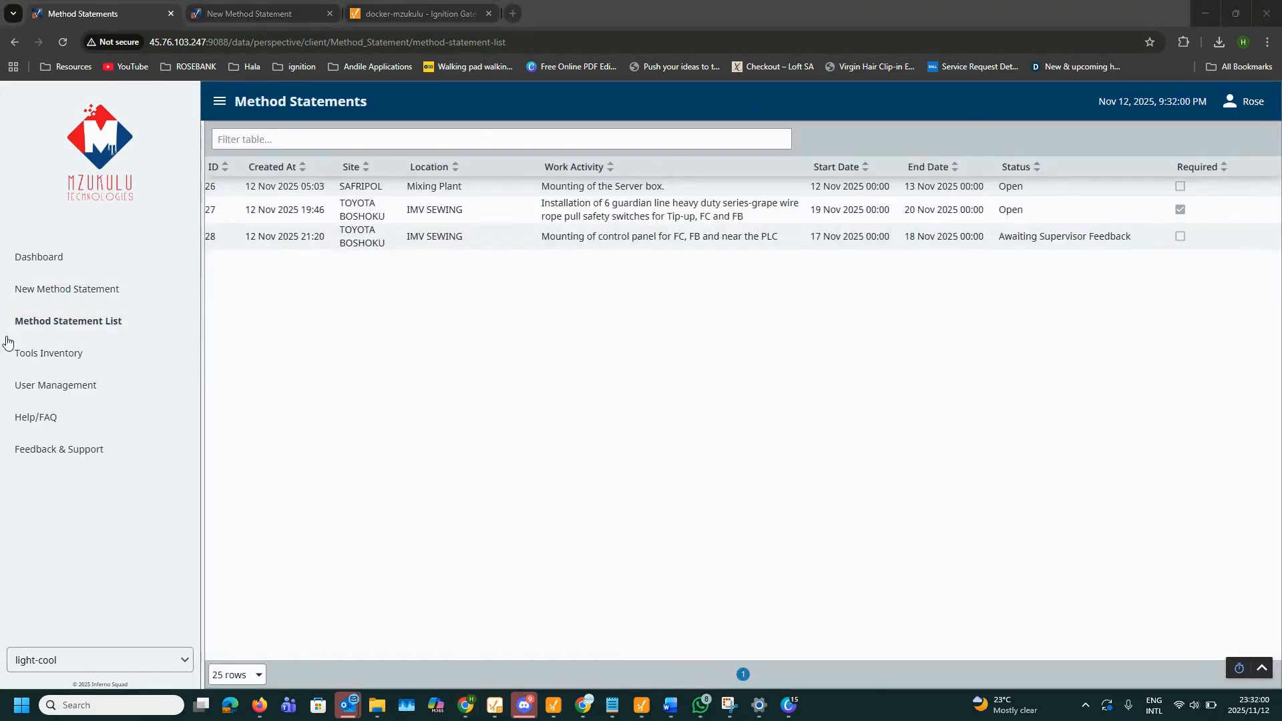
# Step: Log out and sign back in as another user with the saved Chrome password
pyautogui.click(1255, 104)
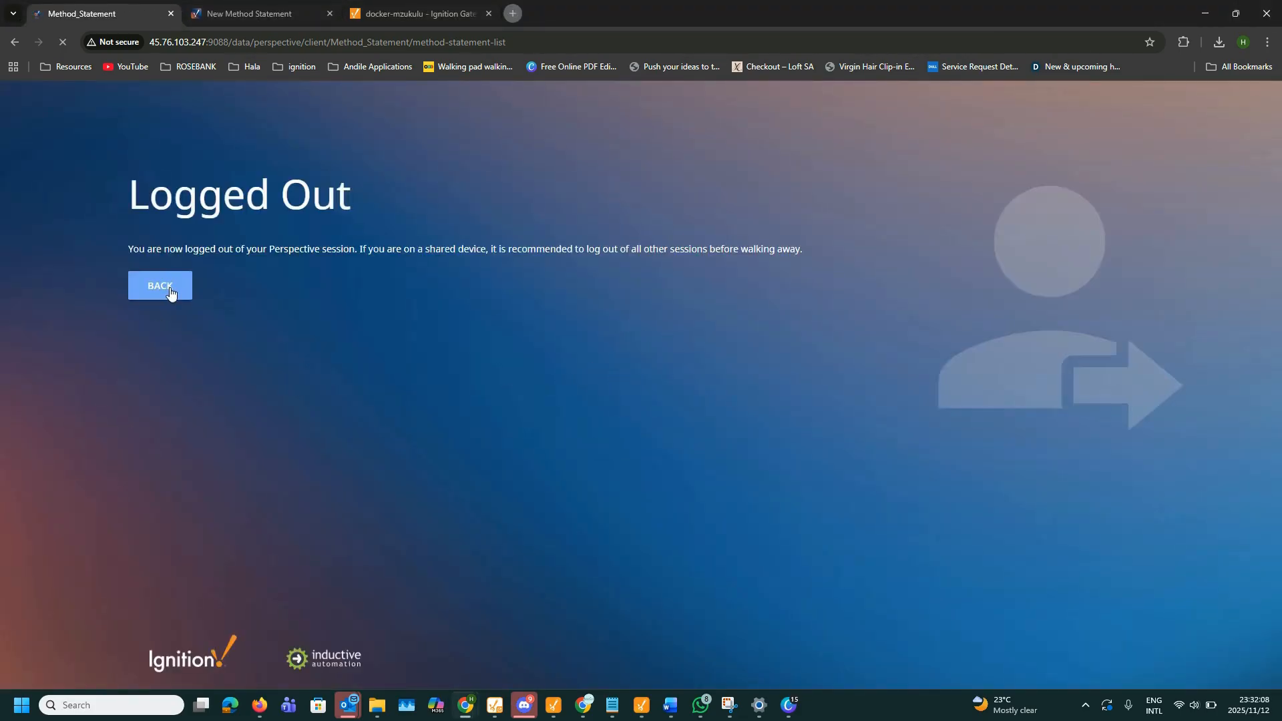
pyautogui.click(170, 292)
pyautogui.click(862, 437)
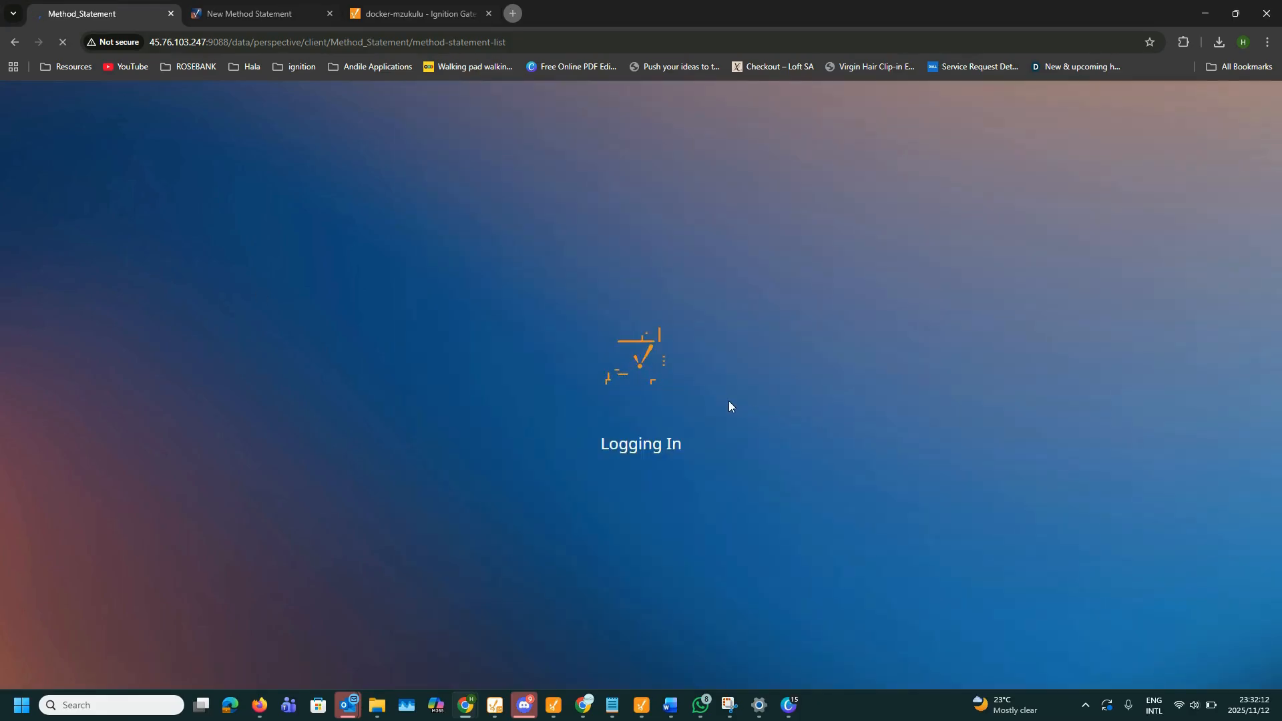
pyautogui.write('Maka')
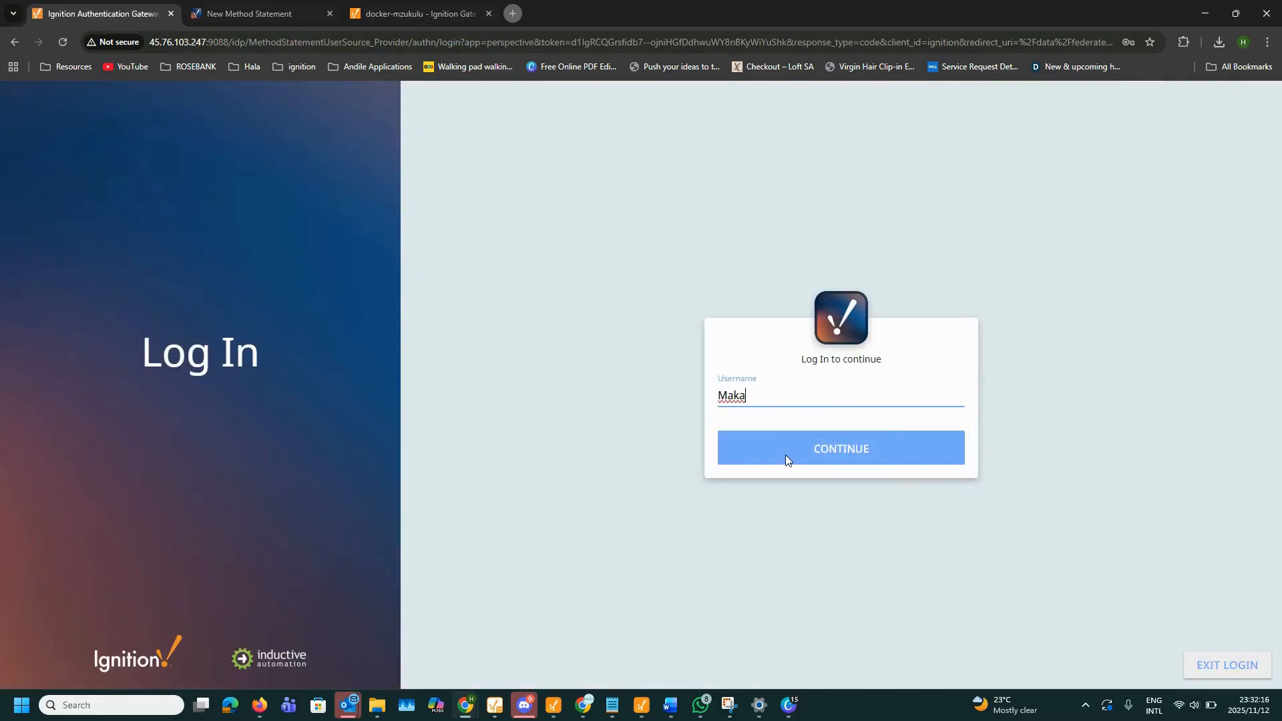
pyautogui.click(795, 456)
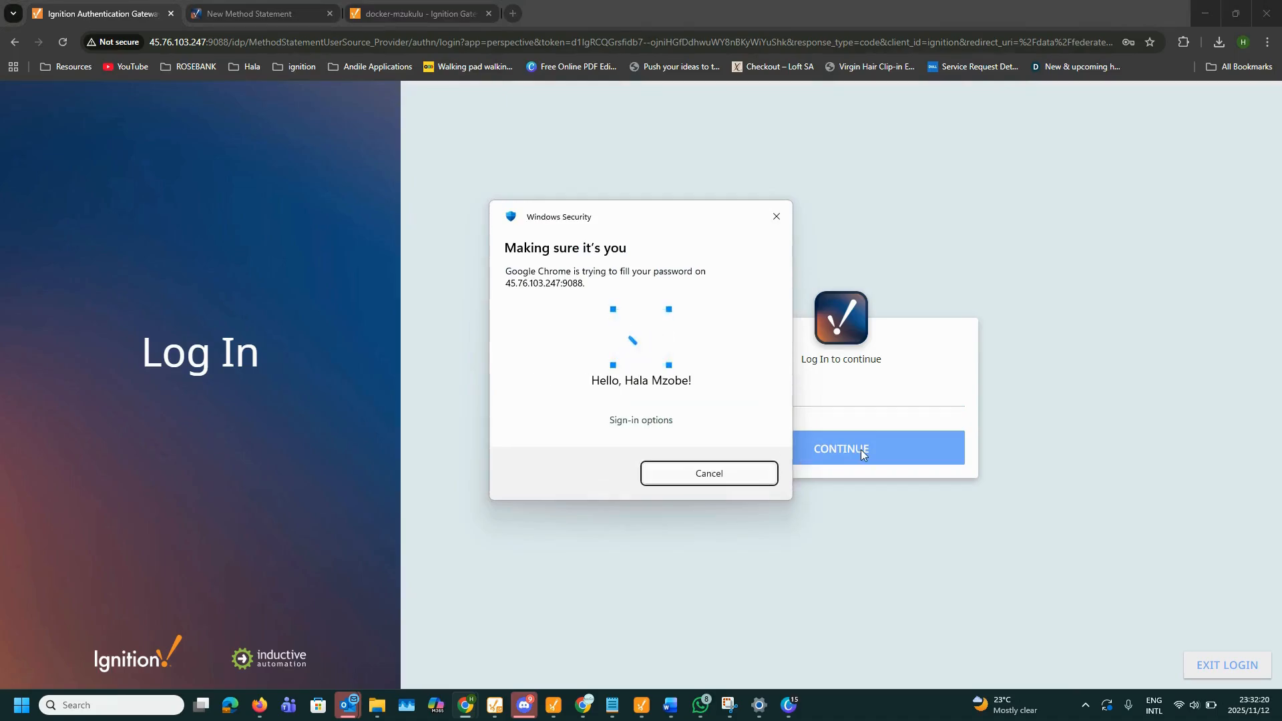
pyautogui.click(861, 450)
pyautogui.click(860, 455)
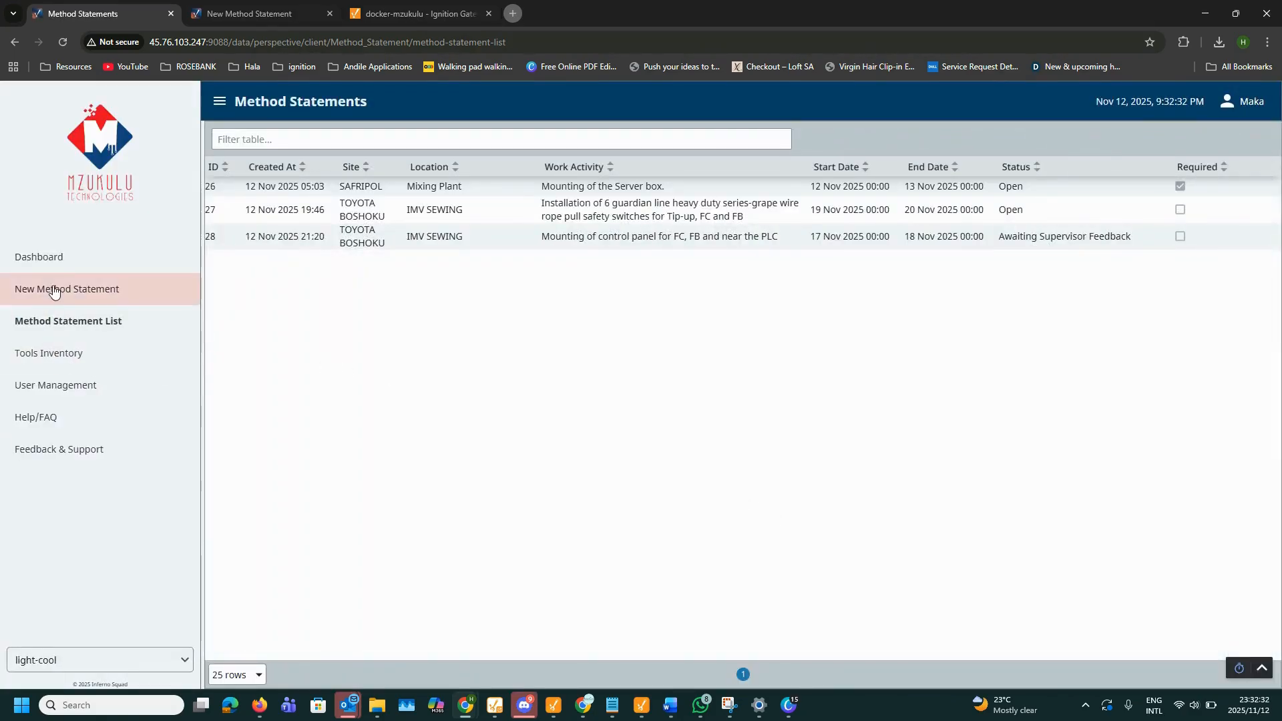
# Step: Add a new tool 'Hammer HD45' with brand Alko to the Tools Inventory
pyautogui.click(59, 292)
pyautogui.click(100, 353)
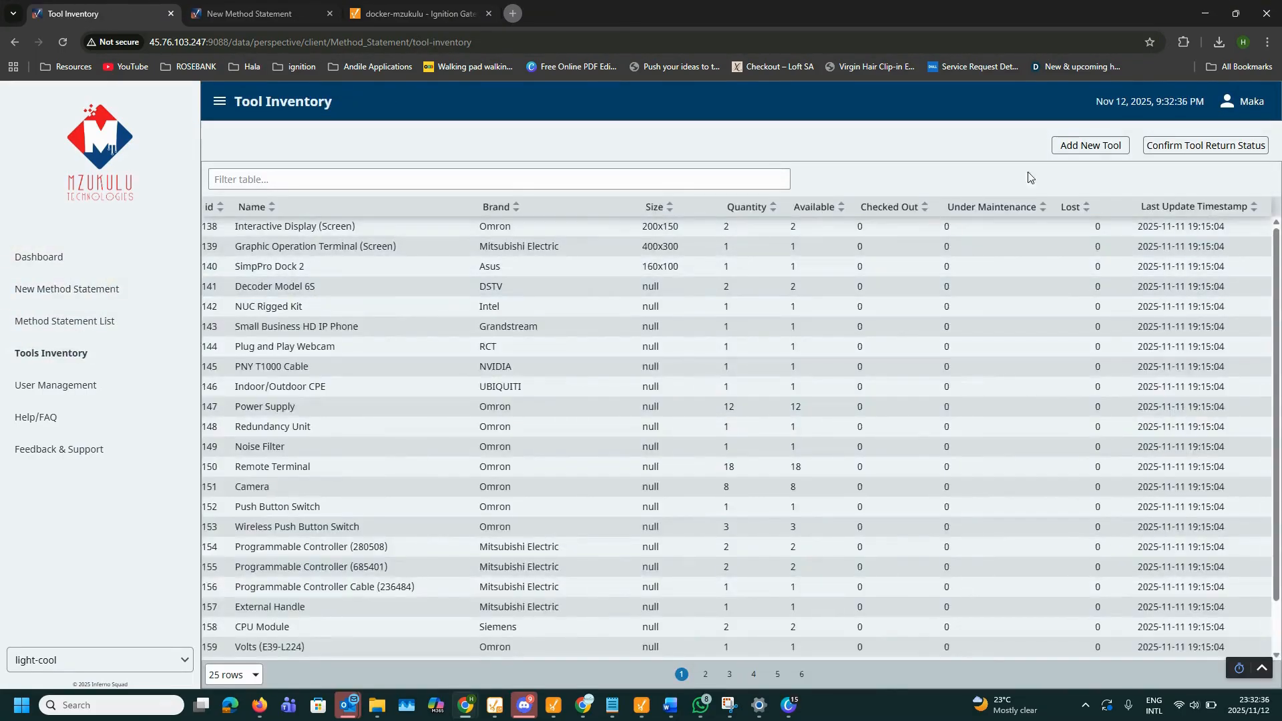
pyautogui.click(1090, 145)
pyautogui.click(609, 319)
pyautogui.write('Hammer')
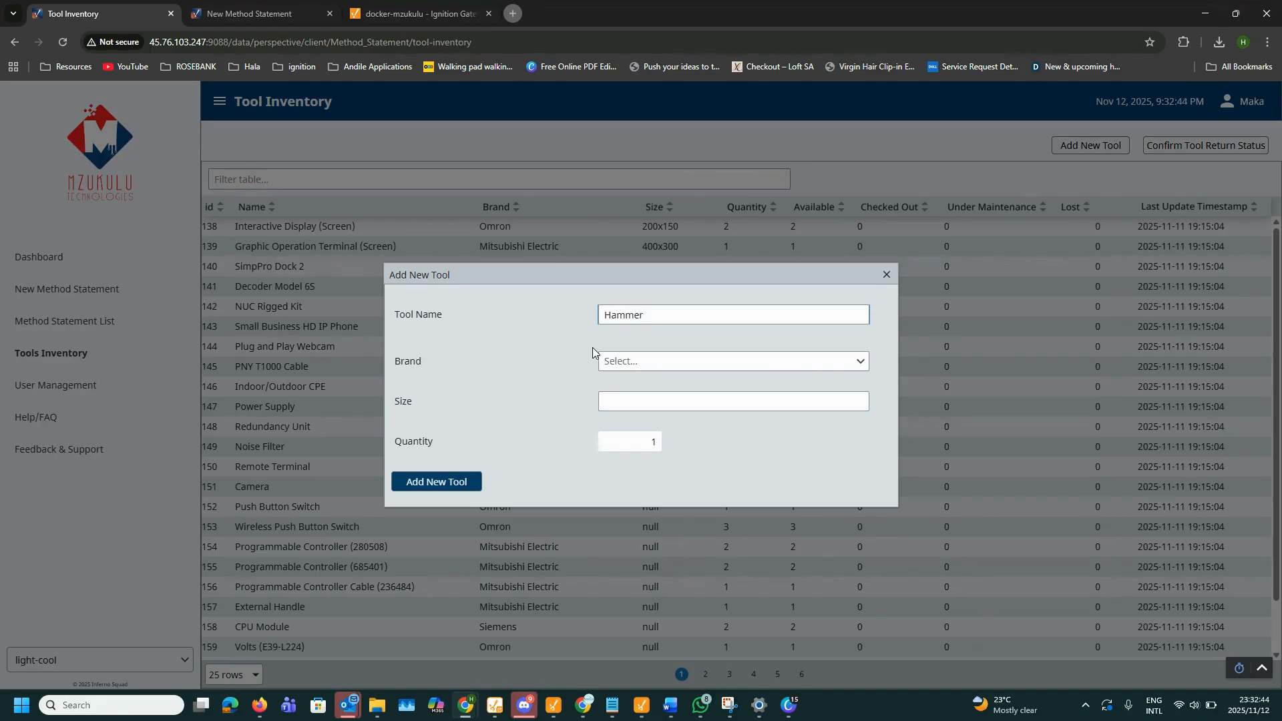
pyautogui.write(' HD45')
pyautogui.click(629, 364)
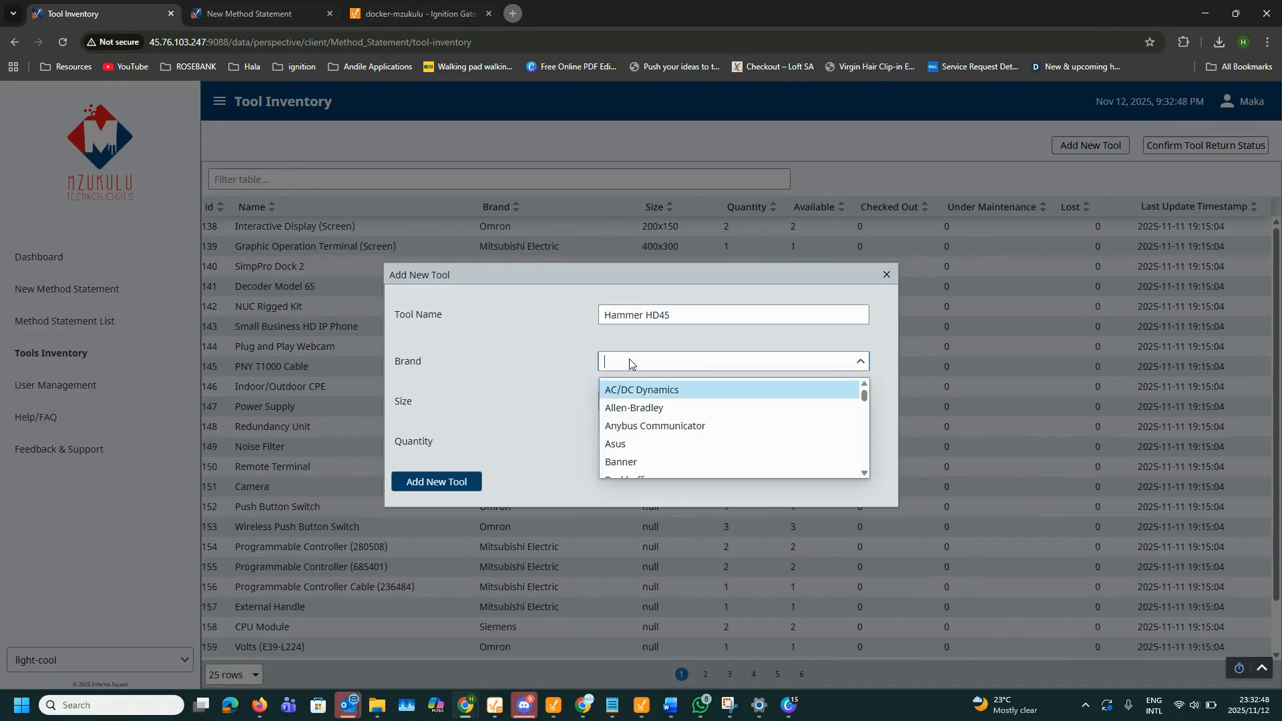
pyautogui.scroll(-3, 638, 401)
pyautogui.click(630, 364)
pyautogui.write('Alko')
pyautogui.click(617, 393)
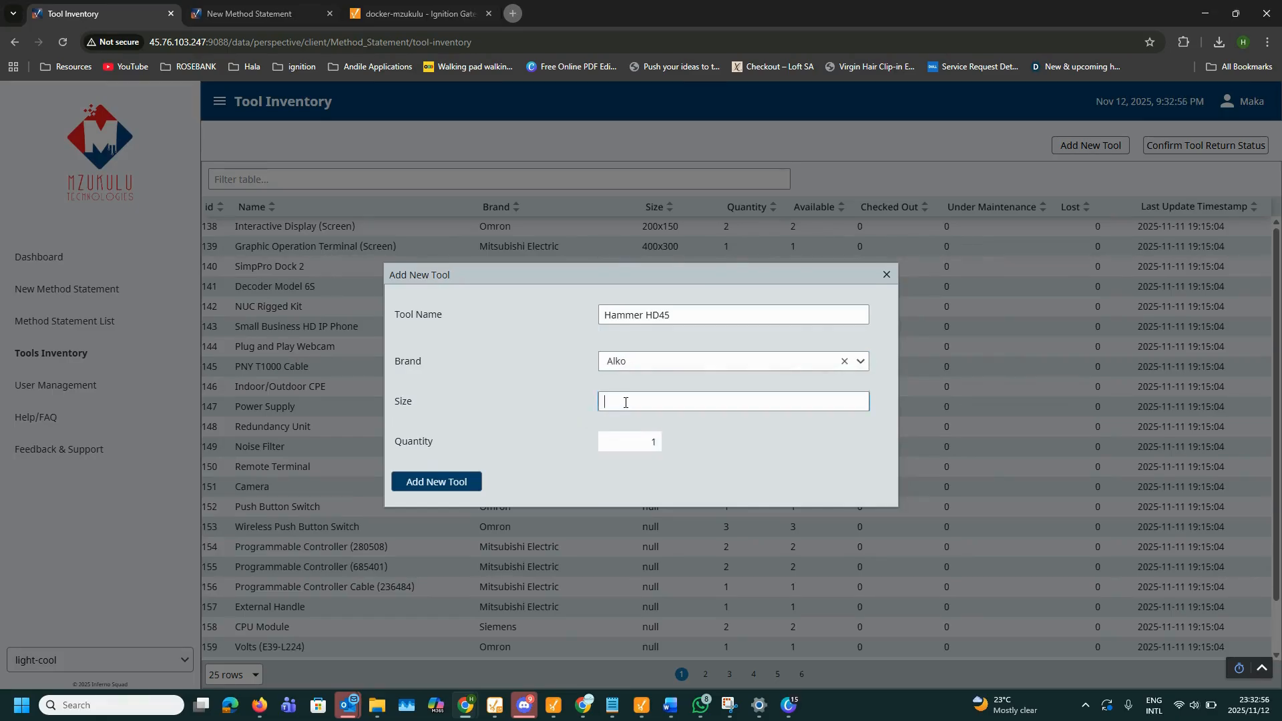
pyautogui.click(428, 481)
pyautogui.click(681, 431)
pyautogui.click(888, 272)
# Step: Filter the tool table by 'hamm' and review the Hammer HD45 entry
pyautogui.click(451, 180)
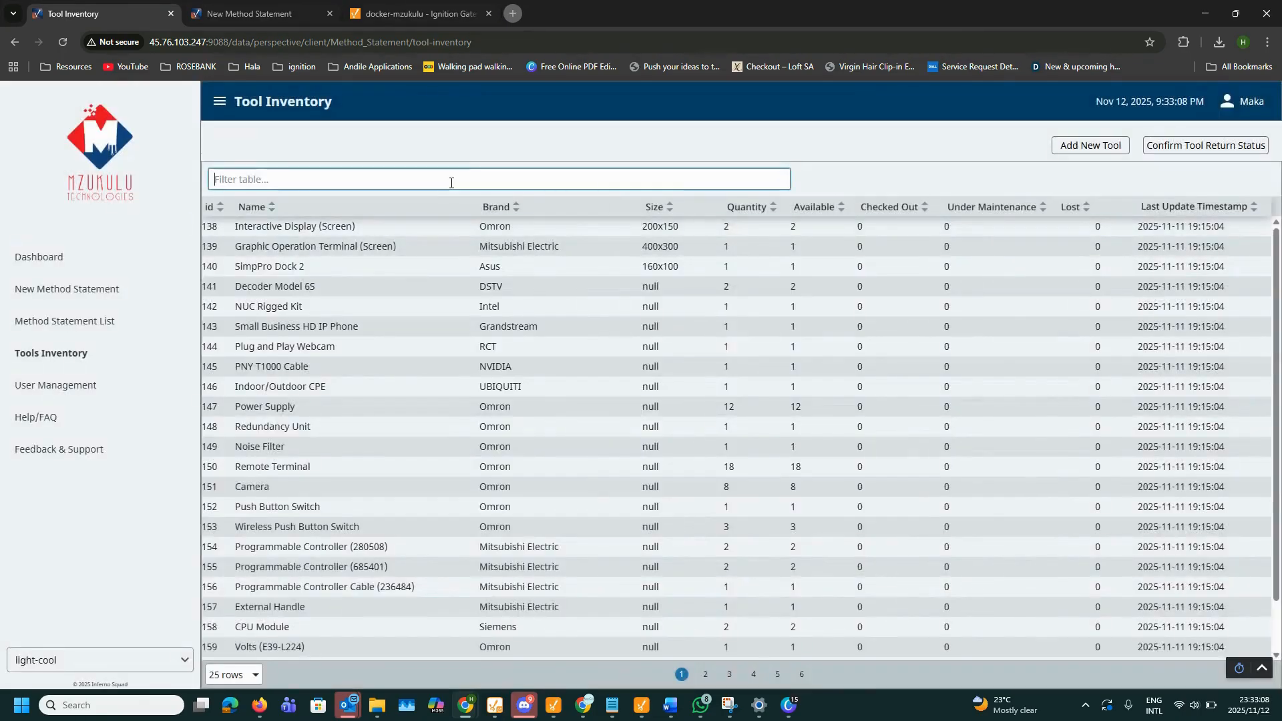
pyautogui.write('hamm')
pyautogui.click(260, 227)
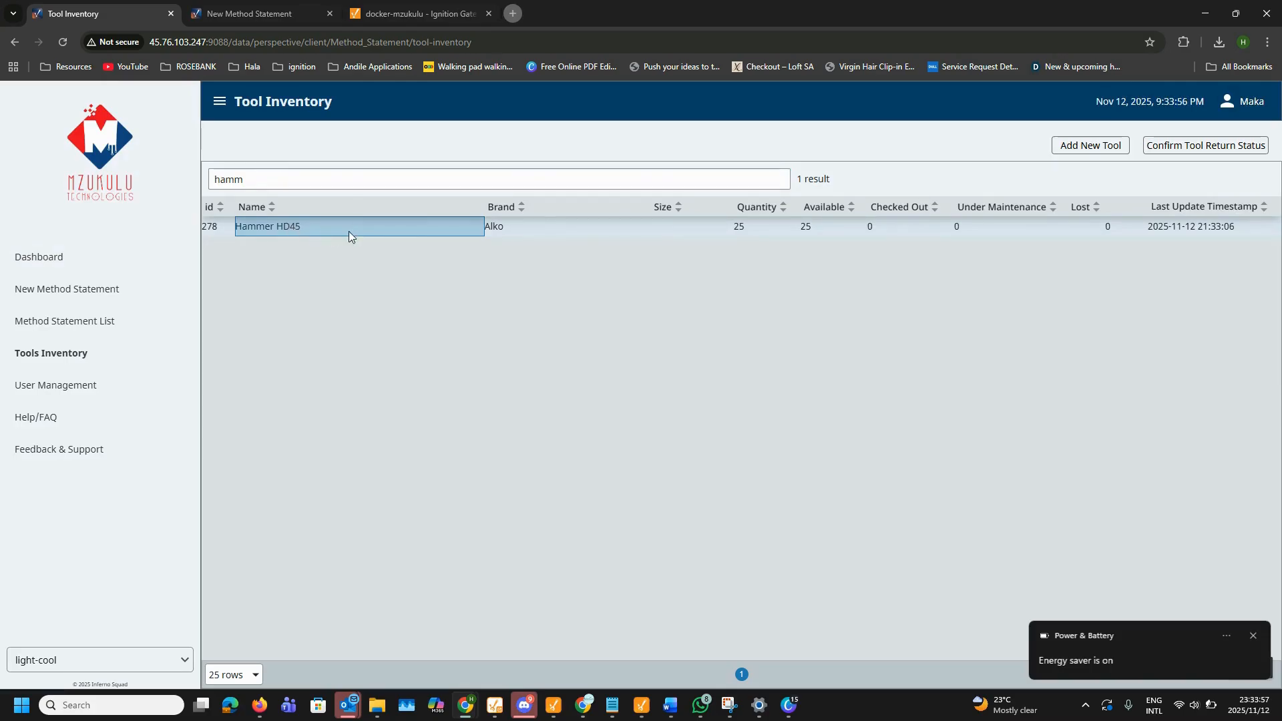
pyautogui.click(1188, 231)
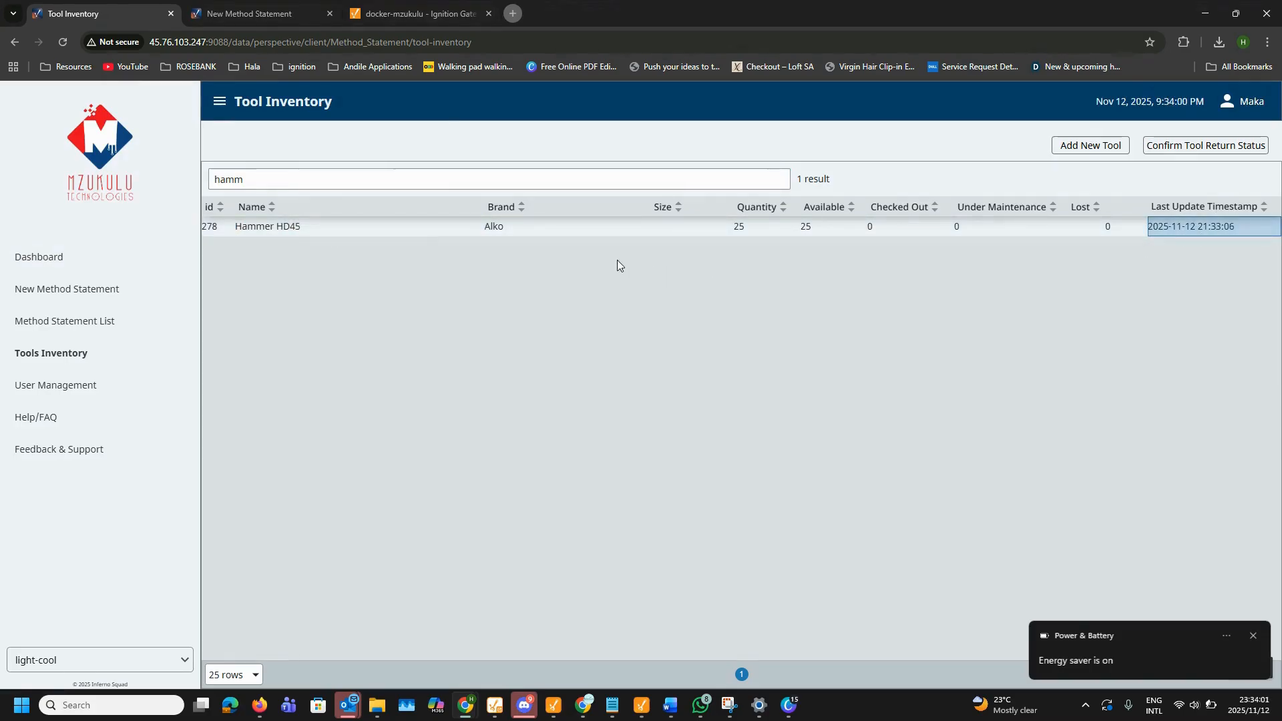
pyautogui.click(330, 223)
# Step: Approve the return of statement 27's Camera (SV-0614H)
pyautogui.click(1191, 146)
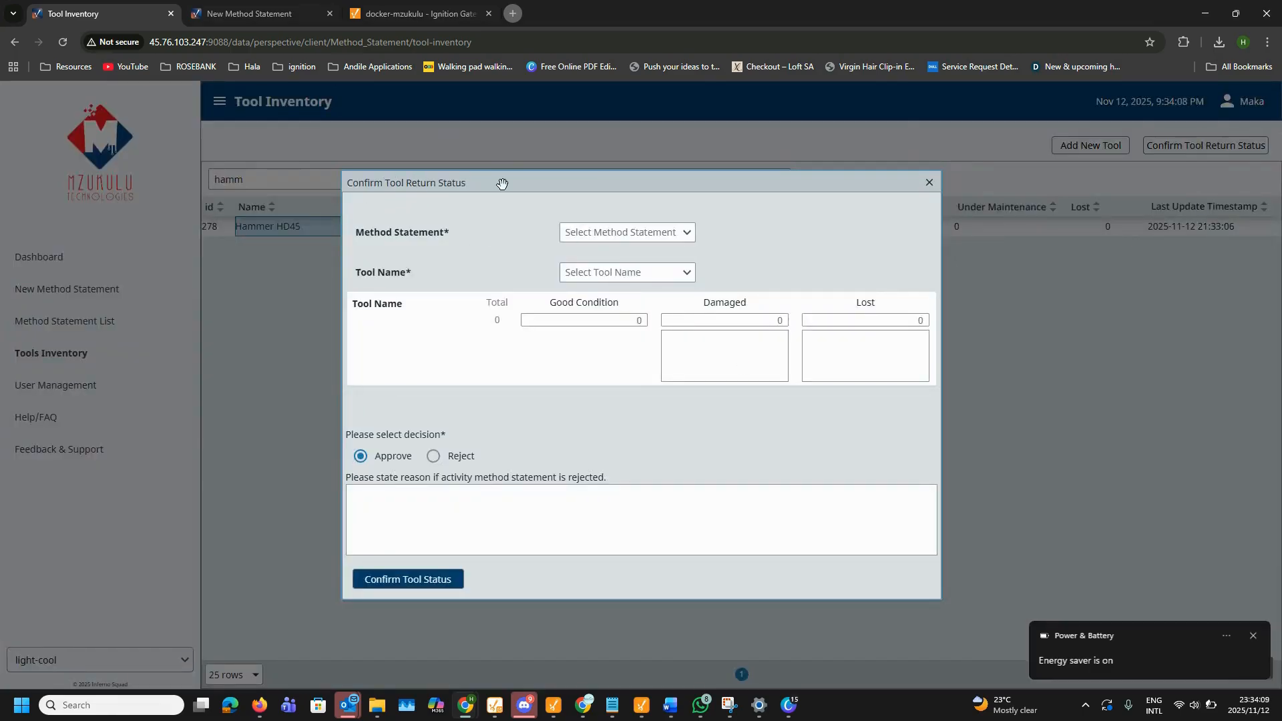
pyautogui.click(614, 235)
pyautogui.click(591, 274)
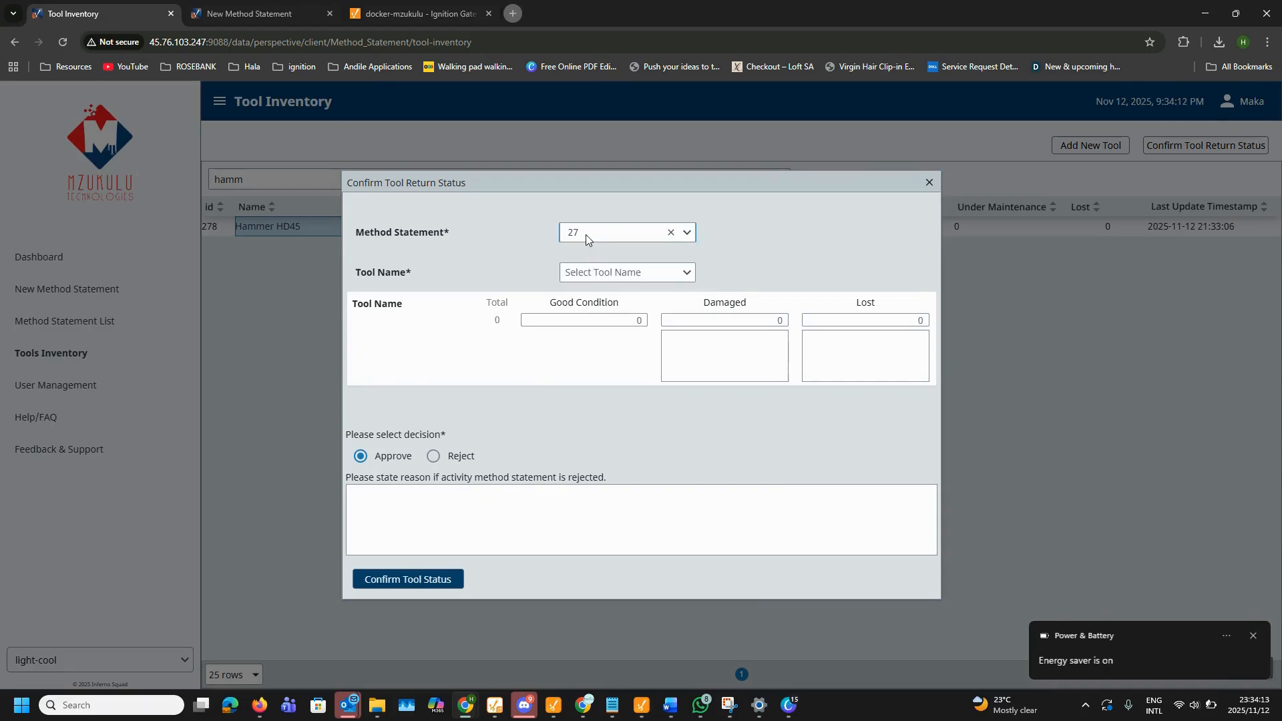
pyautogui.click(602, 274)
pyautogui.click(596, 318)
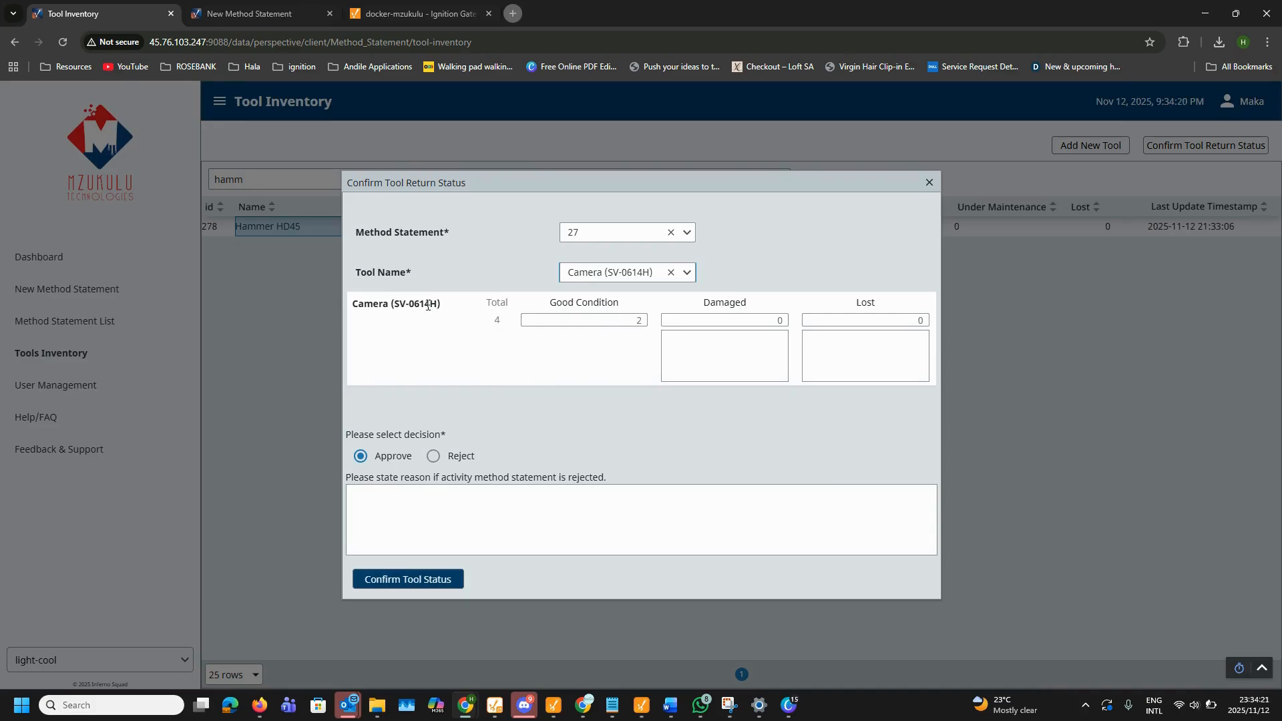
pyautogui.click(438, 459)
pyautogui.click(365, 458)
pyautogui.click(428, 588)
pyautogui.click(708, 432)
# Step: Reject statement 27's 2D Vision Sensor (02D500) return with reason 'Please contact us, tool was not recieved.'
pyautogui.click(612, 232)
pyautogui.click(611, 257)
pyautogui.click(614, 272)
pyautogui.click(608, 314)
pyautogui.click(614, 273)
pyautogui.click(615, 301)
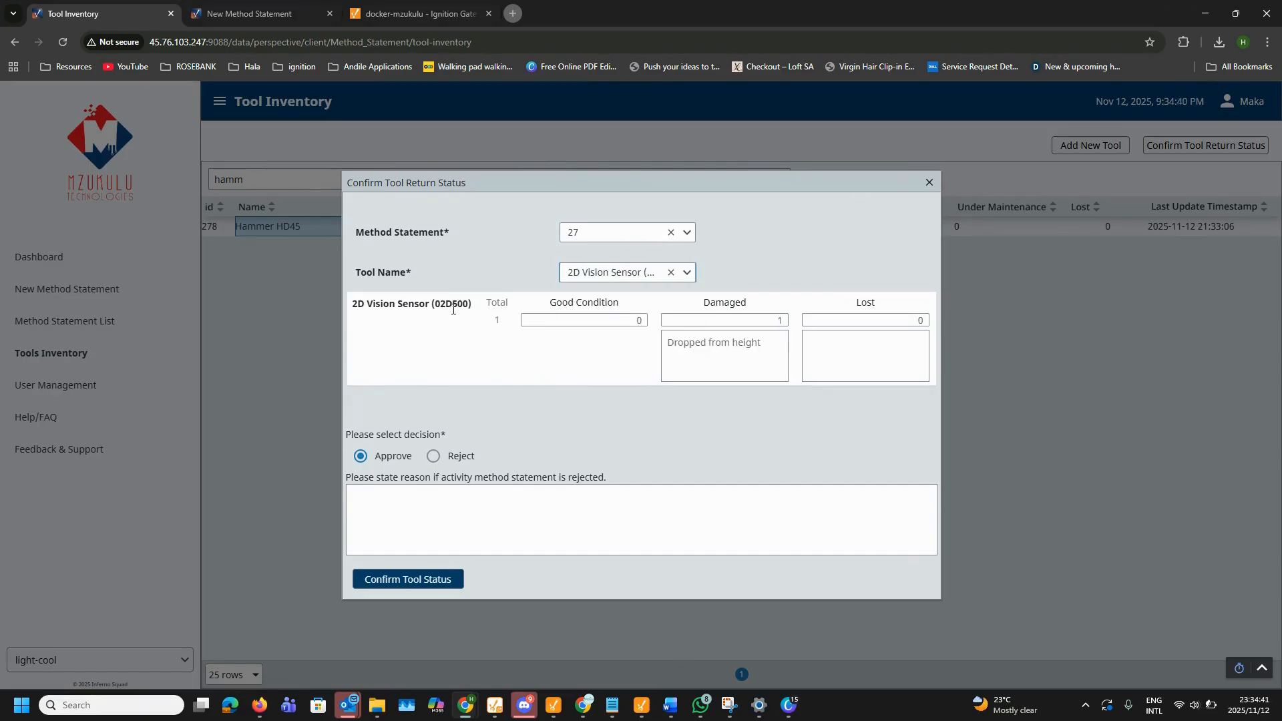
pyautogui.click(433, 458)
pyautogui.click(491, 504)
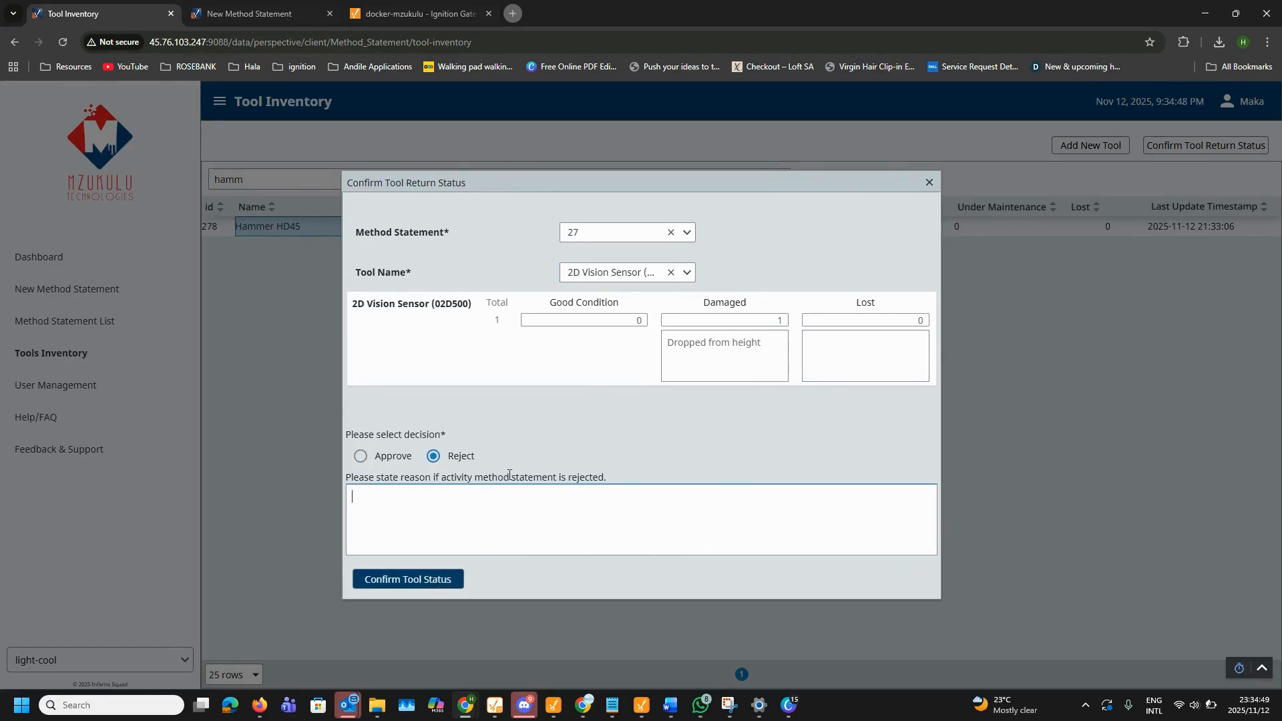
pyautogui.press('capslock')
pyautogui.write('N')
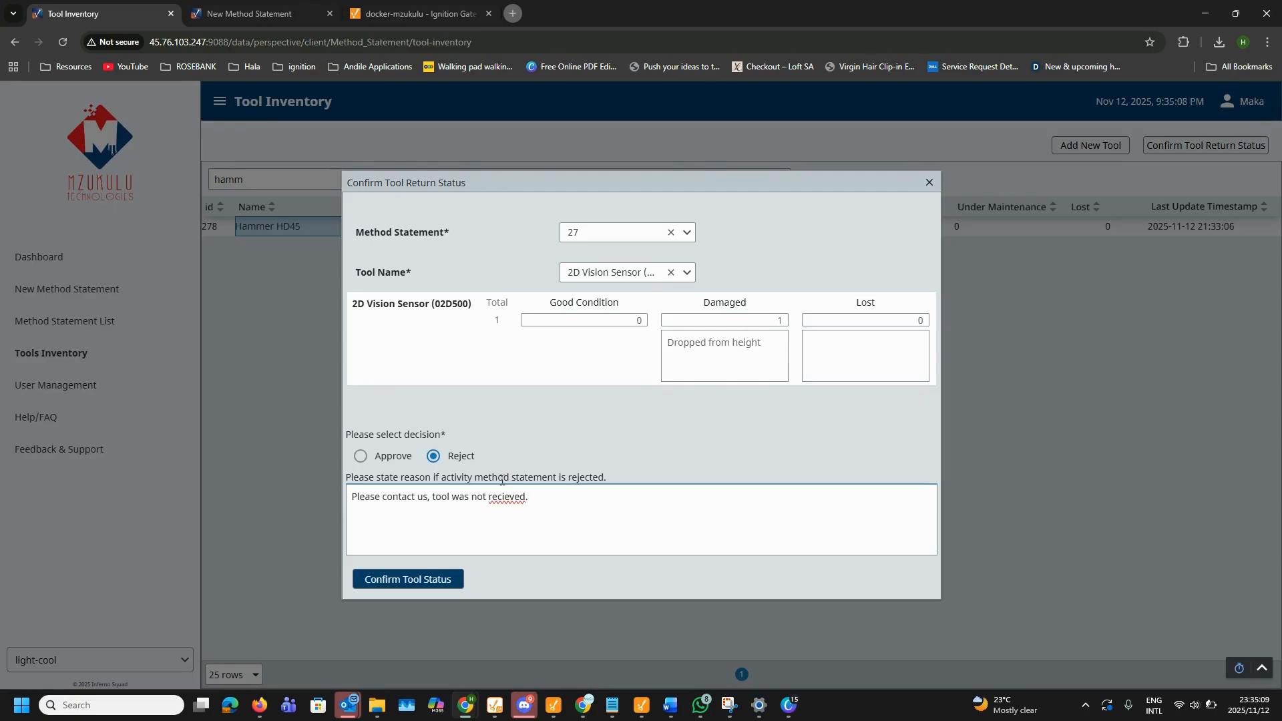
pyautogui.click(428, 577)
pyautogui.click(706, 429)
pyautogui.click(929, 182)
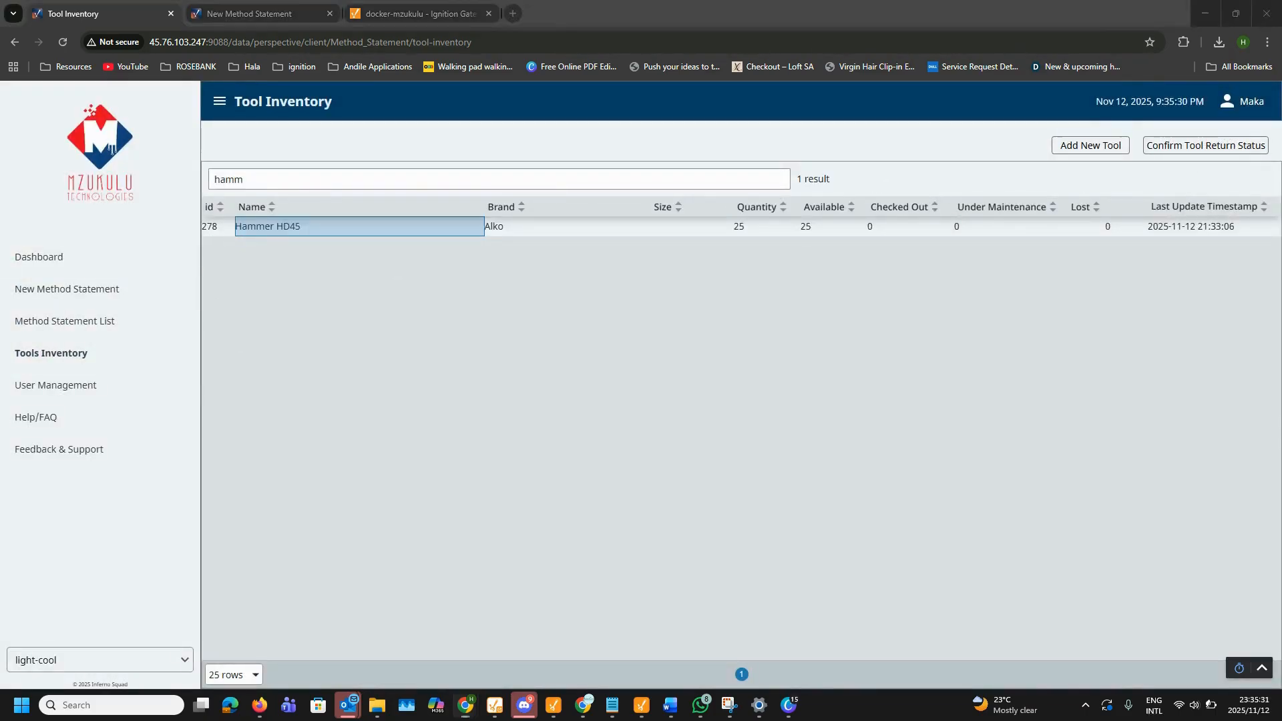
# Step: Reopen the tool return form to check remaining method statement choices, then close it
pyautogui.click(1225, 145)
pyautogui.click(665, 232)
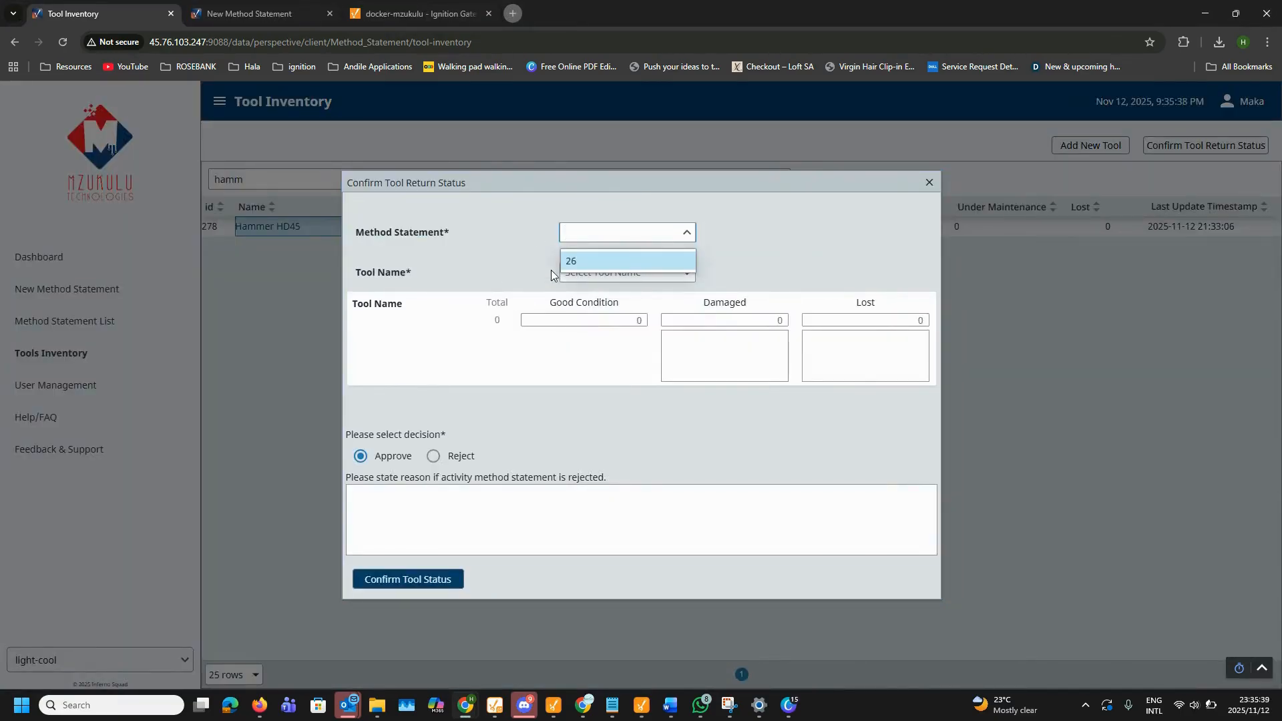
pyautogui.click(929, 185)
pyautogui.click(929, 185)
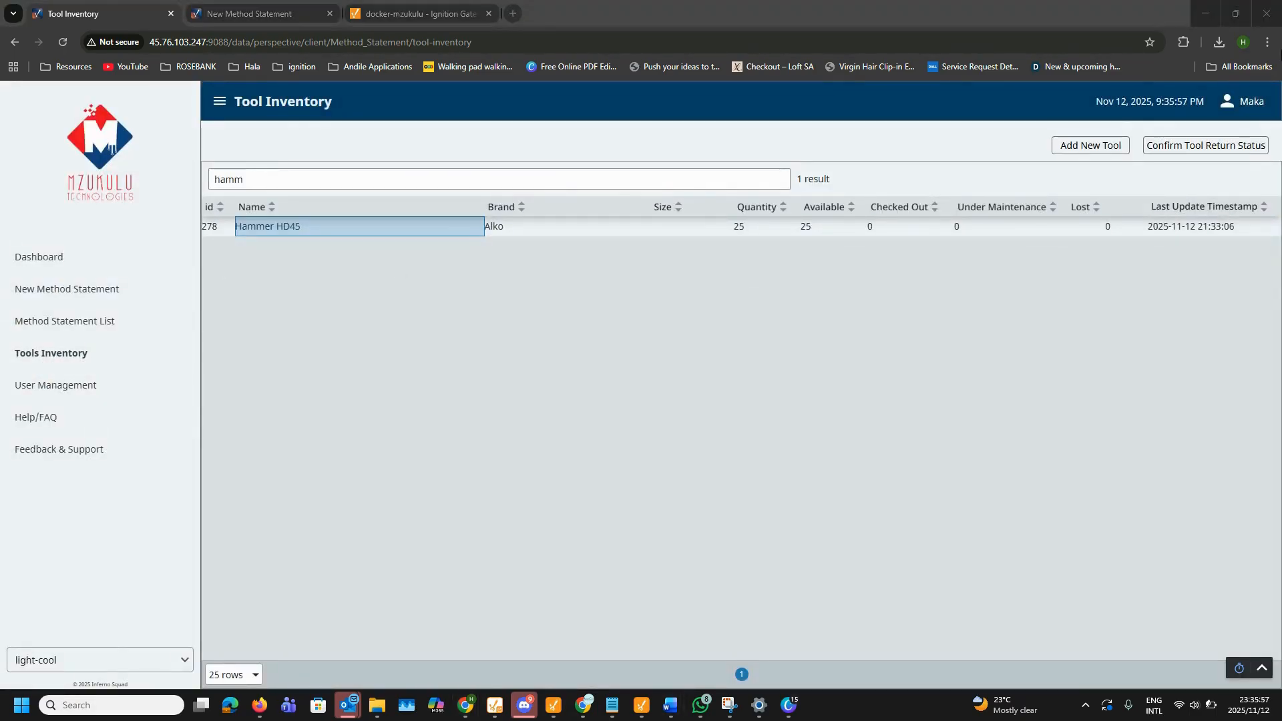
# Step: Log out and sign back in using the saved administrator login and its password
pyautogui.click(1235, 103)
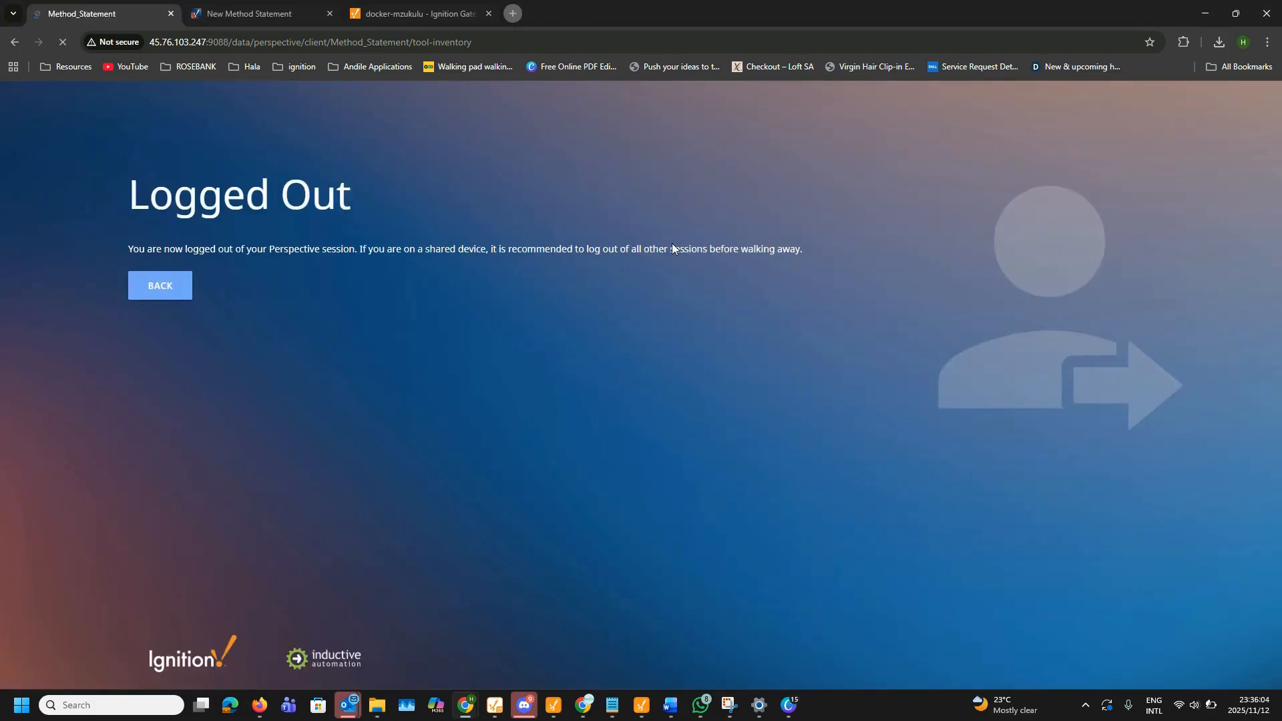
pyautogui.click(801, 436)
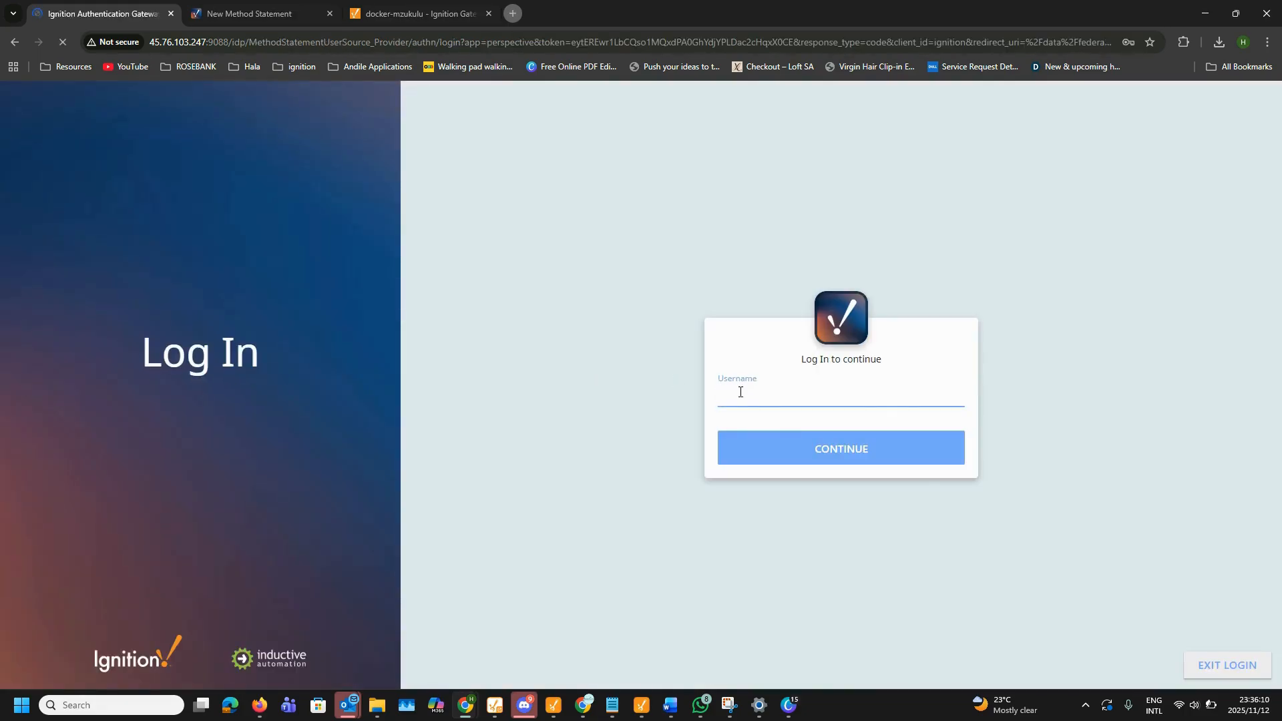
pyautogui.click(738, 392)
pyautogui.click(836, 430)
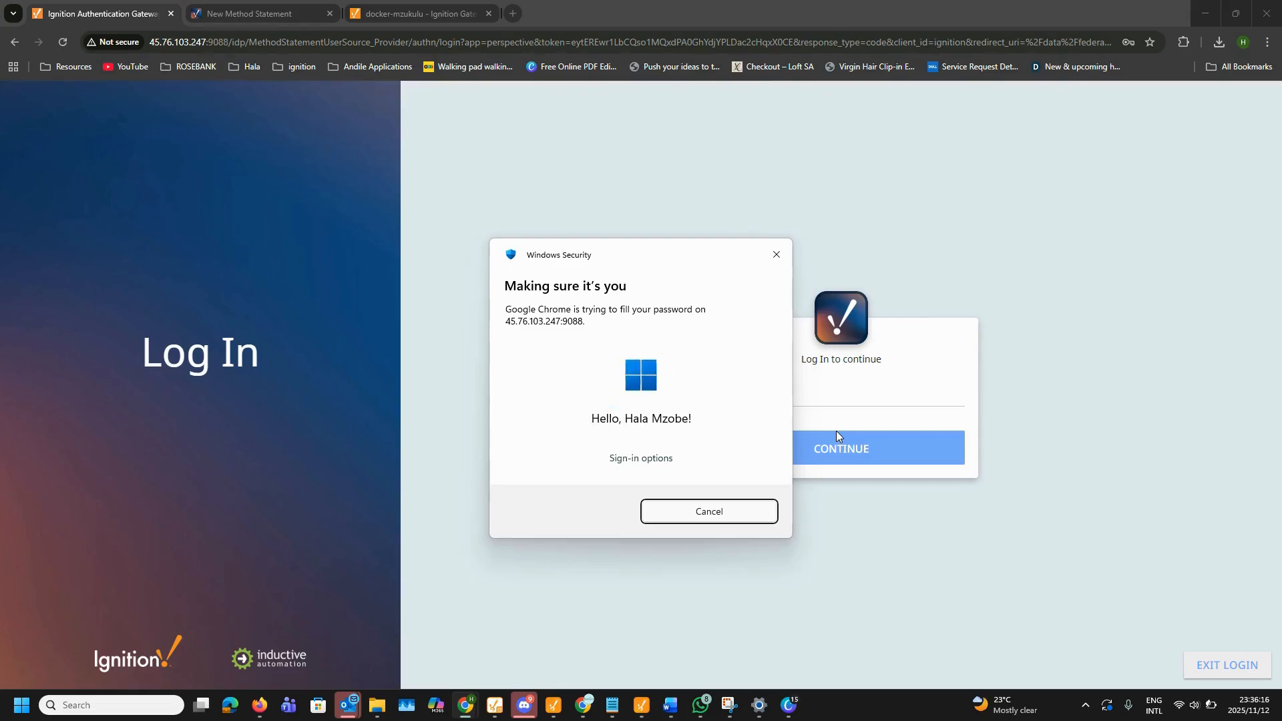
pyautogui.click(821, 458)
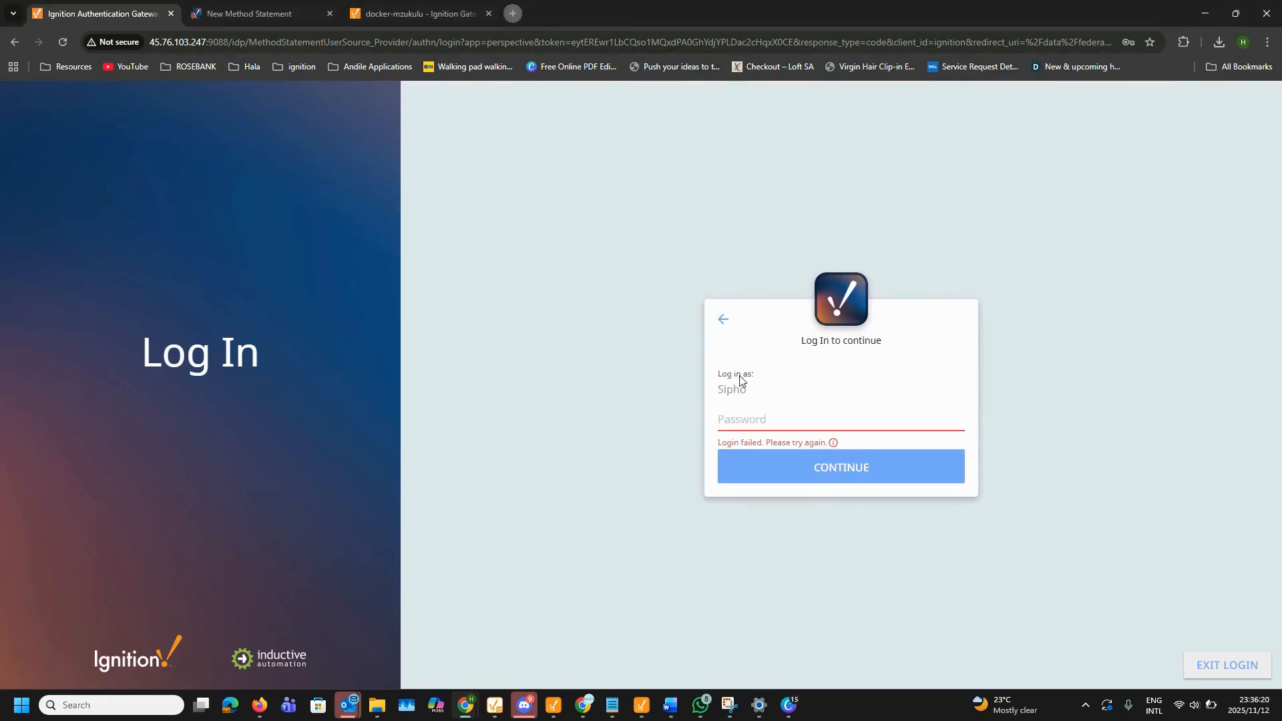
pyautogui.hotkey('alt', 'Tab')
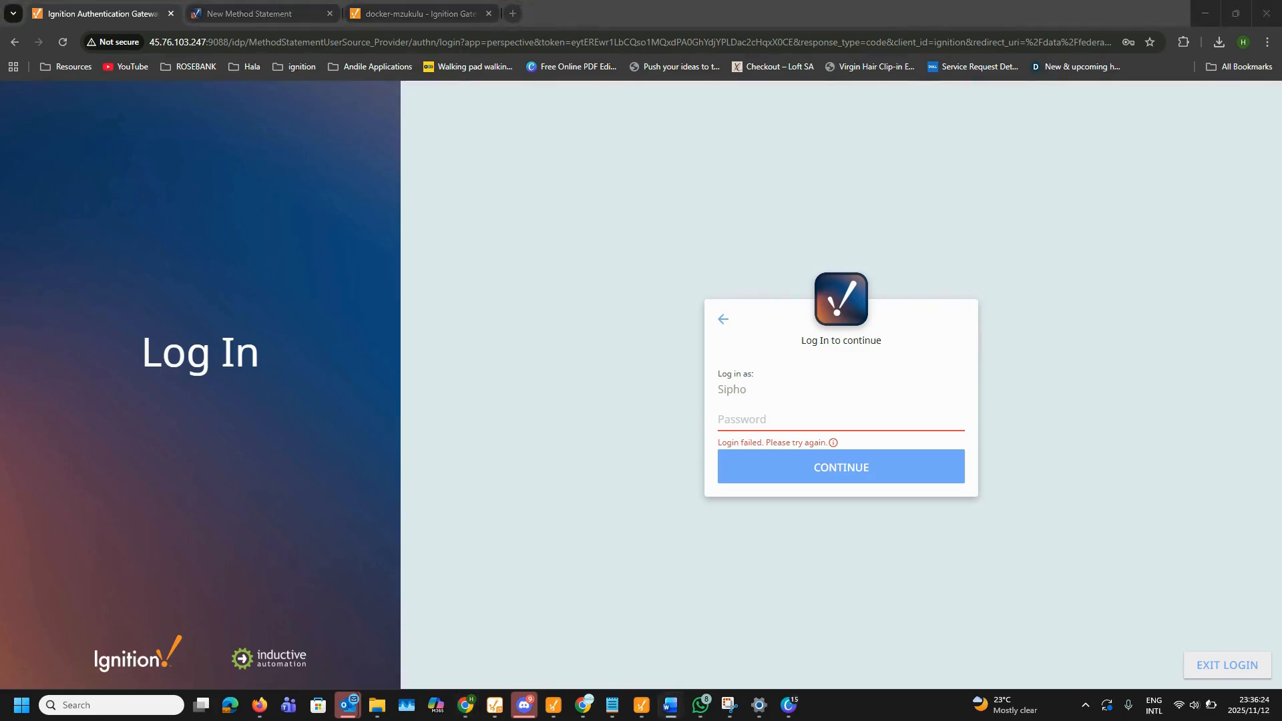
pyautogui.click(754, 420)
pyautogui.hotkey('ctrl', 'v')
pyautogui.click(782, 469)
pyautogui.click(814, 470)
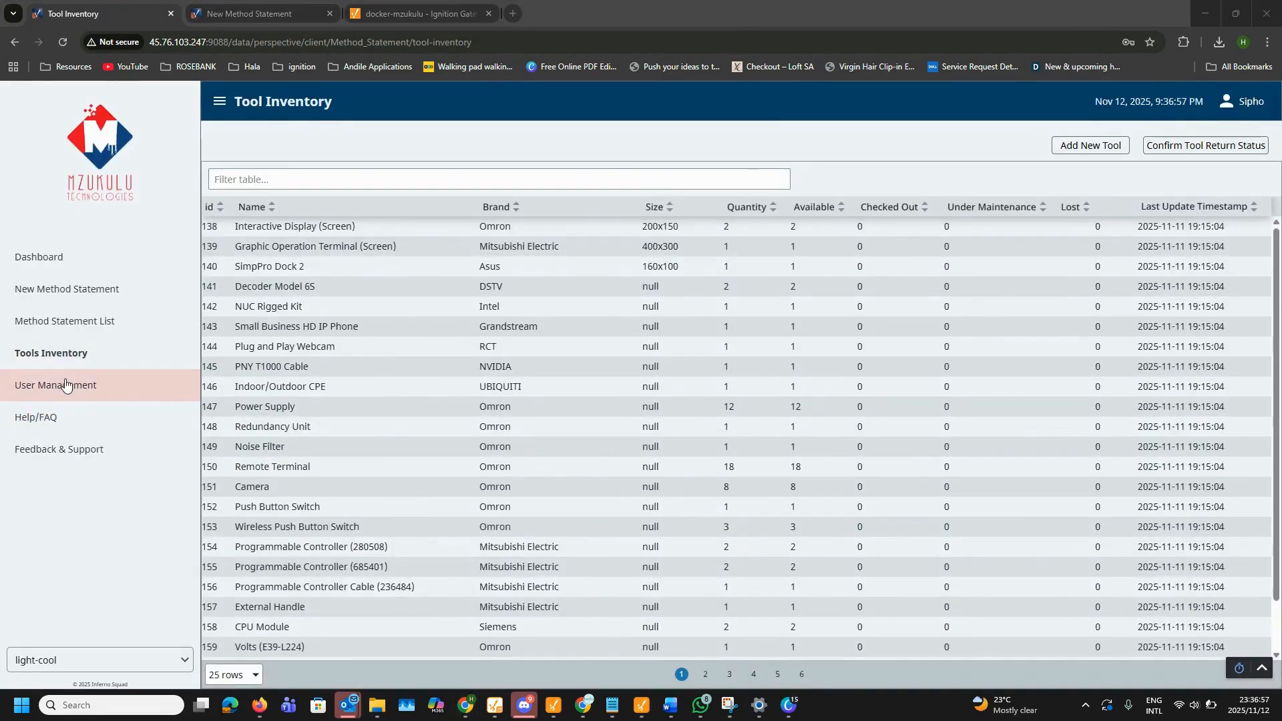
# Step: In User Management, filter roles by 'plc' and delete the PLC Programmer role
pyautogui.click(65, 385)
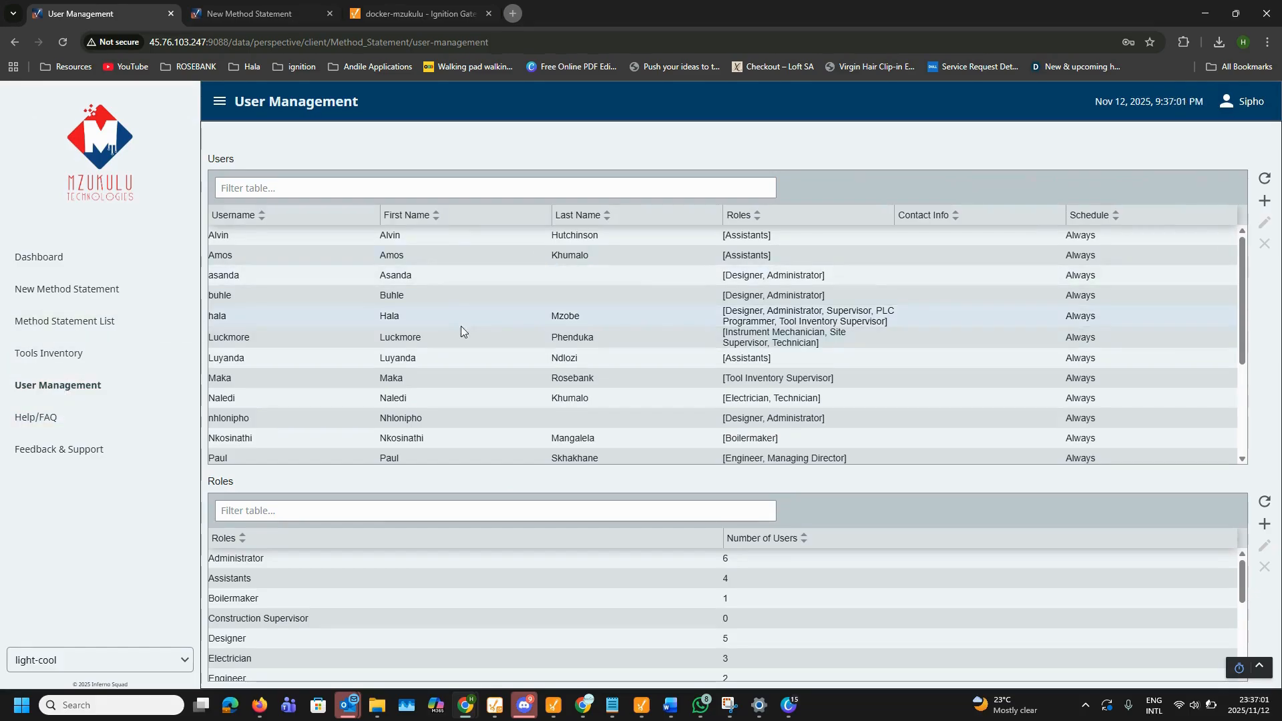
pyautogui.scroll(-2, 461, 325)
pyautogui.scroll(-5, 418, 560)
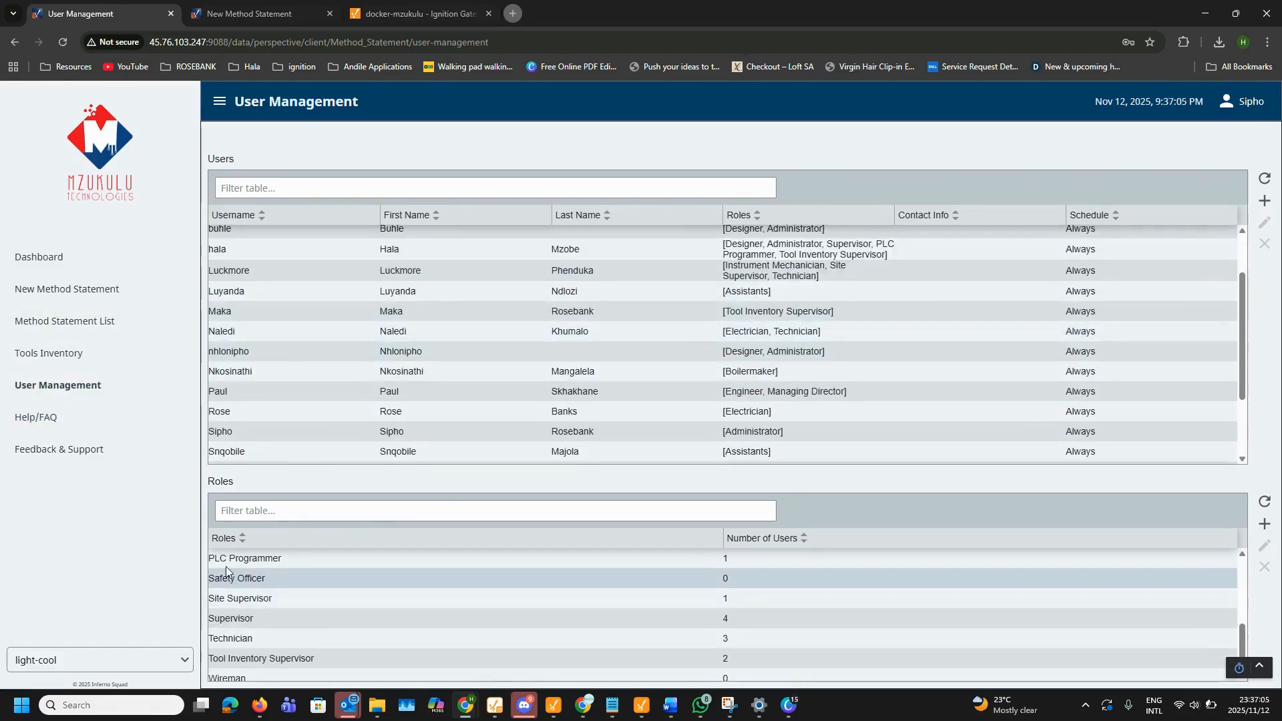
pyautogui.scroll(-1, 226, 562)
pyautogui.scroll(2, 290, 318)
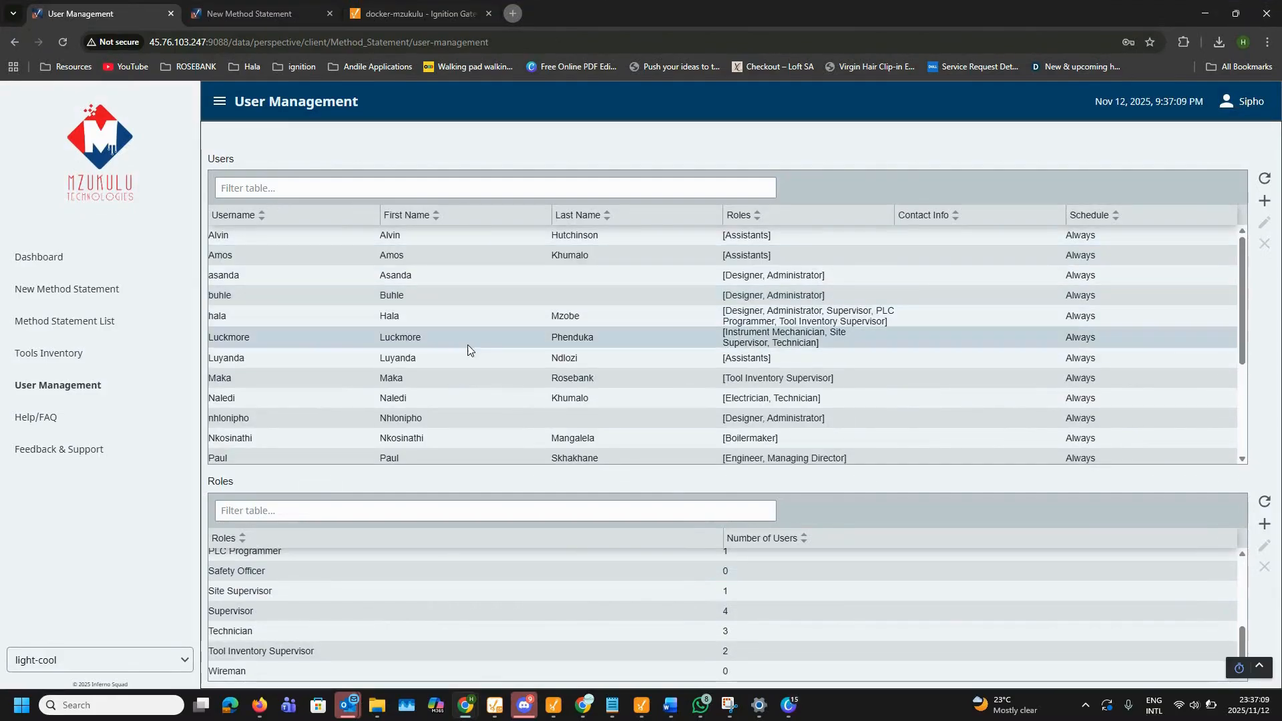
pyautogui.scroll(5, 449, 561)
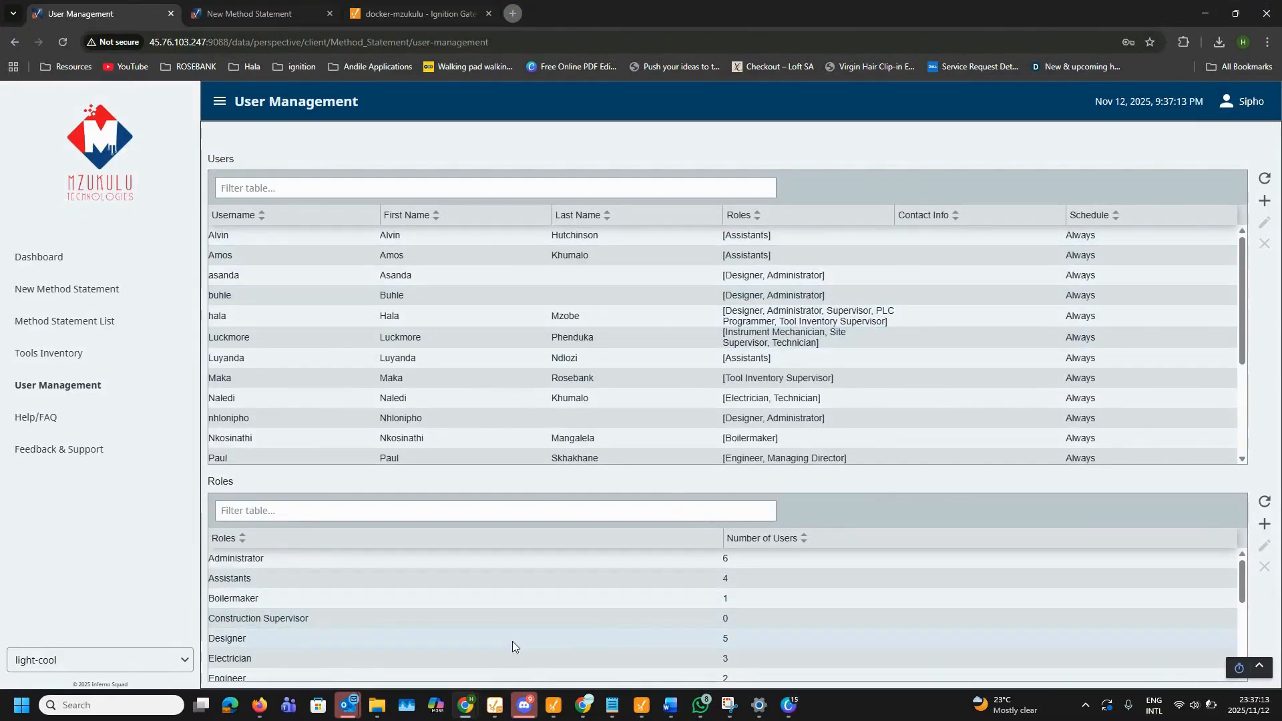
pyautogui.click(435, 511)
pyautogui.write('plc')
pyautogui.click(518, 558)
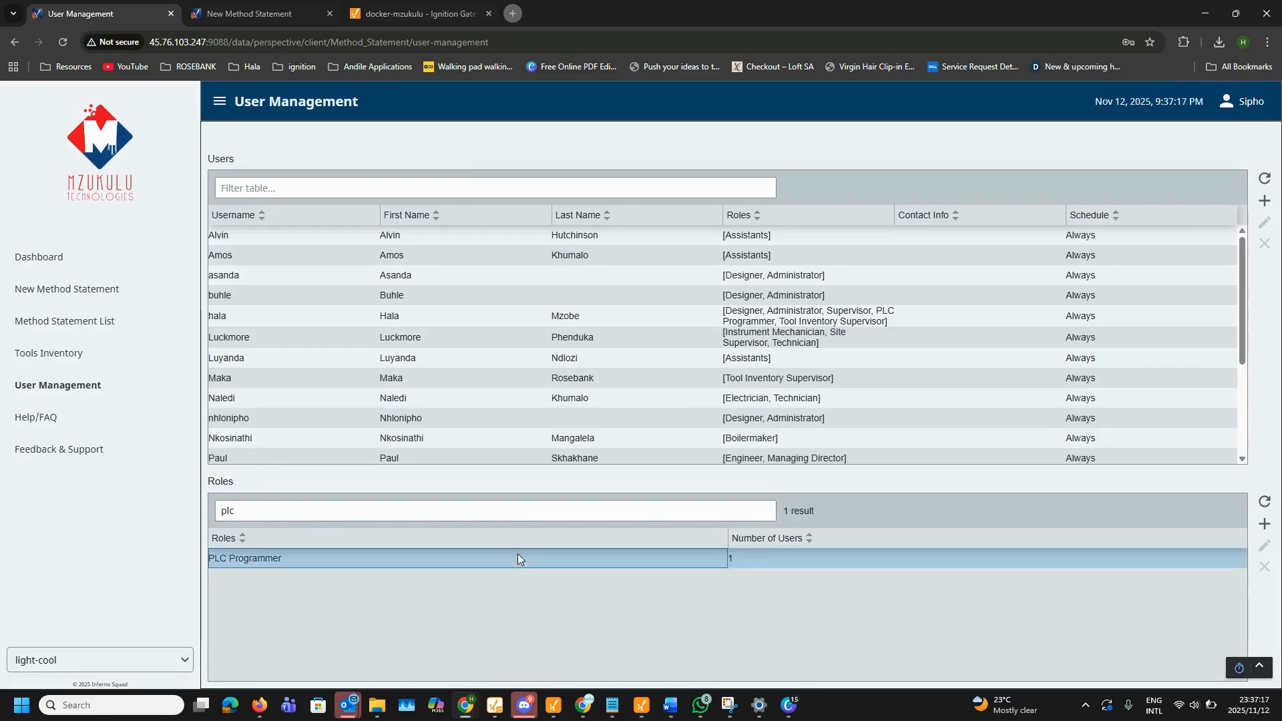
pyautogui.click(1264, 566)
pyautogui.click(671, 406)
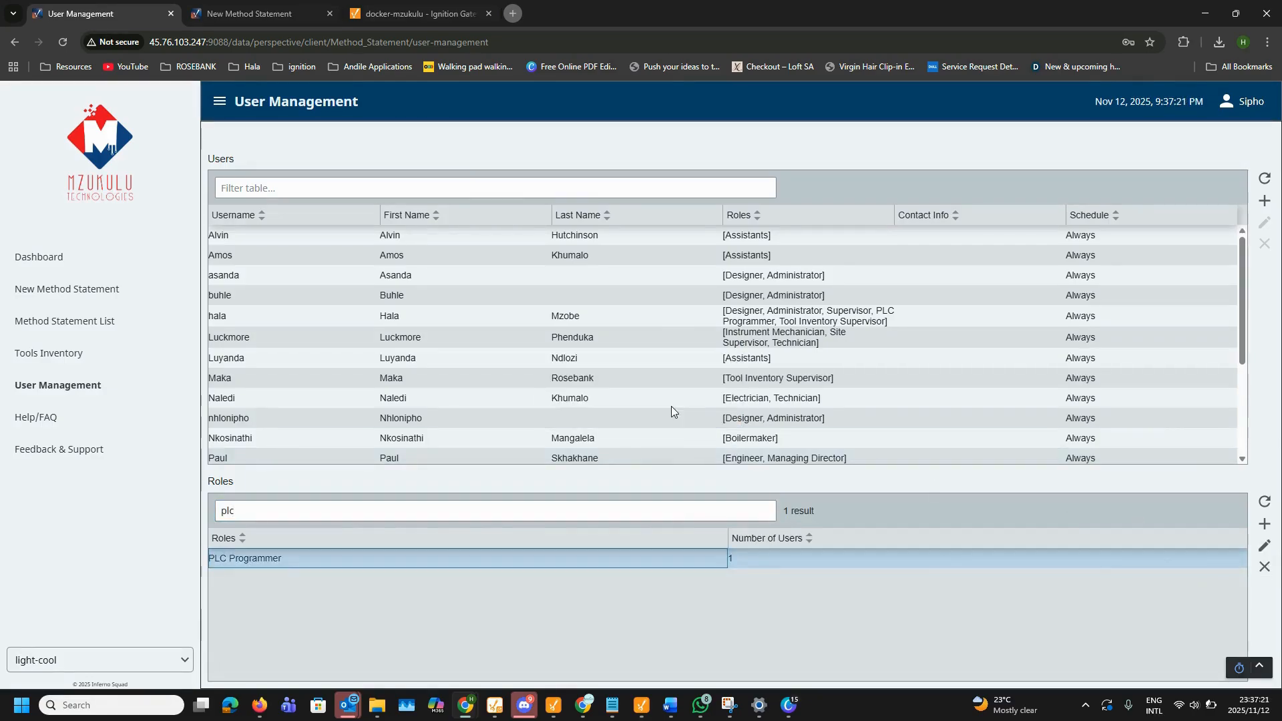
pyautogui.click(1264, 545)
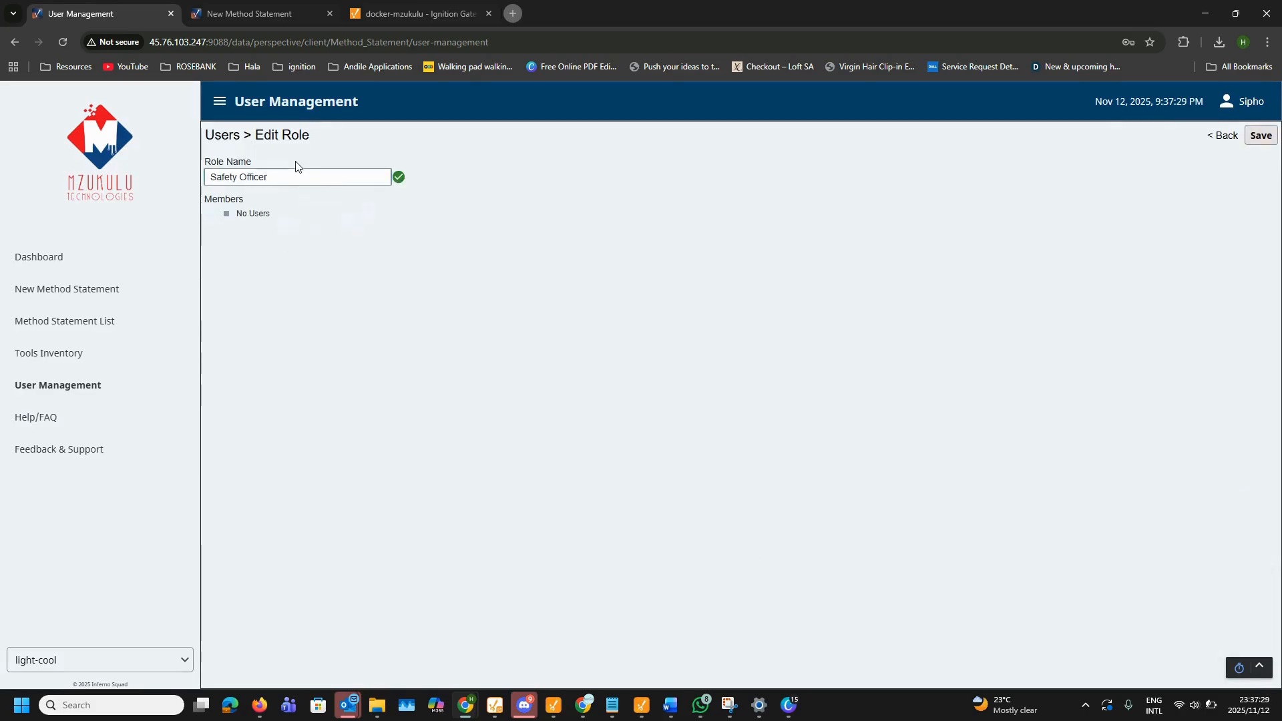
pyautogui.click(1224, 135)
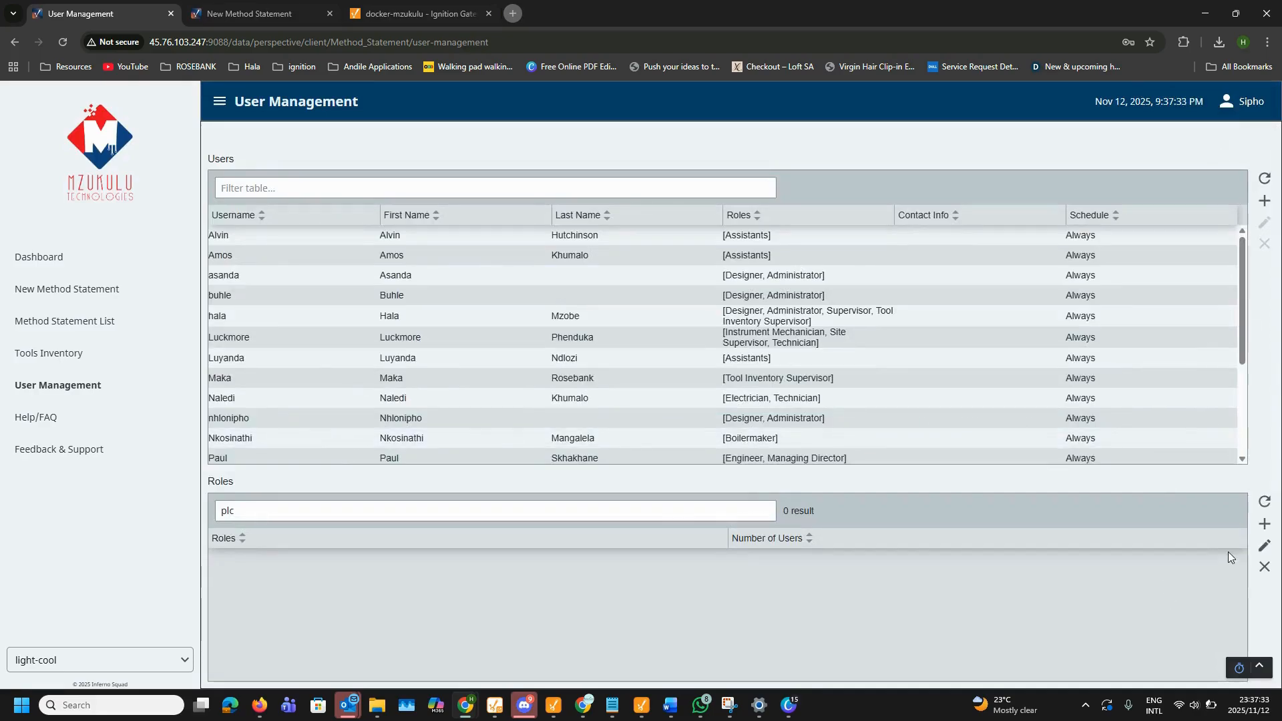
# Step: Rename the Safety Officer role to 'Safety Officers', save, and reopen it to verify
pyautogui.click(1265, 546)
pyautogui.write('s')
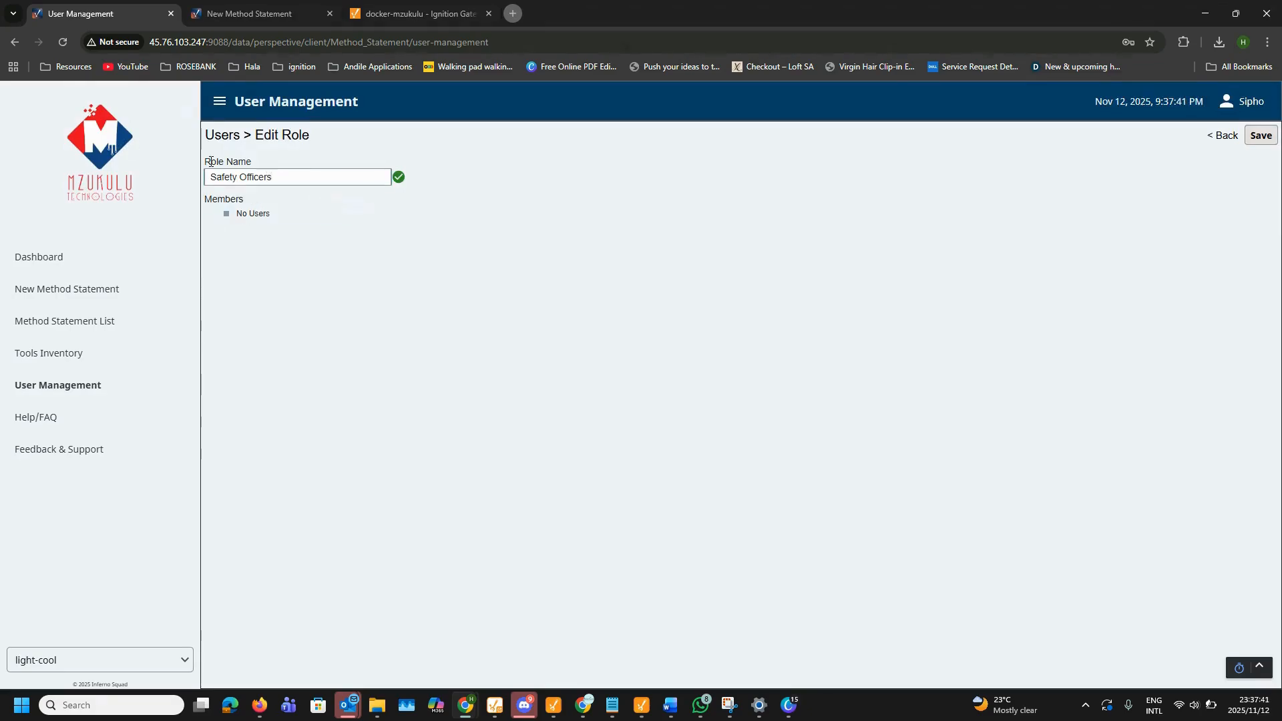
pyautogui.click(1256, 138)
pyautogui.scroll(-3, 548, 634)
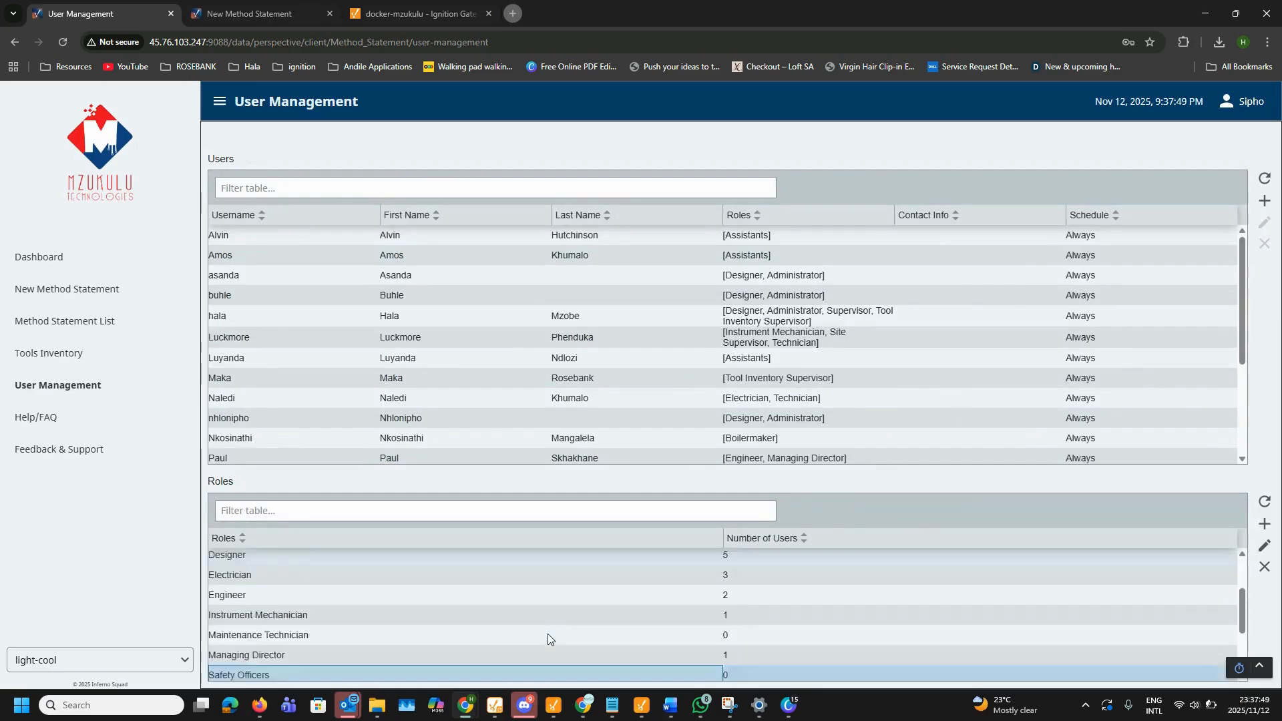
pyautogui.scroll(3, 615, 572)
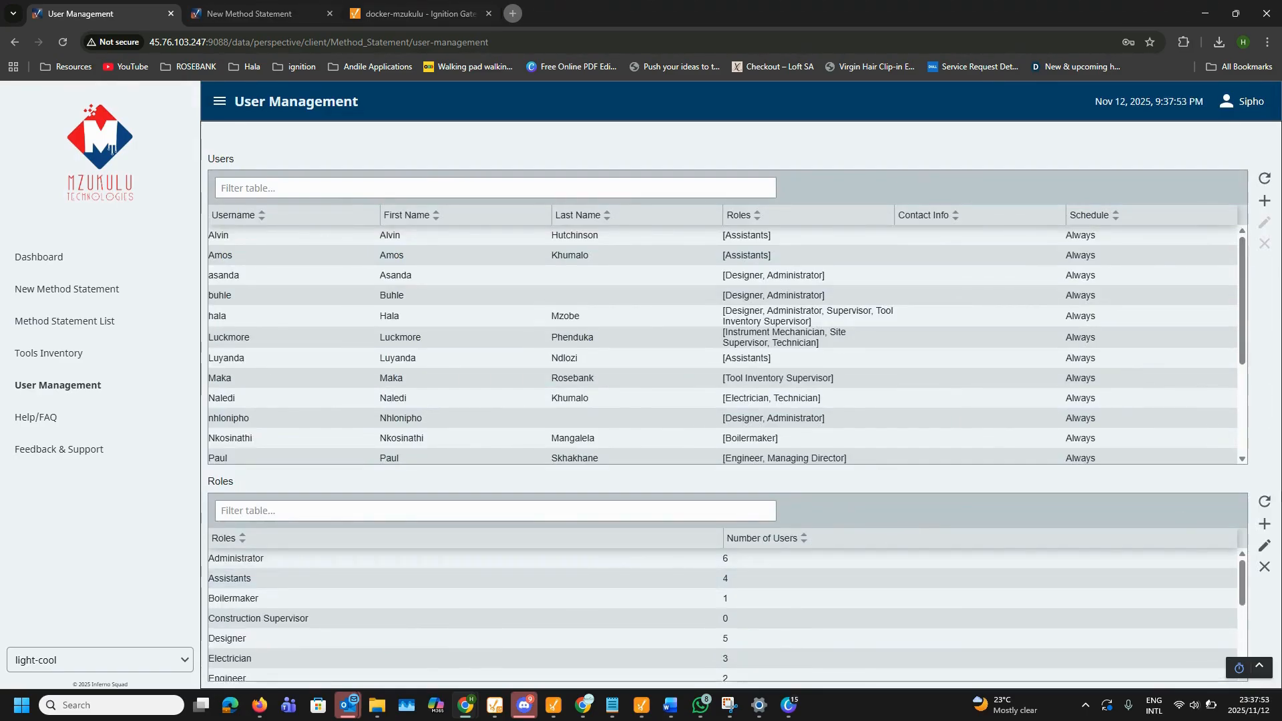
pyautogui.click(1262, 550)
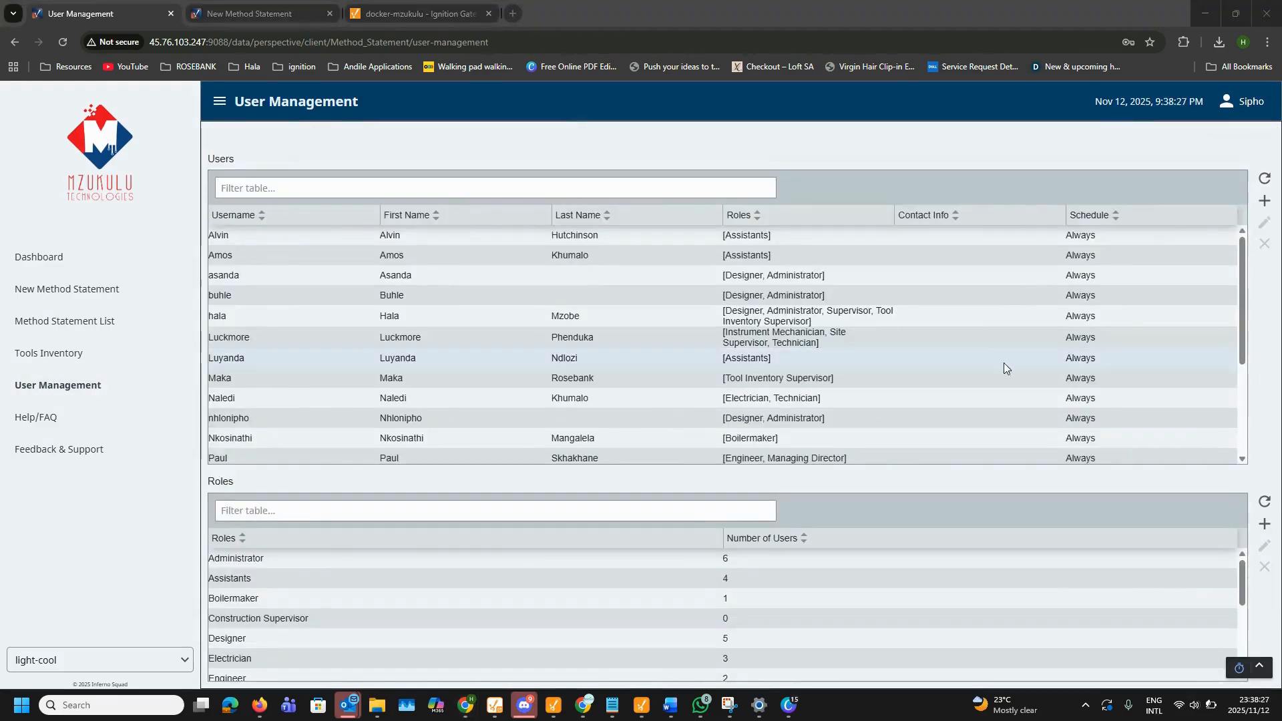
# Step: Create a new PLC Programmer role and filter the roles list by 'plc' to confirm it
pyautogui.click(1262, 524)
pyautogui.click(301, 181)
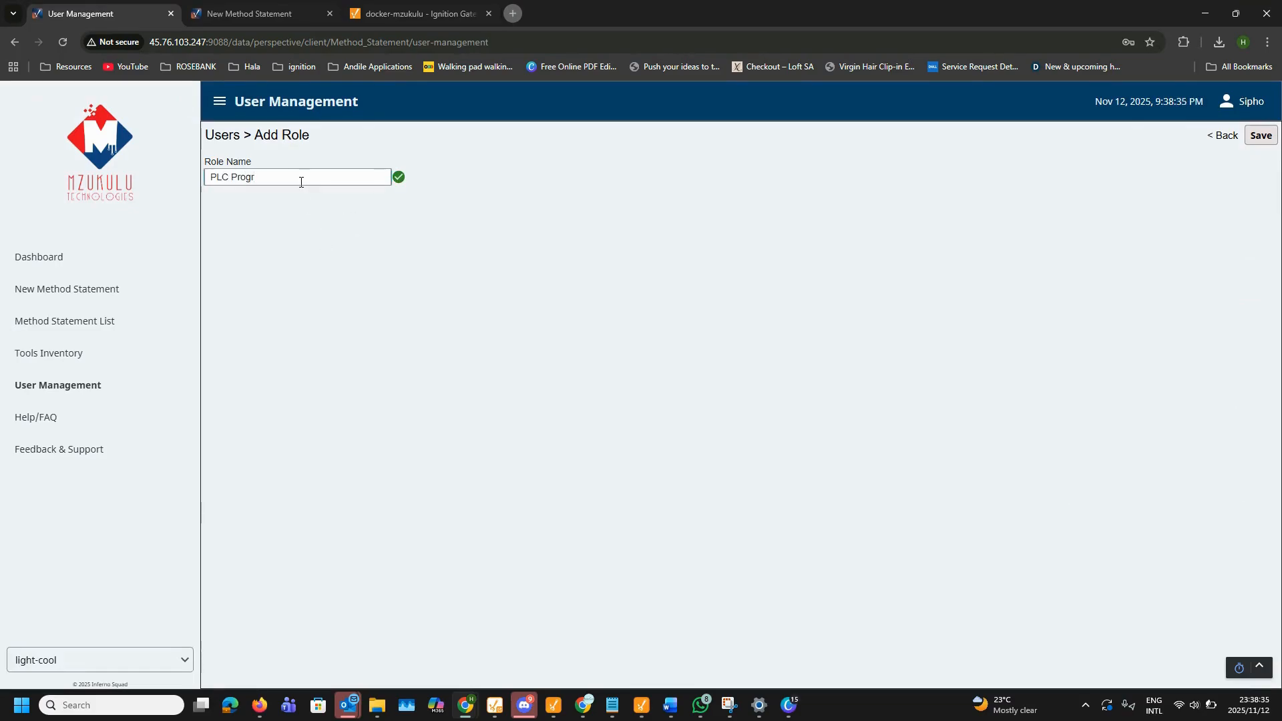
pyautogui.click(1260, 135)
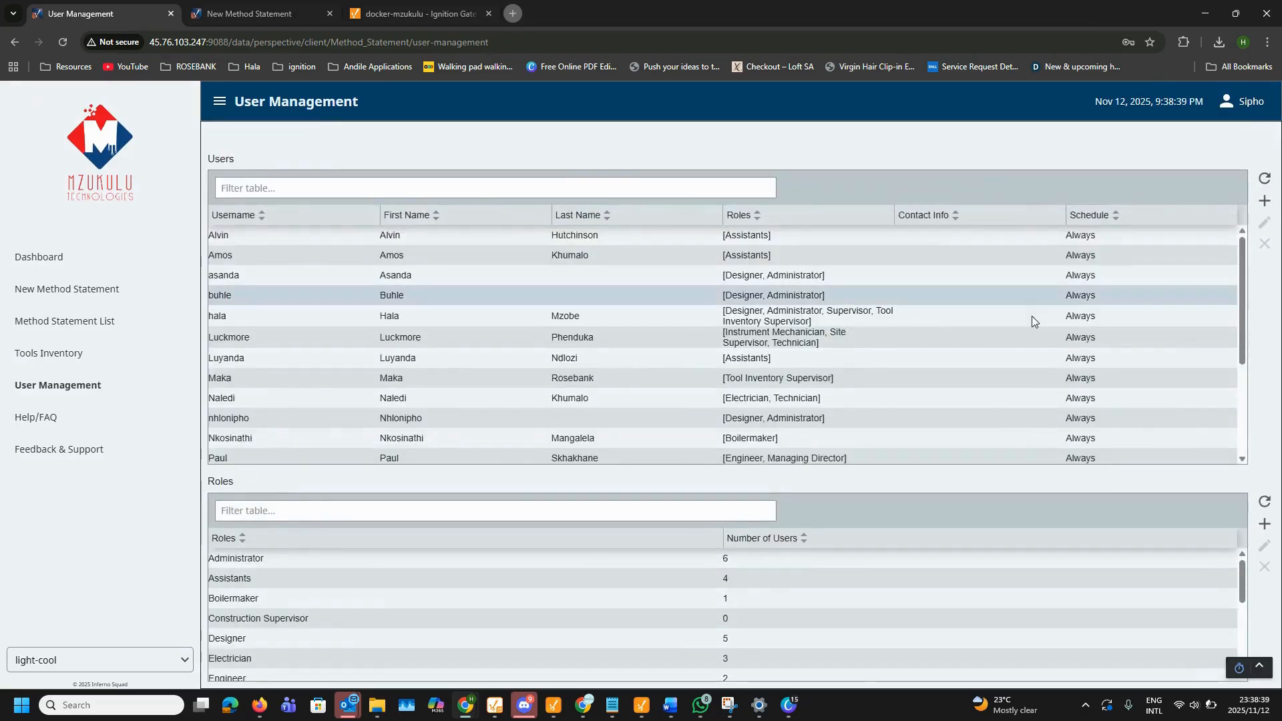
pyautogui.click(482, 510)
pyautogui.write('plc')
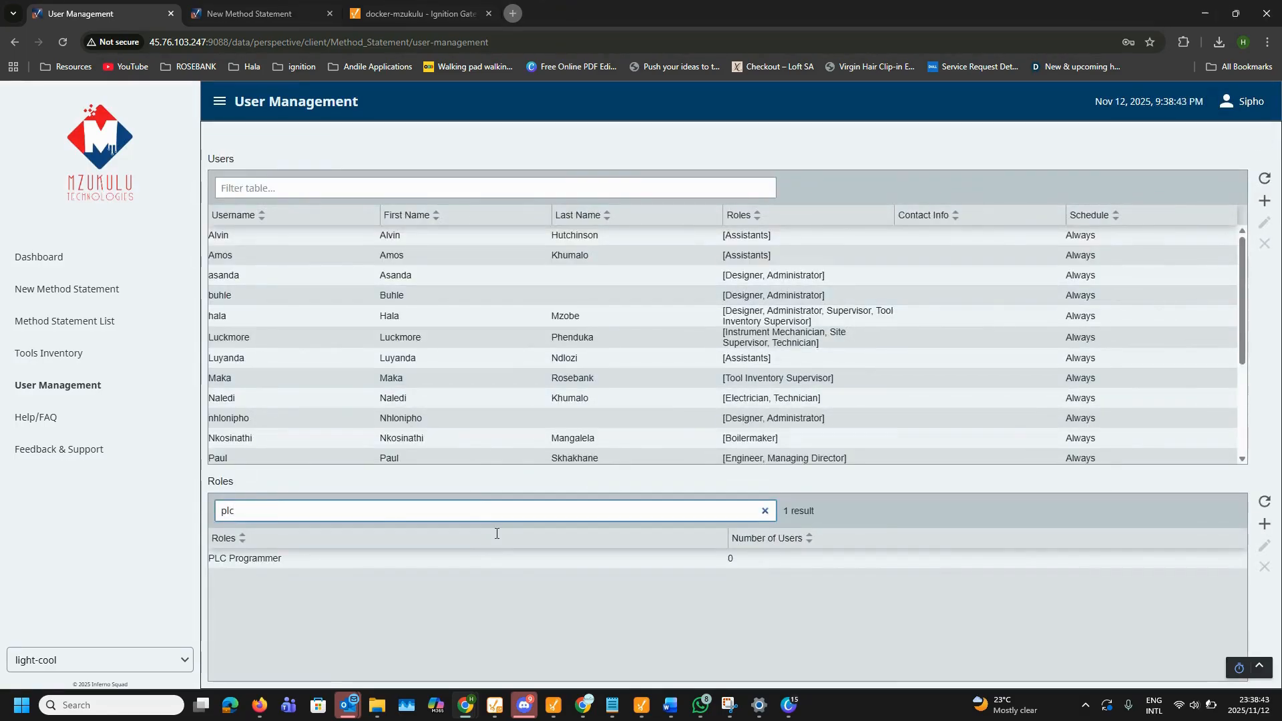
pyautogui.click(536, 558)
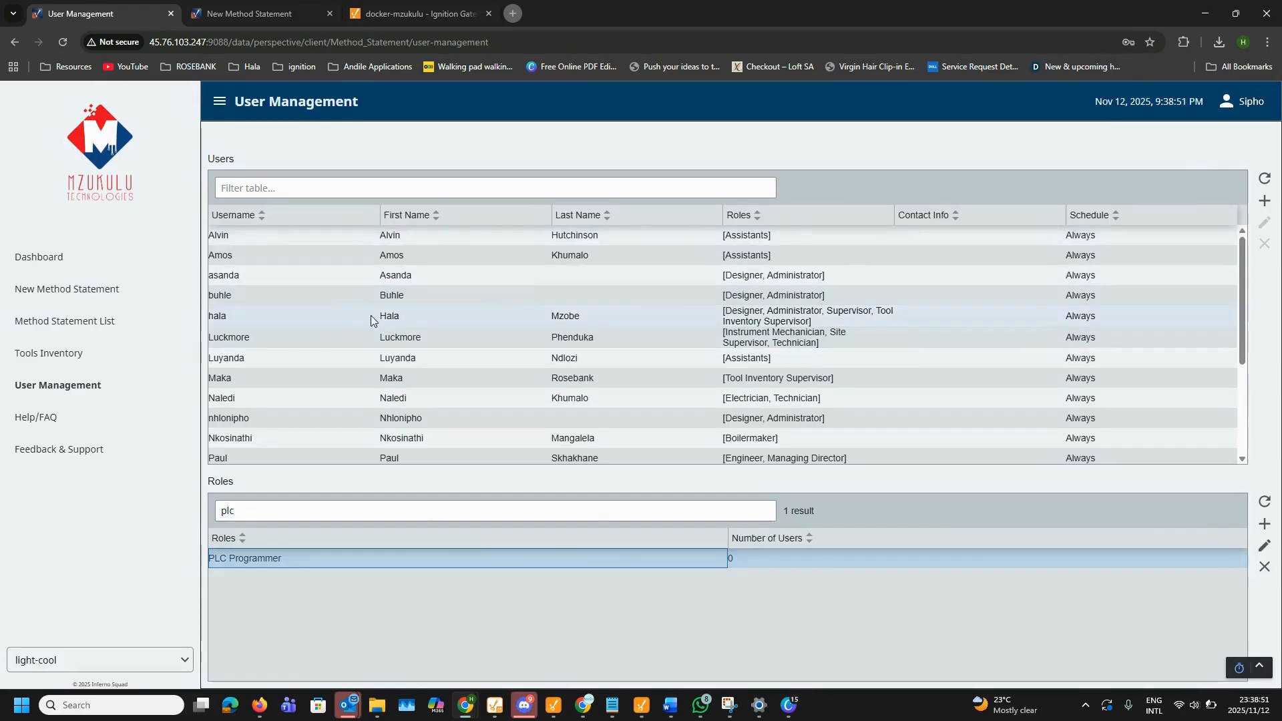
# Step: Add the Engineer role to the Supervisor user and save
pyautogui.doubleClick(342, 315)
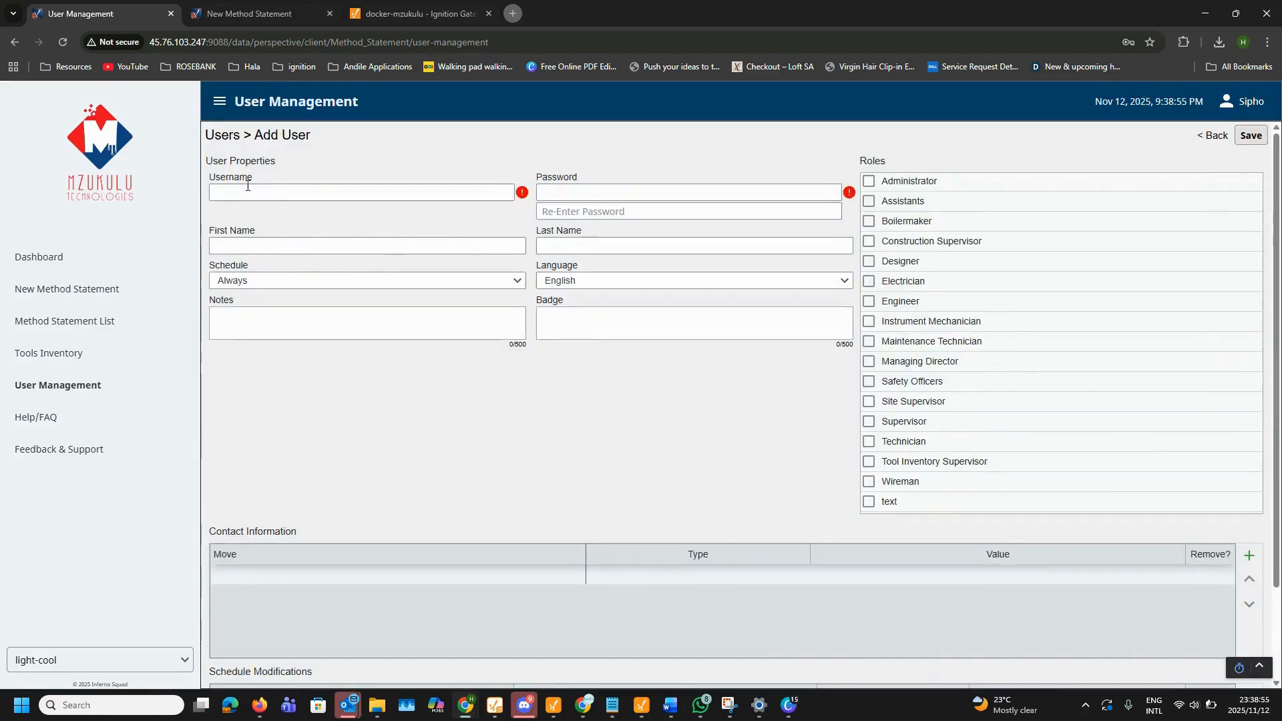
pyautogui.click(869, 301)
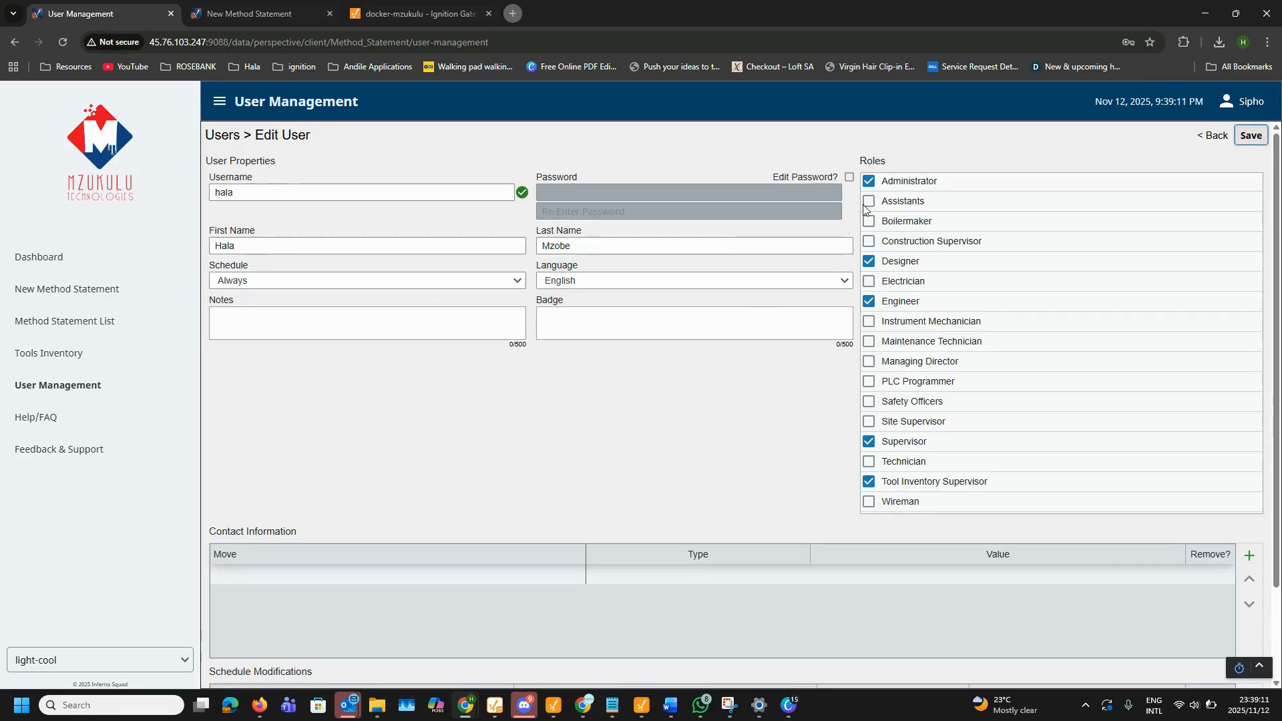
pyautogui.click(1251, 135)
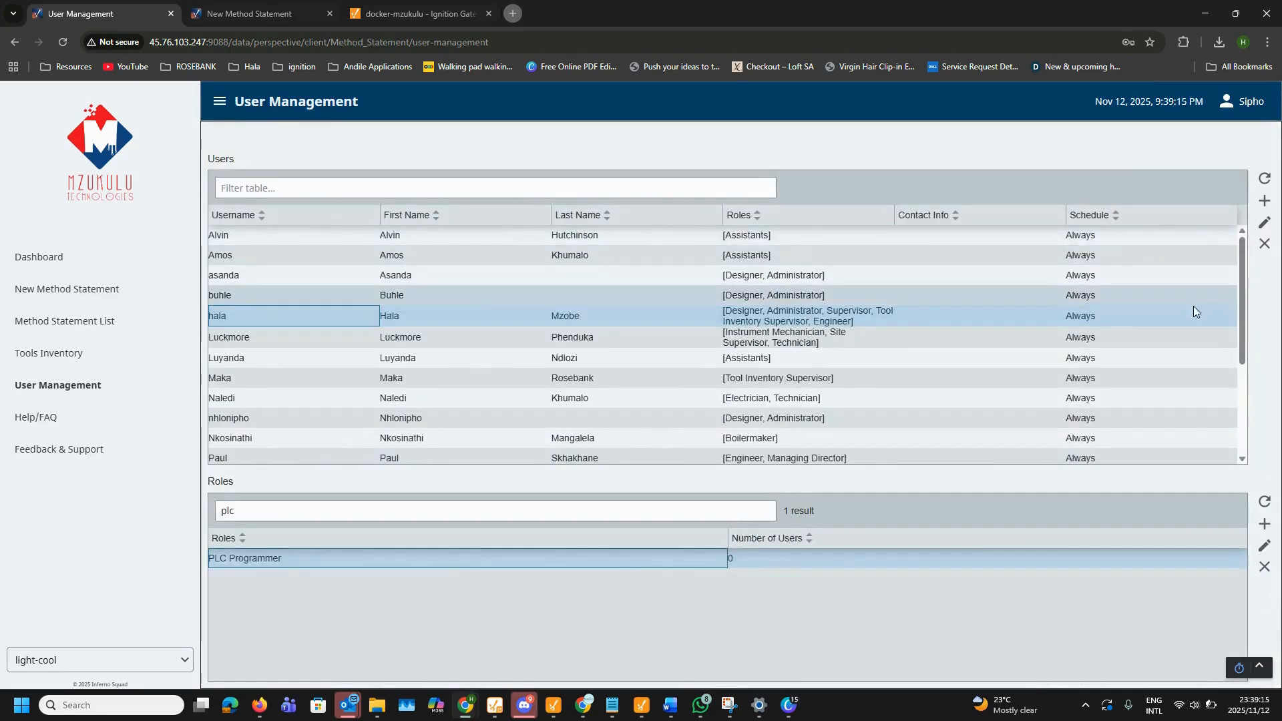
# Step: Filter the Users list to the old account and delete it
pyautogui.click(547, 188)
pyautogui.write('asa')
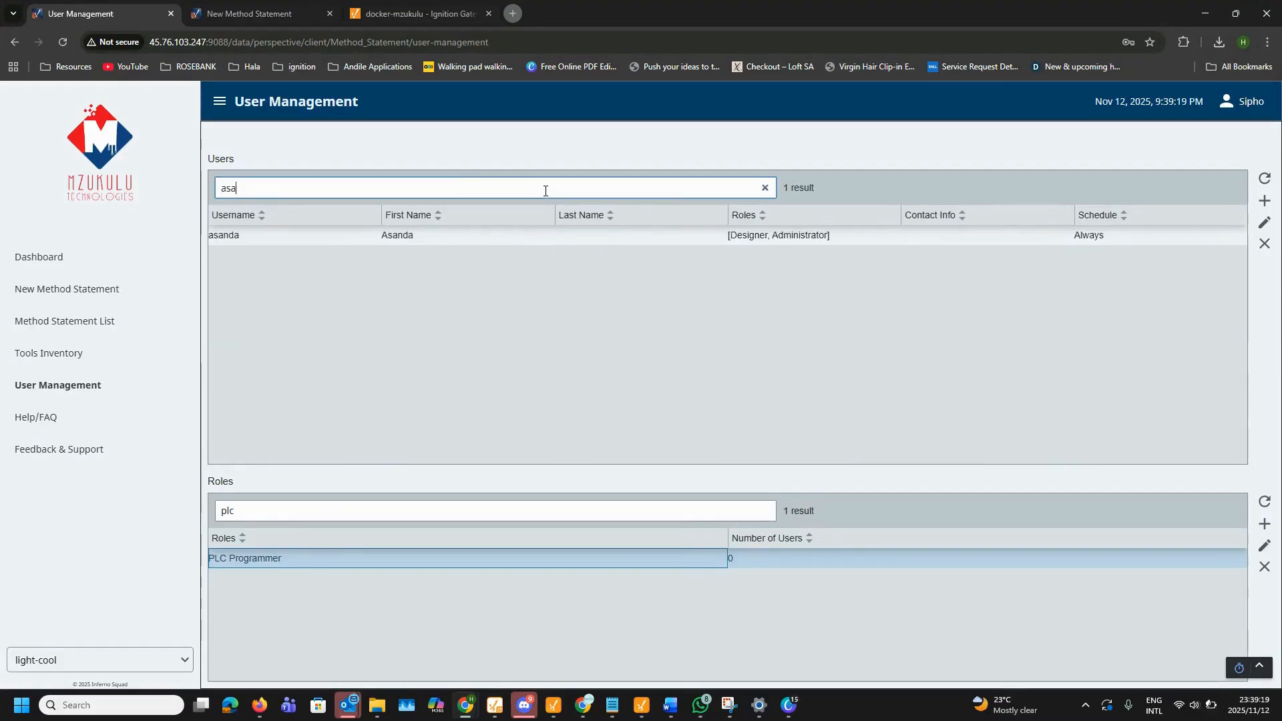
pyautogui.click(434, 239)
pyautogui.click(1264, 244)
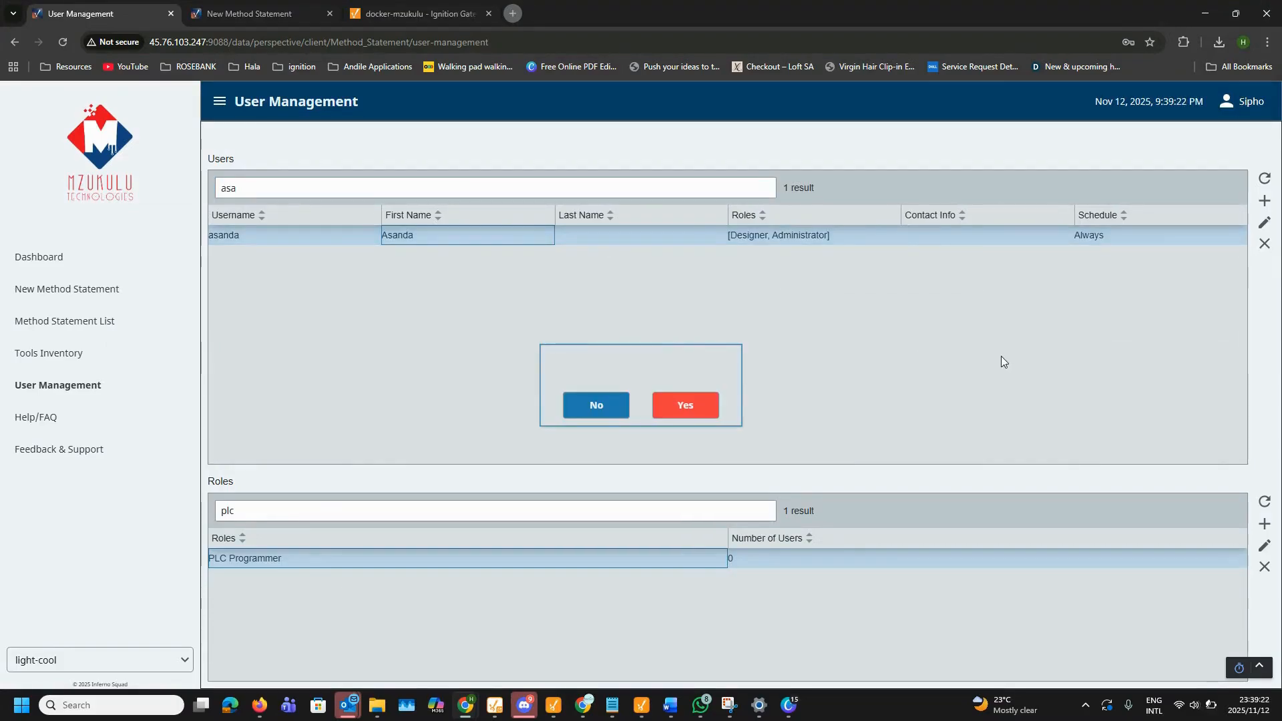
pyautogui.click(684, 404)
# Step: Add a new user, entering the username and the person's first and last name
pyautogui.click(1264, 201)
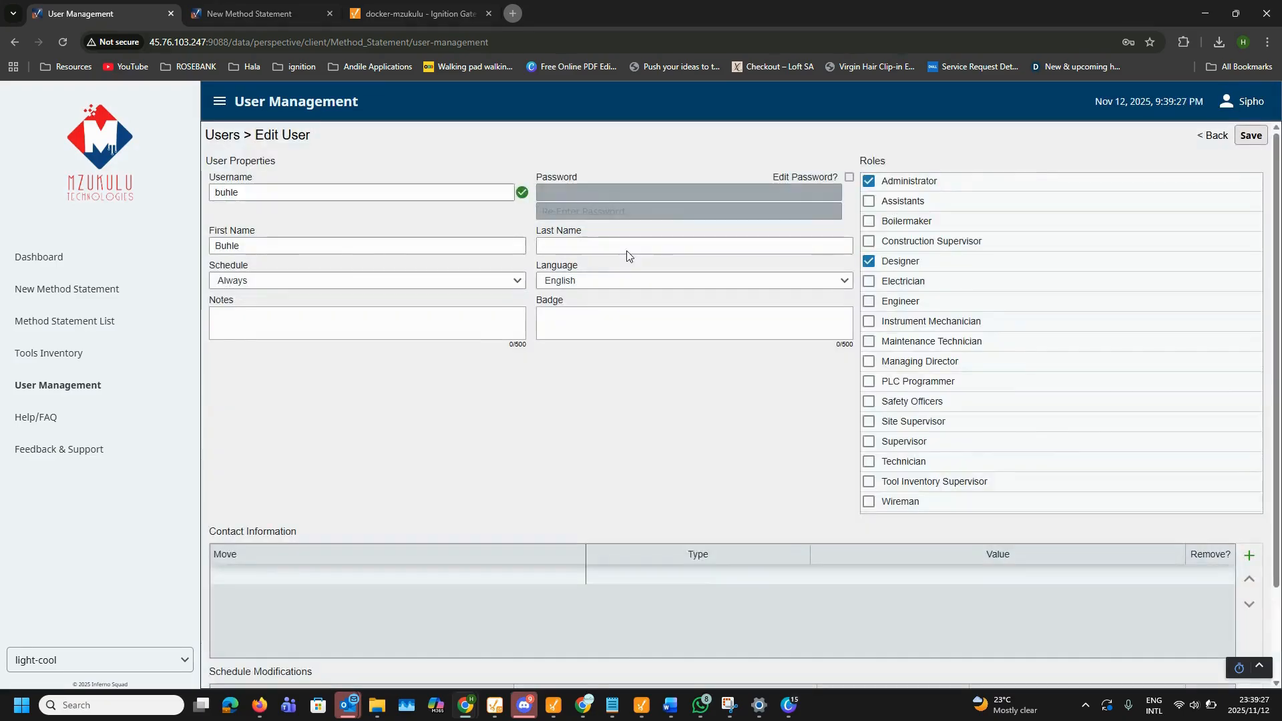
pyautogui.click(295, 193)
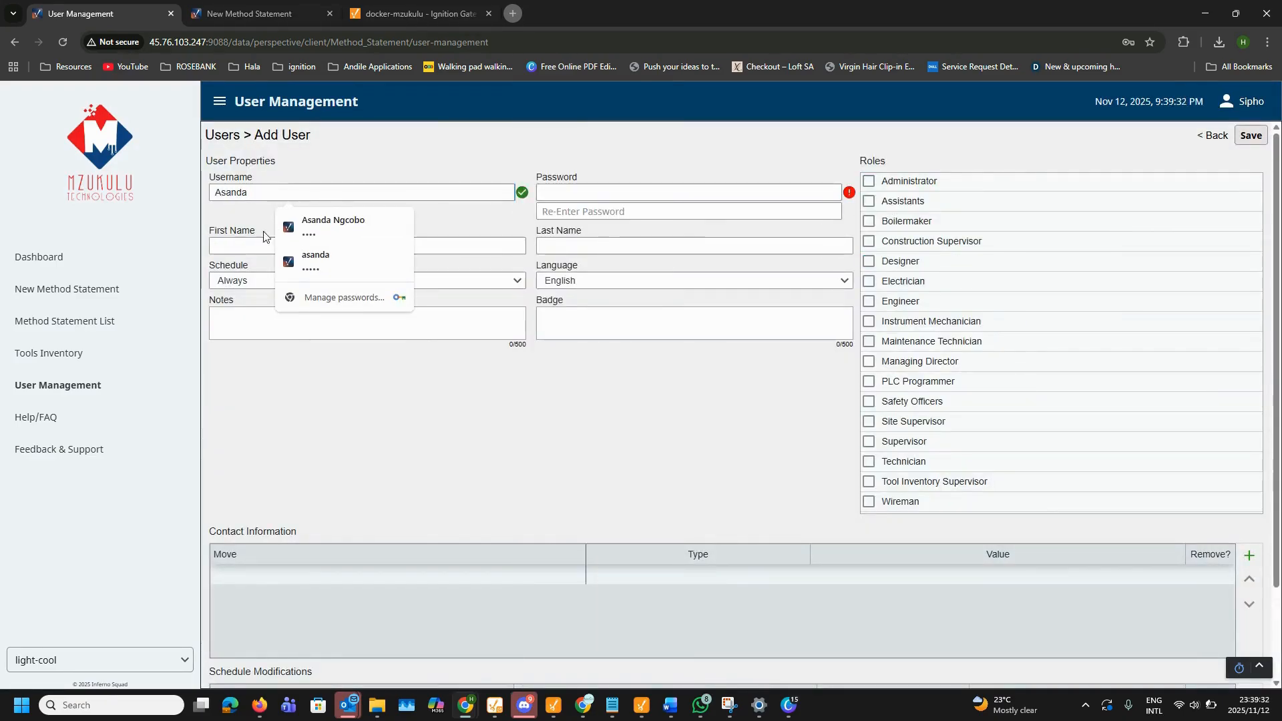
pyautogui.click(263, 245)
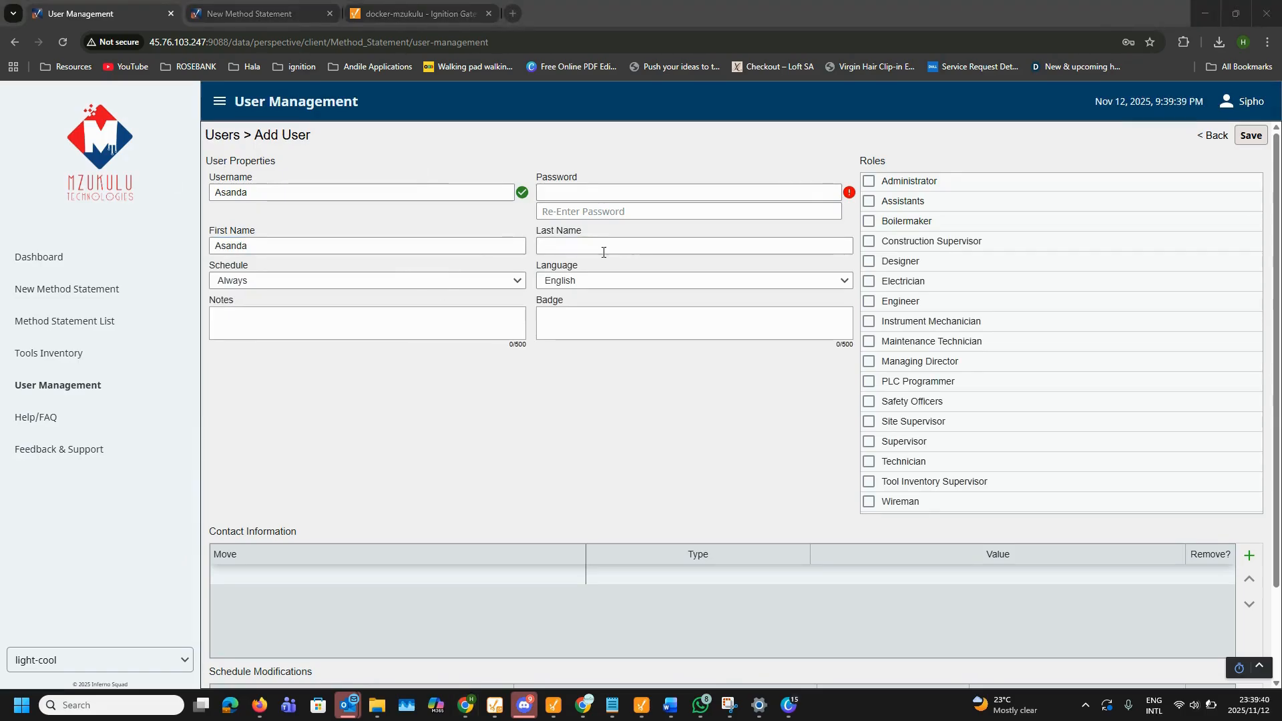
pyautogui.click(603, 253)
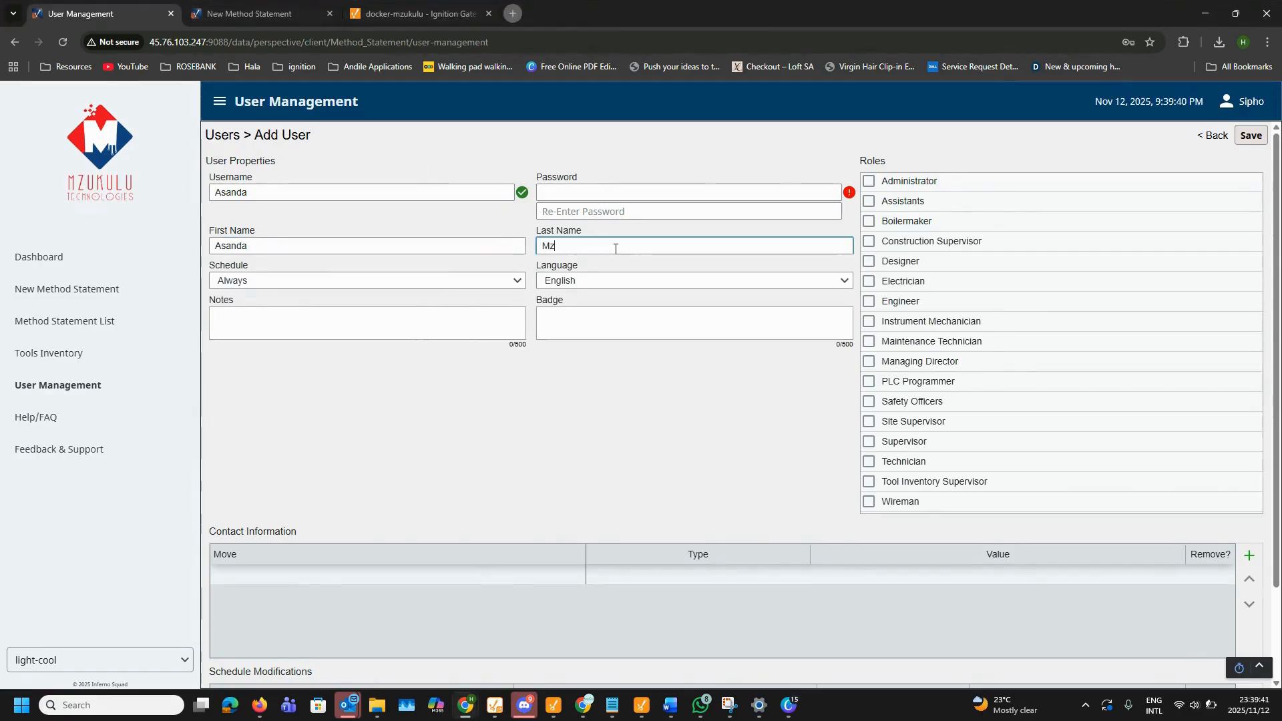
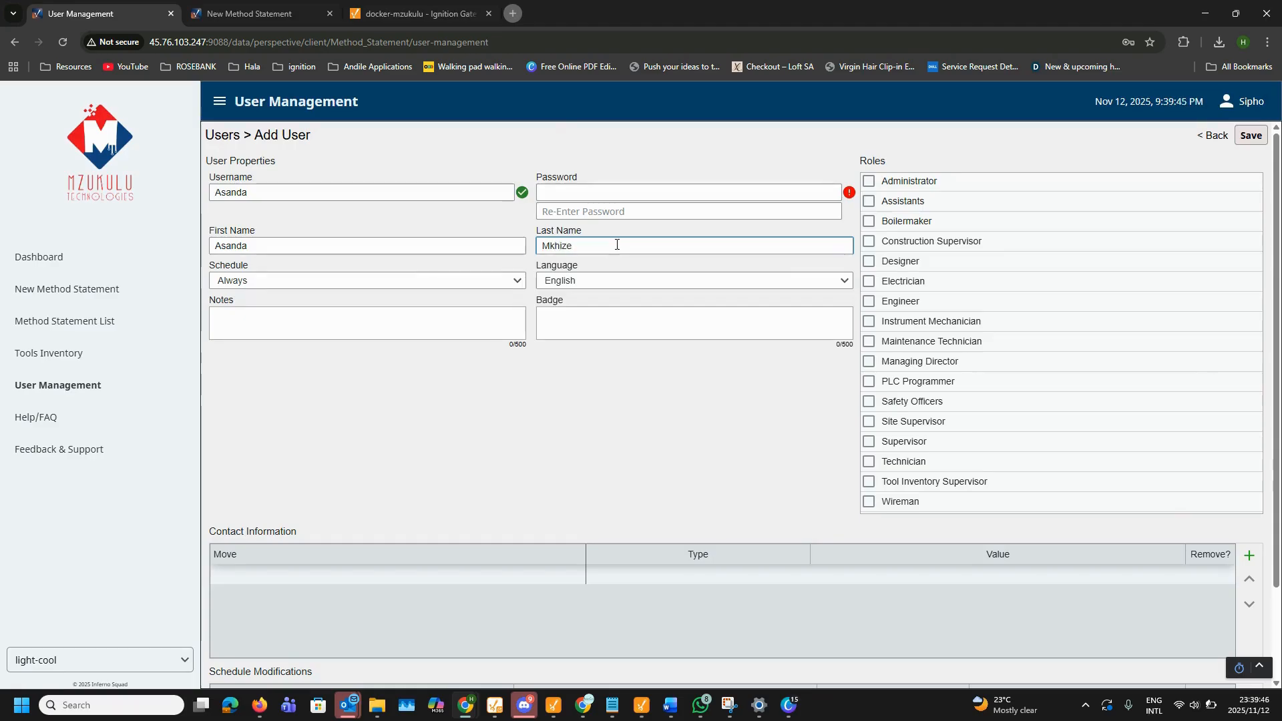
# Step: Set and confirm the account password, assign only the Assistants role, and save
pyautogui.click(584, 192)
pyautogui.write('•••••••••')
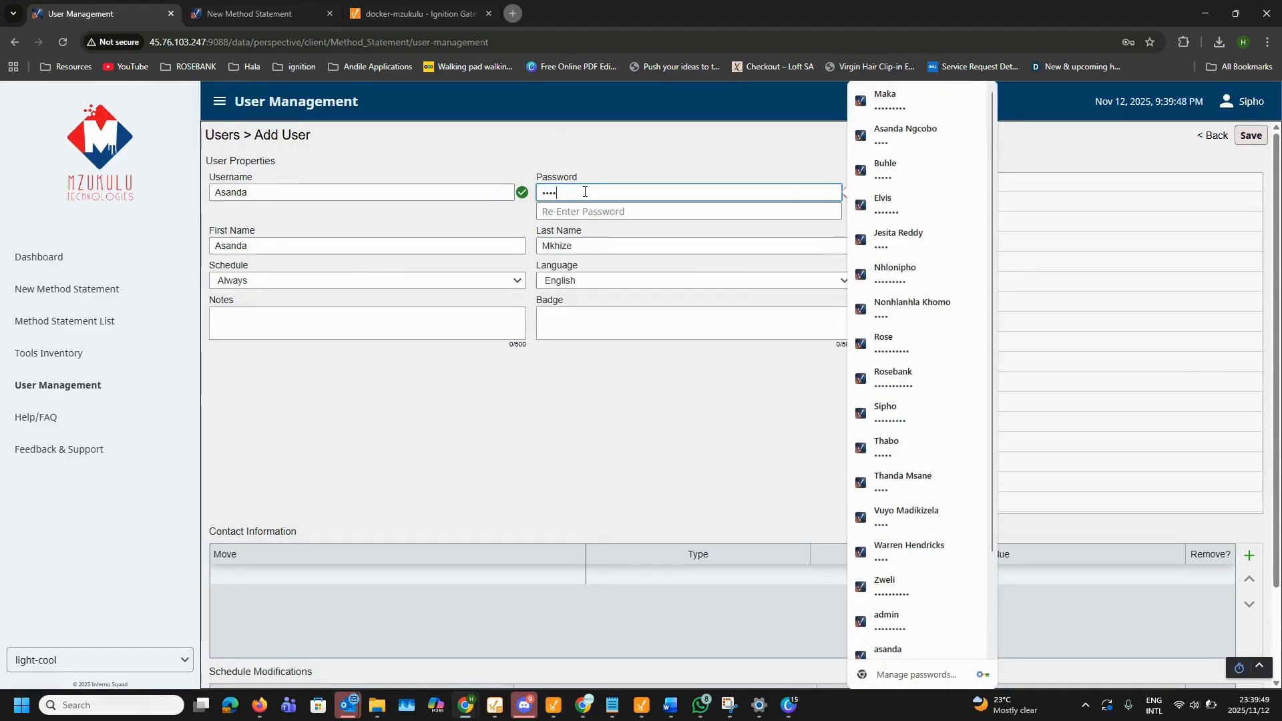
pyautogui.press('Tab')
pyautogui.write('•••••••••')
pyautogui.press('Tab')
pyautogui.click(869, 201)
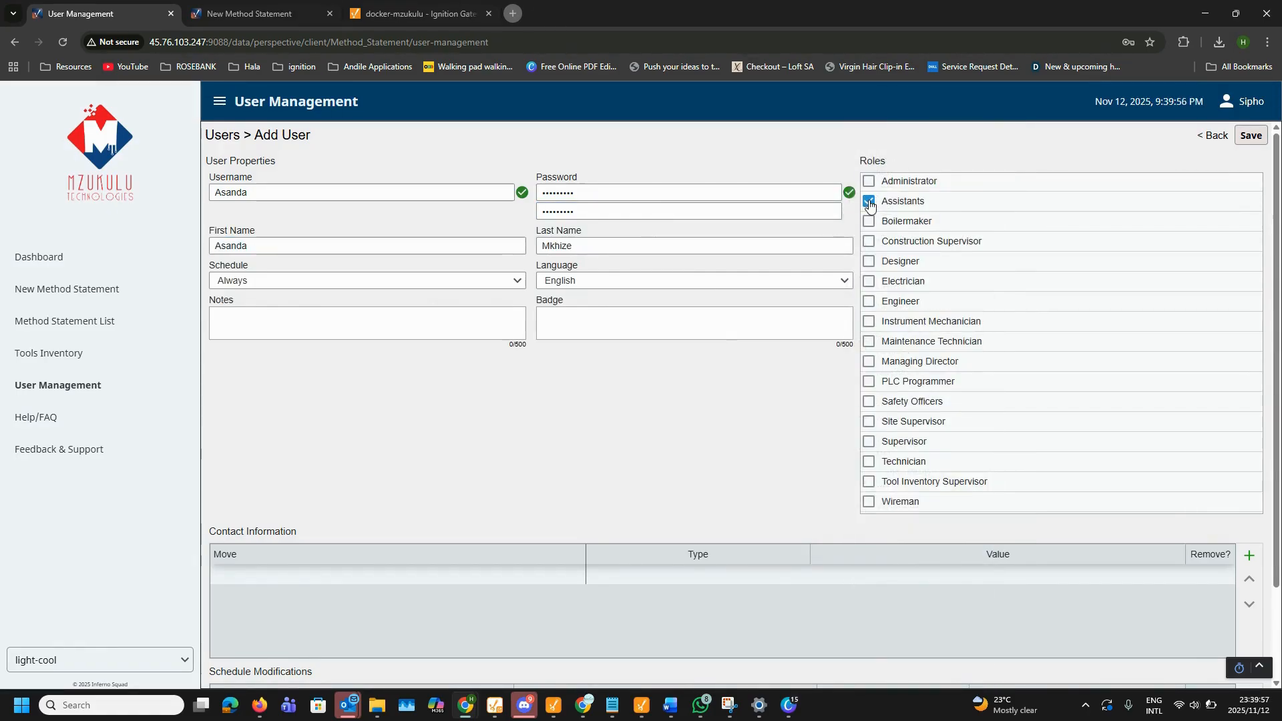
pyautogui.click(1251, 134)
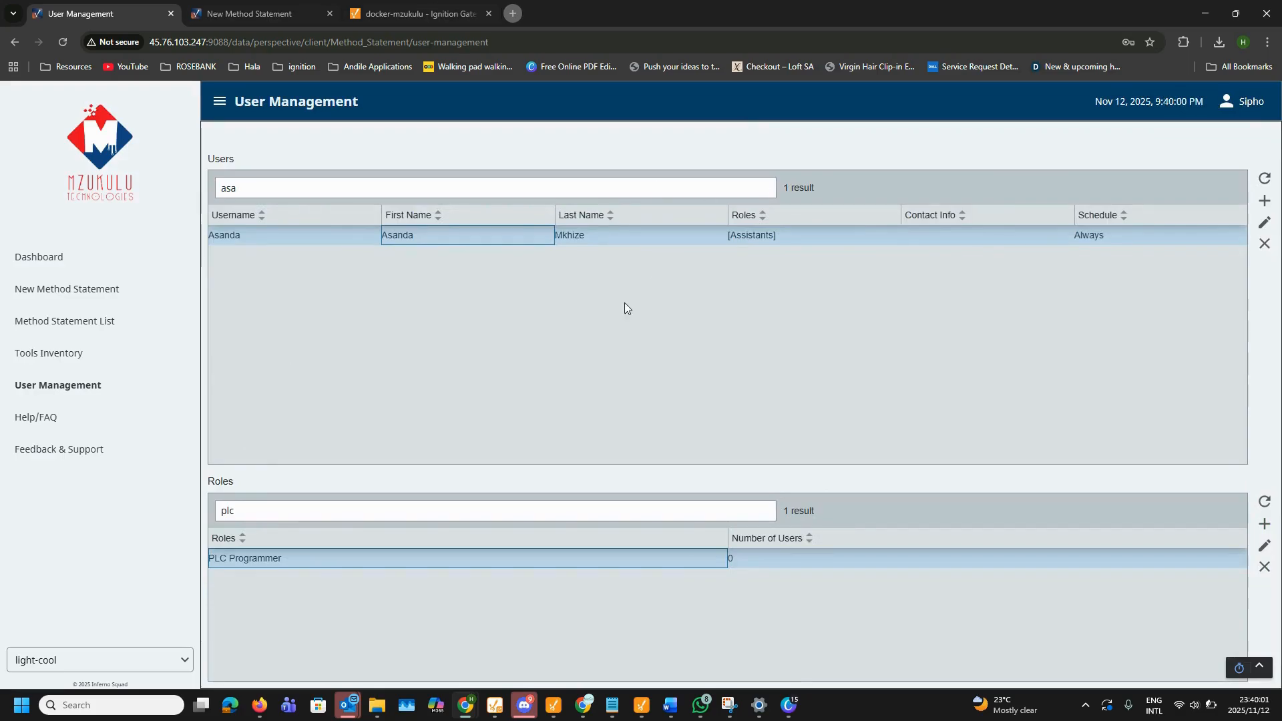